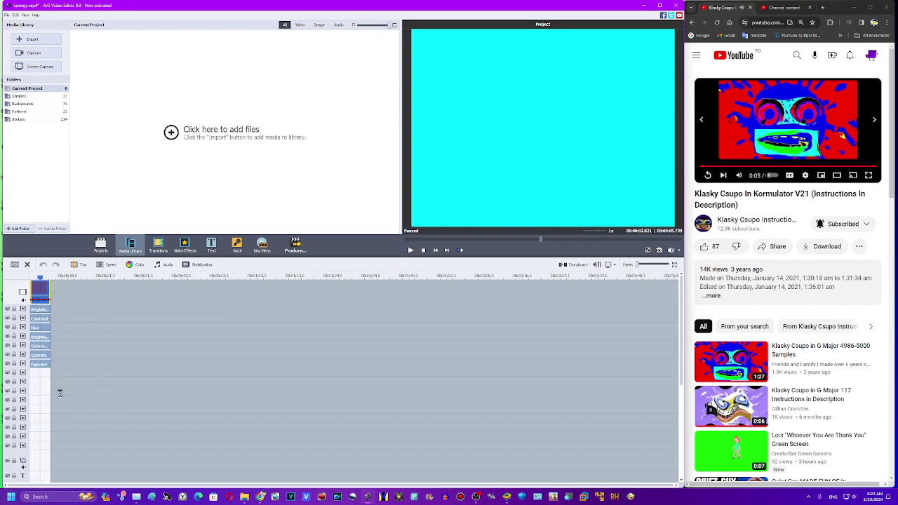
Step: Add the Zoom video effect beneath the second clip on the first effect track and trim it to the clip's length
left_click(184, 244)
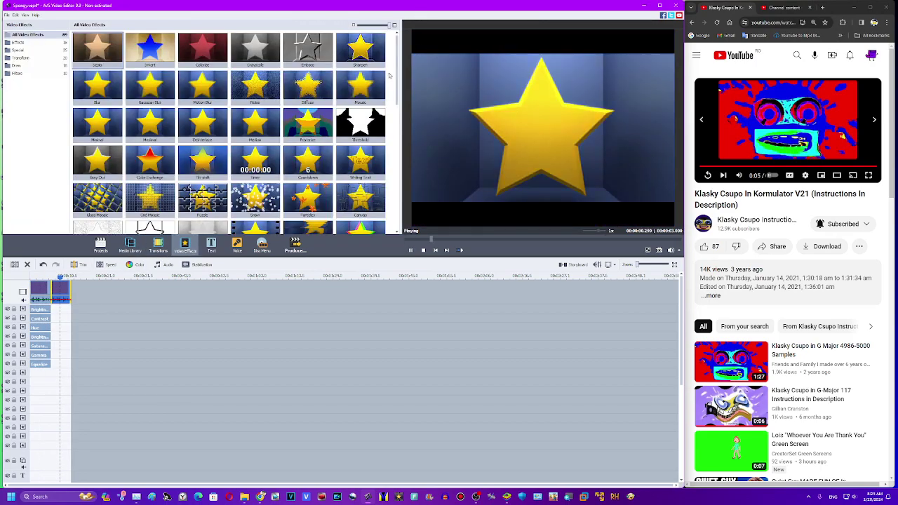
scroll(398, 52, "down", 5)
left_click_drag(203, 132, 96, 309)
left_click_drag(266, 309, 62, 313)
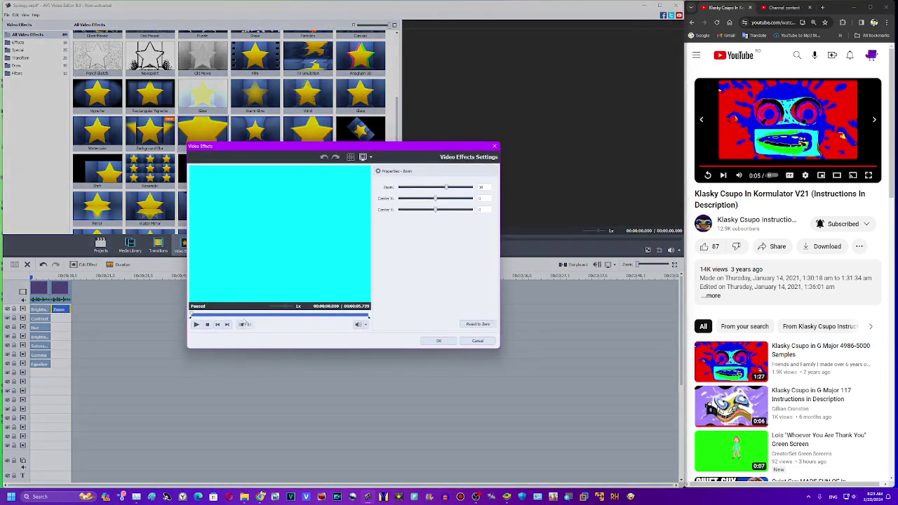
Step: Shrink the picture with the Zoom effect and shift its centre so it fills the upper-left quarter of the frame
left_click_drag(438, 191, 416, 192)
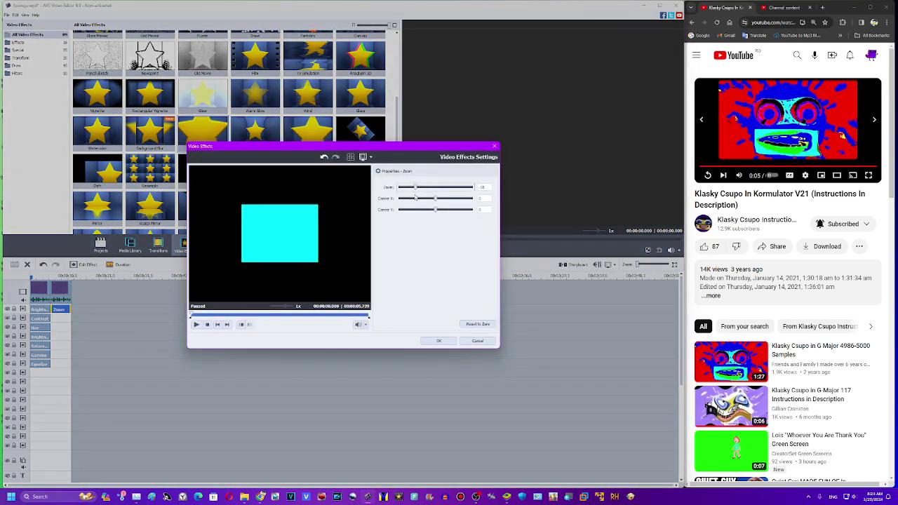
left_click(247, 315)
mouse_move(434, 199)
left_mouse_down()
mouse_move(446, 201)
mouse_move(425, 212)
left_mouse_up()
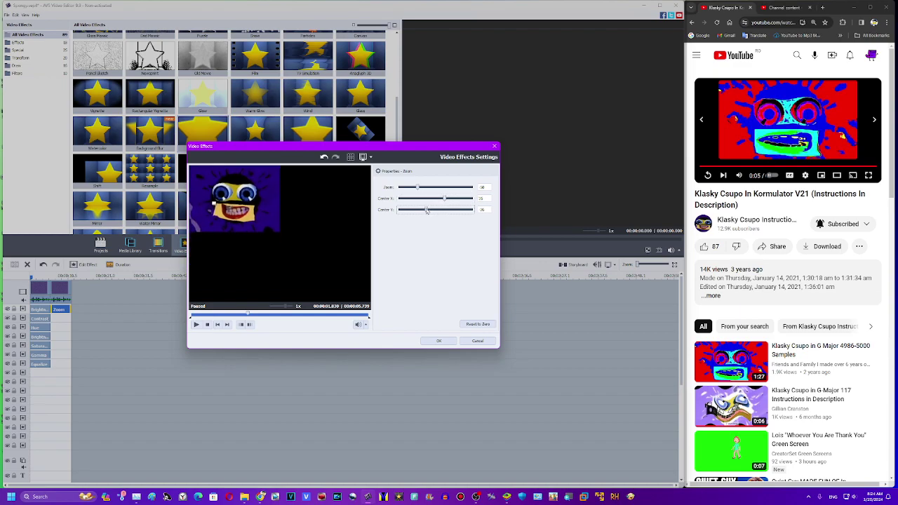
left_click(439, 341)
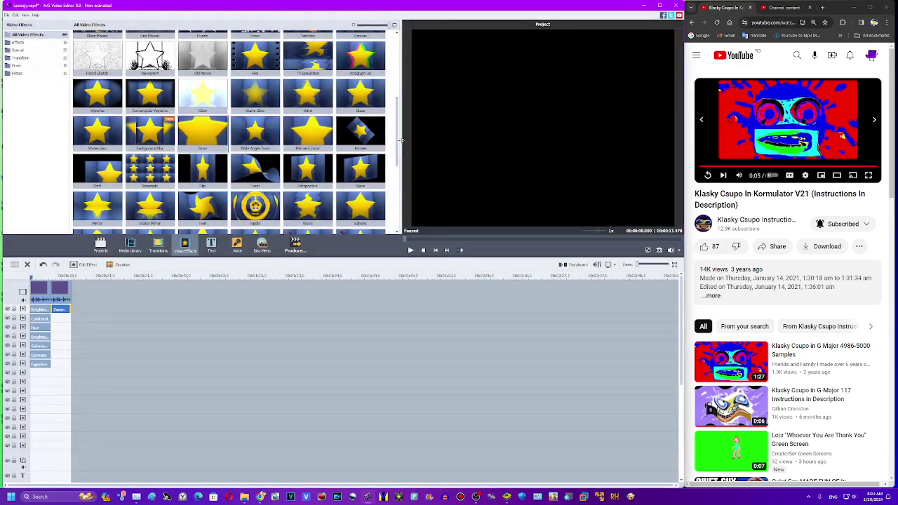
Step: Add the Water Mirror effect beneath the Zoom effect and trim it to end with the second clip
scroll(392, 164, "down", 1)
scroll(393, 164, "down", 2)
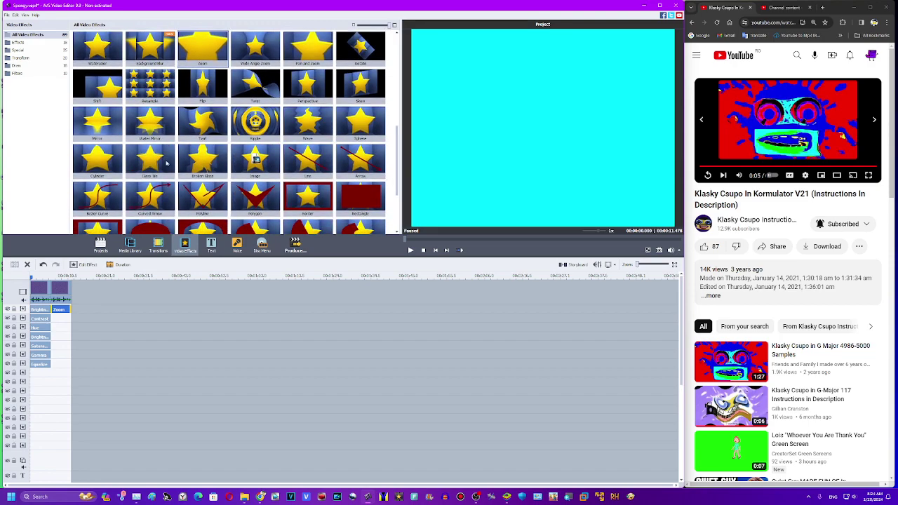
left_click_drag(149, 123, 70, 320)
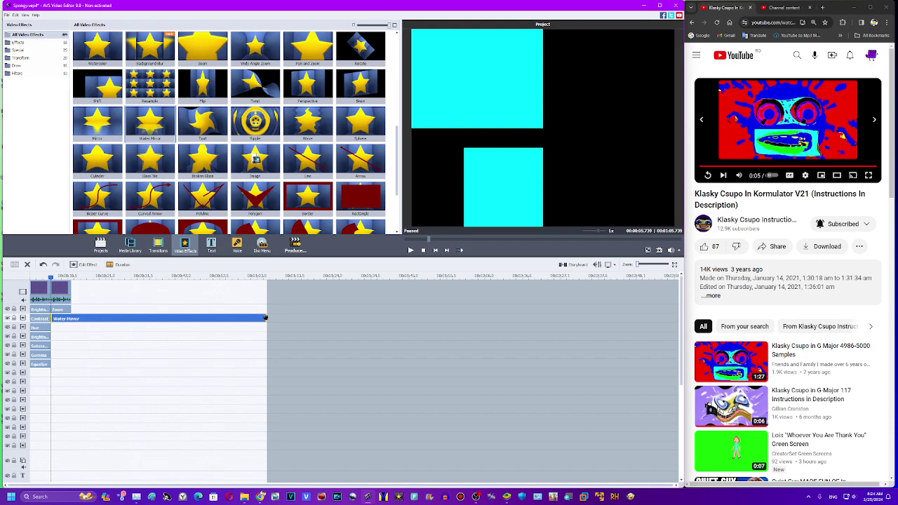
left_click(61, 302)
left_click_drag(61, 318, 71, 319)
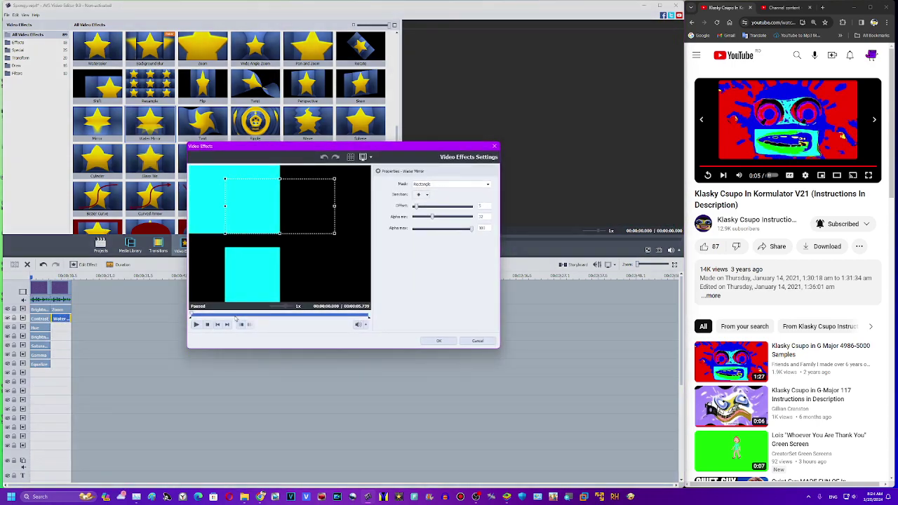
Step: Set the Water Mirror direction to right, with the alignment grid shown over a preview frame of the face
left_click(236, 314)
left_click(350, 157)
left_click(423, 195)
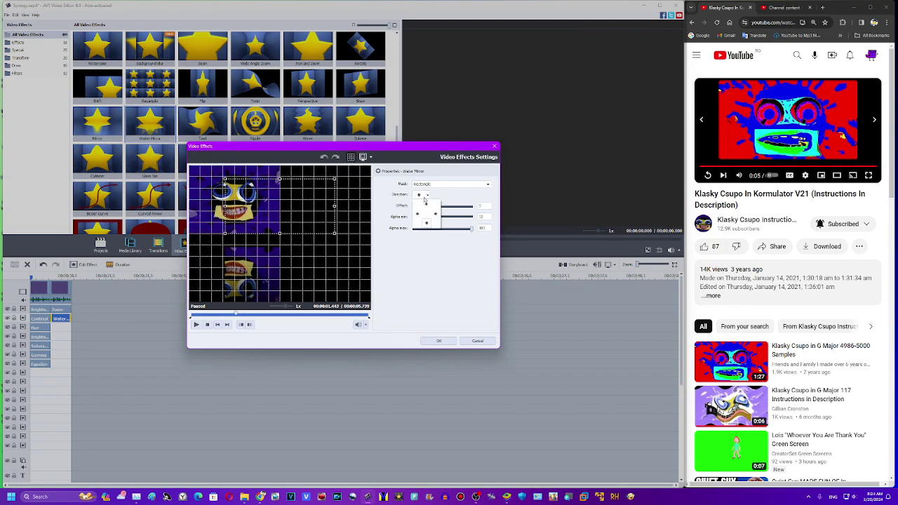
left_click(416, 214)
left_click(425, 196)
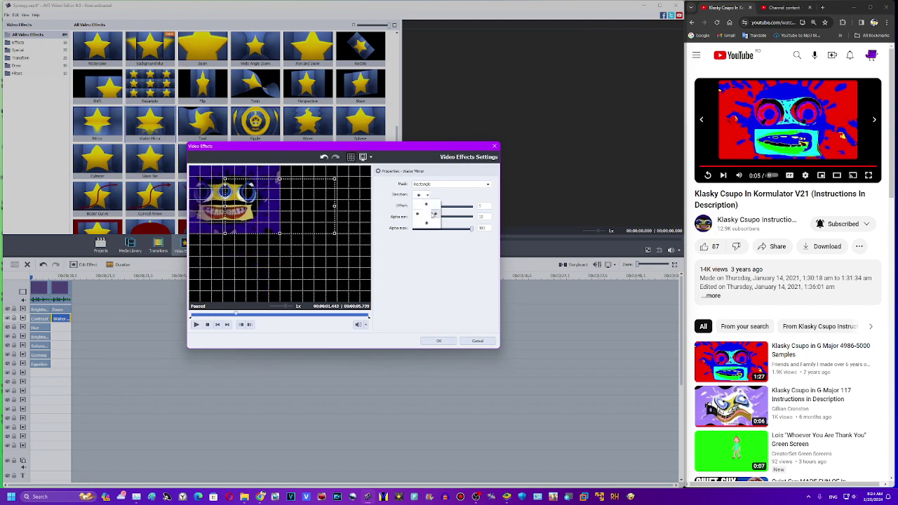
left_click(433, 214)
Step: Fit the Water Mirror mask over the upper-left quarter, set Alpha min to 100 and Offset to 0, and apply
left_click_drag(297, 203, 229, 235)
left_click(351, 158)
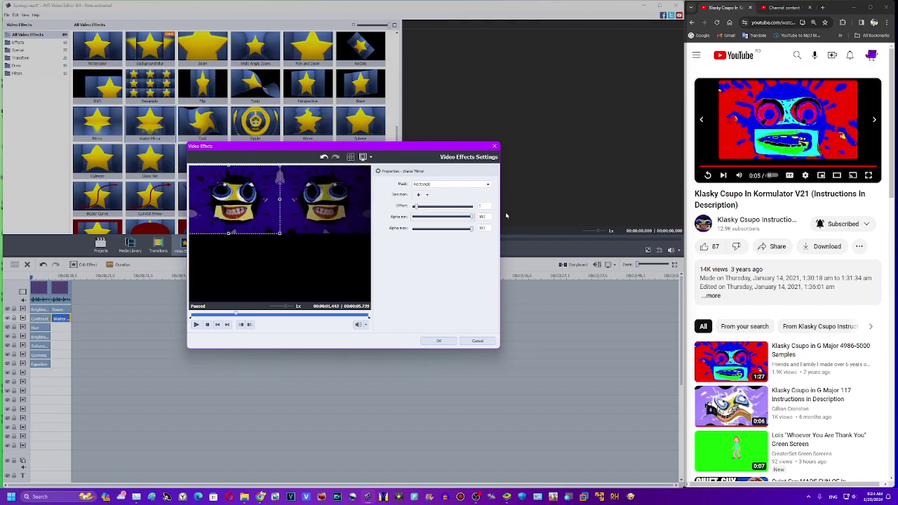
left_click_drag(416, 207, 355, 211)
left_click(438, 340)
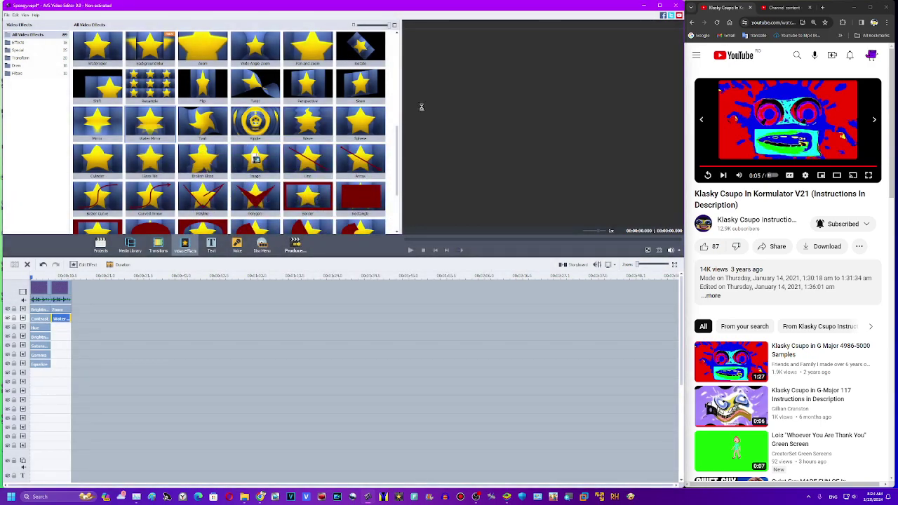
Step: Add the Rectangle effect beneath Water Mirror, trim it to the second clip's end and open its settings
left_click_drag(210, 355, 76, 328)
left_click_drag(266, 328, 70, 328)
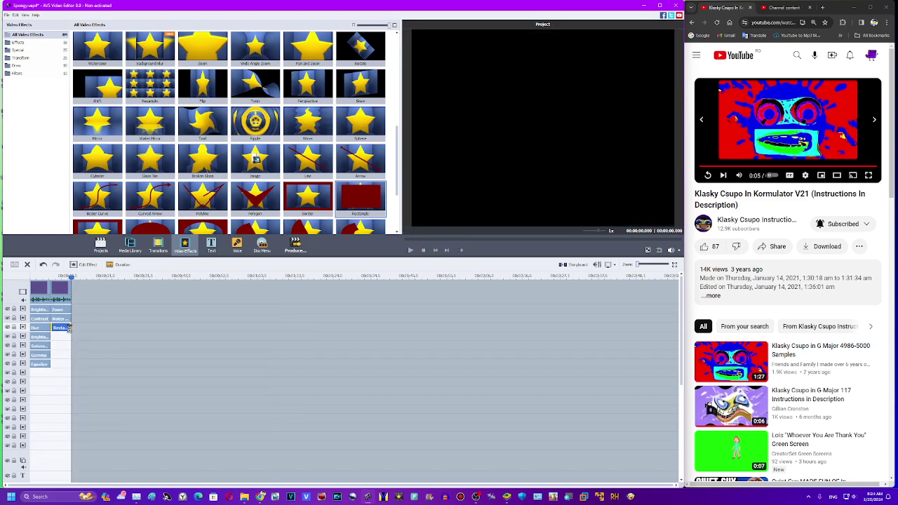
double_click(62, 328)
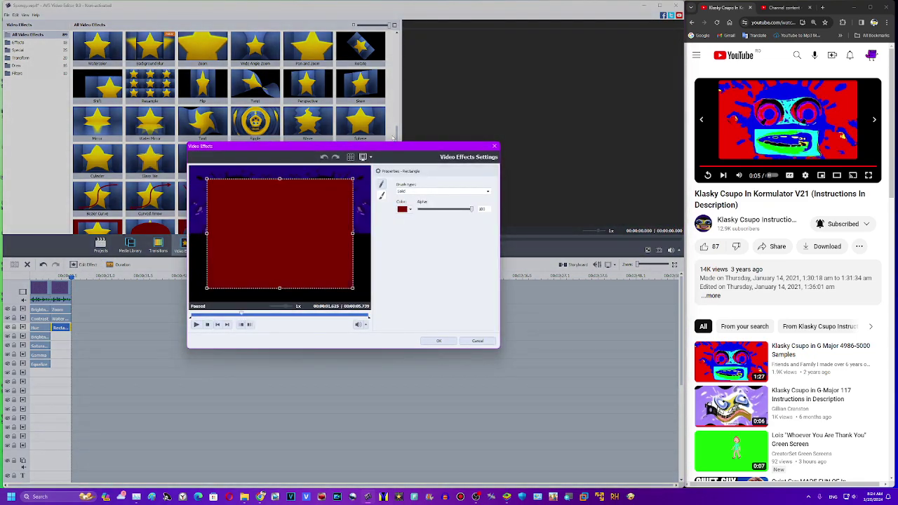
Step: Stretch the rectangle over the upper half of the frame, fill it with magenta at Alpha 50 and apply
left_click(350, 158)
left_click_drag(303, 224, 346, 230)
left_click(410, 210)
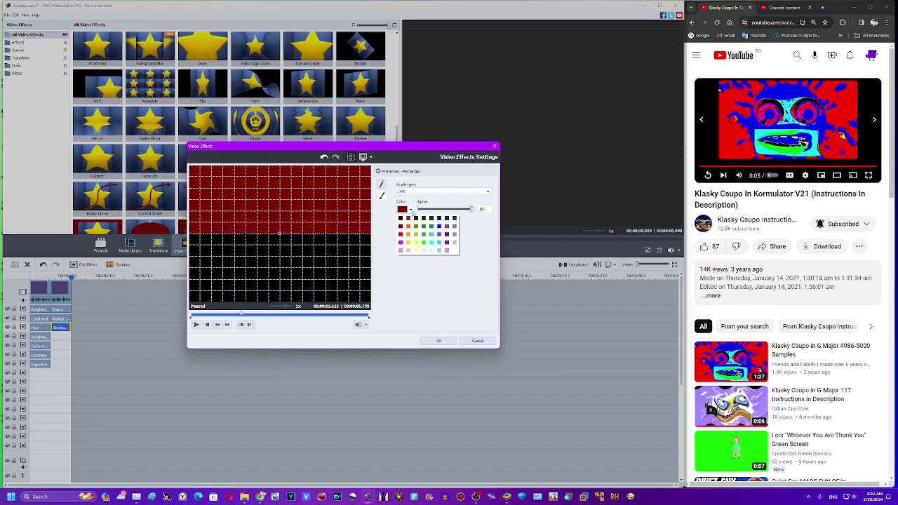
left_click(401, 242)
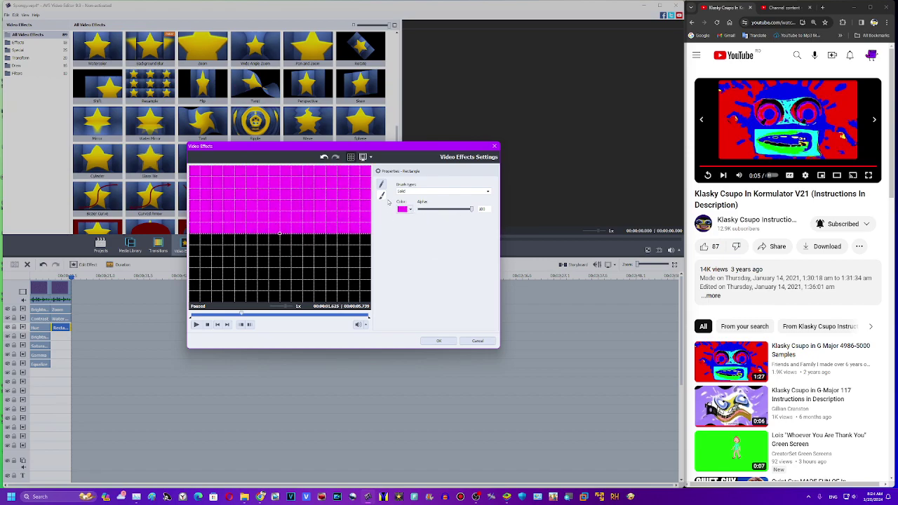
left_click_drag(470, 209, 448, 211)
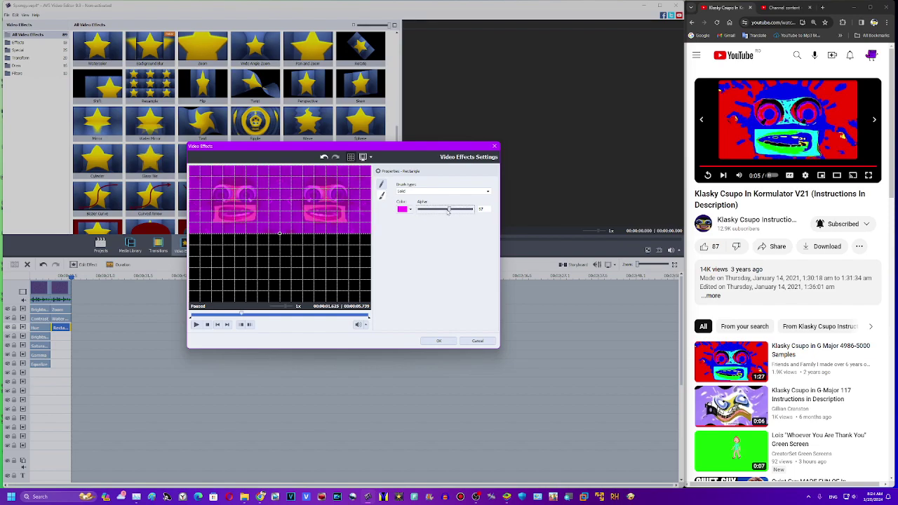
left_click(438, 341)
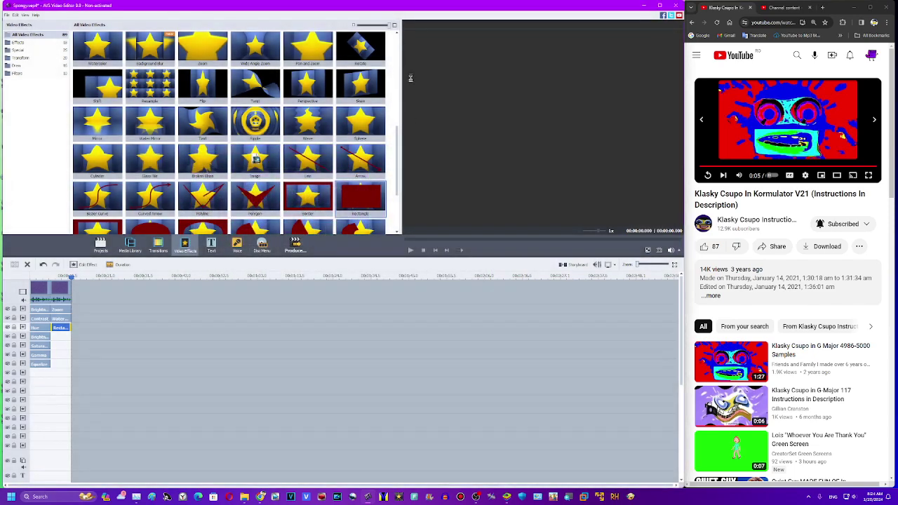
Step: Add the Invert effect beneath the Rectangle effect and trim it to the second clip's end
scroll(207, 49, "up", 10)
left_click_drag(149, 47, 53, 345)
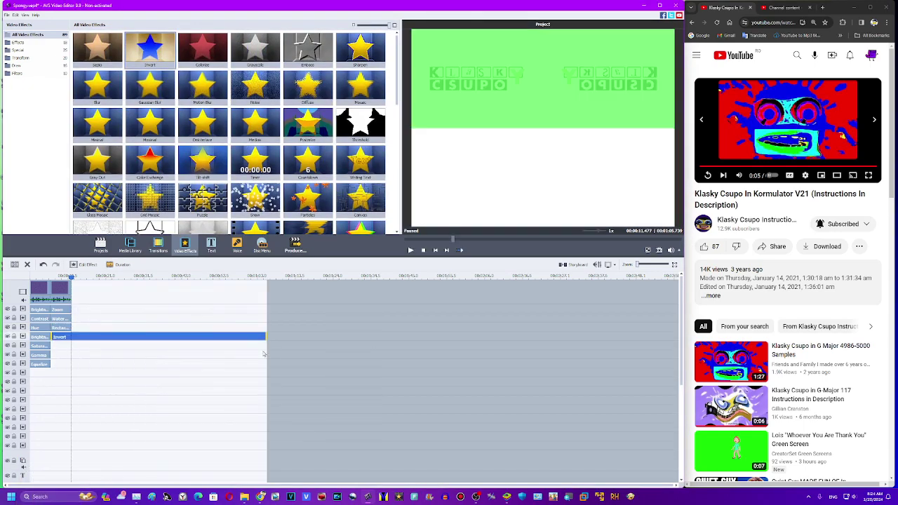
left_click_drag(265, 337, 71, 329)
Step: Give the Invert effect a Rectangle mask covering only the upper-right quarter of the frame and apply it
double_click(62, 335)
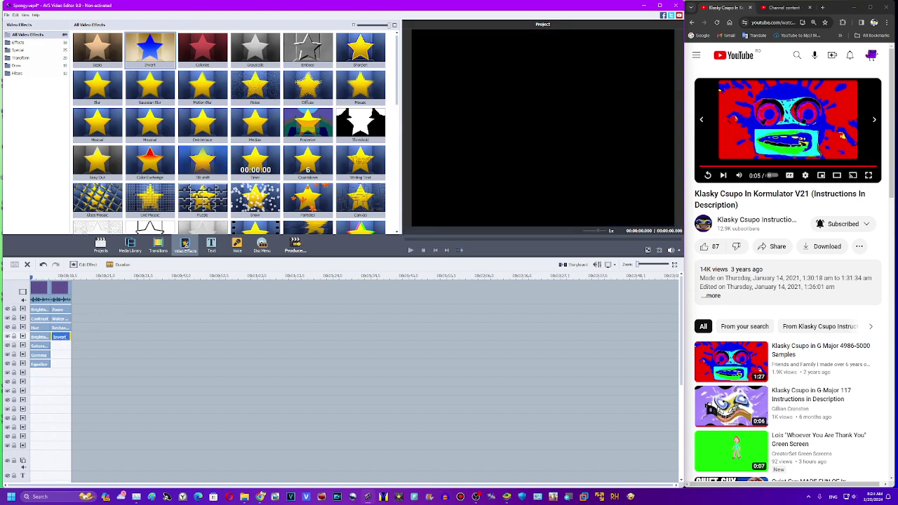
double_click(61, 337)
left_click(442, 183)
left_click(414, 197)
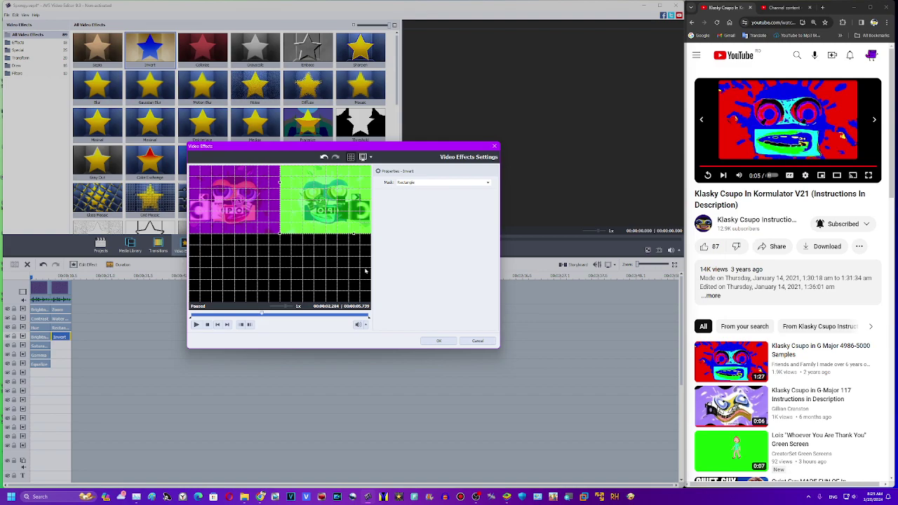
left_click(351, 157)
left_click(434, 341)
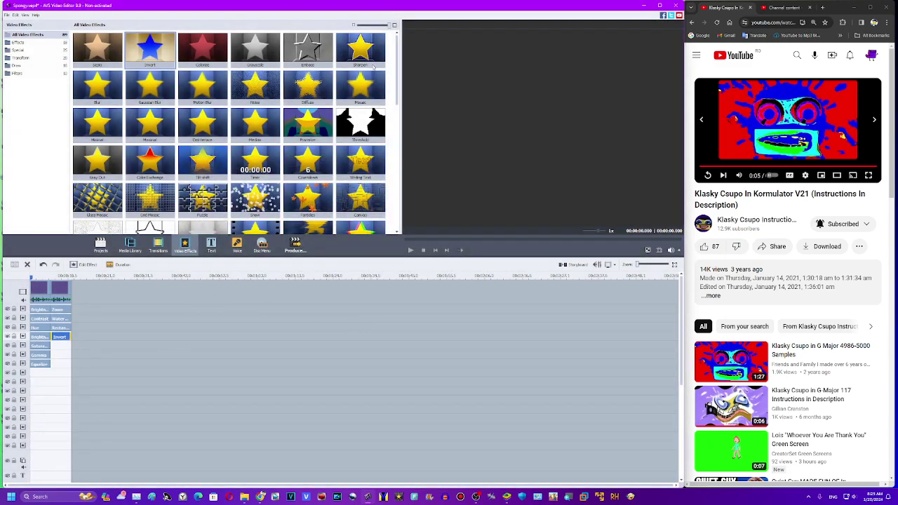
Step: Copy the first clip's top Brightness effect beneath Invert under the second clip and set its Level to -75
right_click(43, 311)
left_click(56, 351)
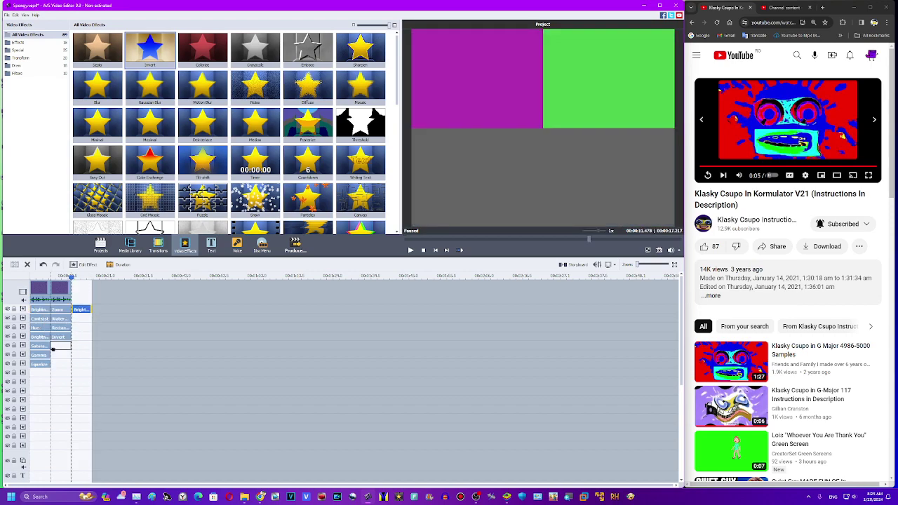
left_click_drag(53, 348, 53, 348)
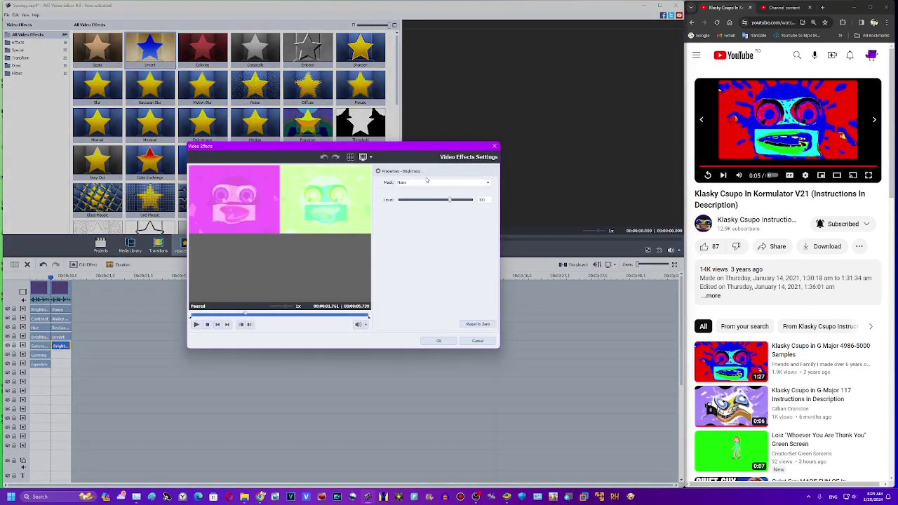
left_click_drag(449, 201, 424, 202)
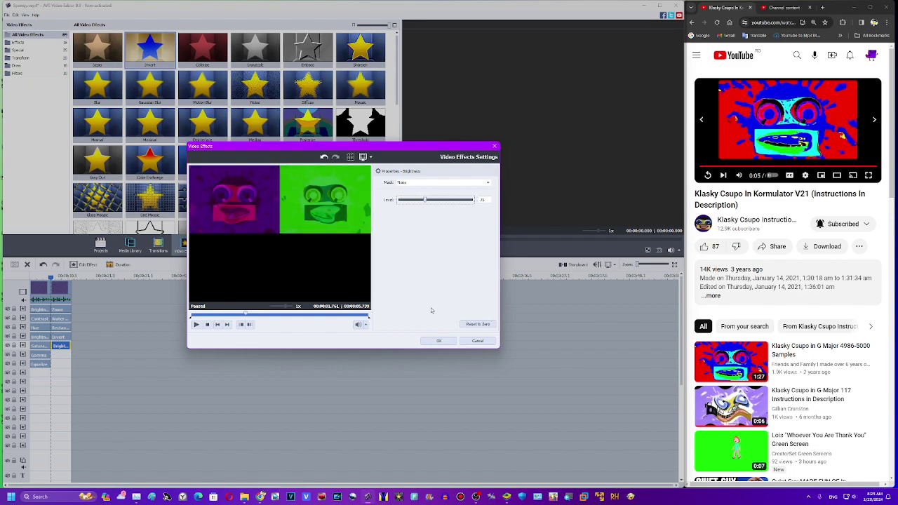
left_click(435, 340)
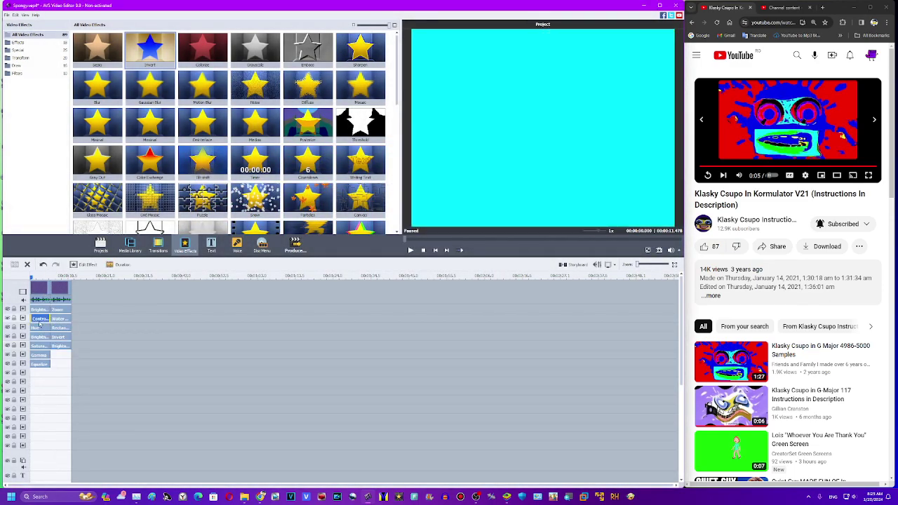
Step: Copy the first clip's Contrast effect beneath the second clip's Brightness effect and set its Level to 15
right_click(40, 320)
left_click(55, 362)
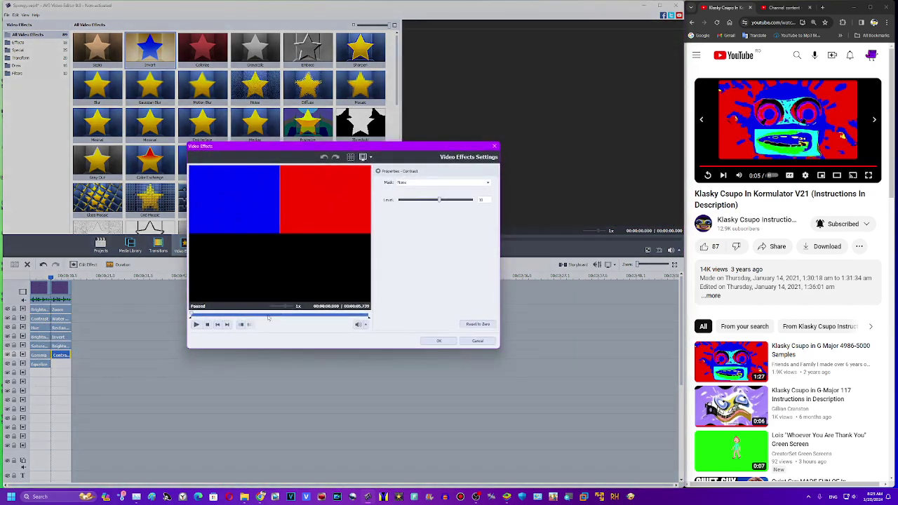
type("15")
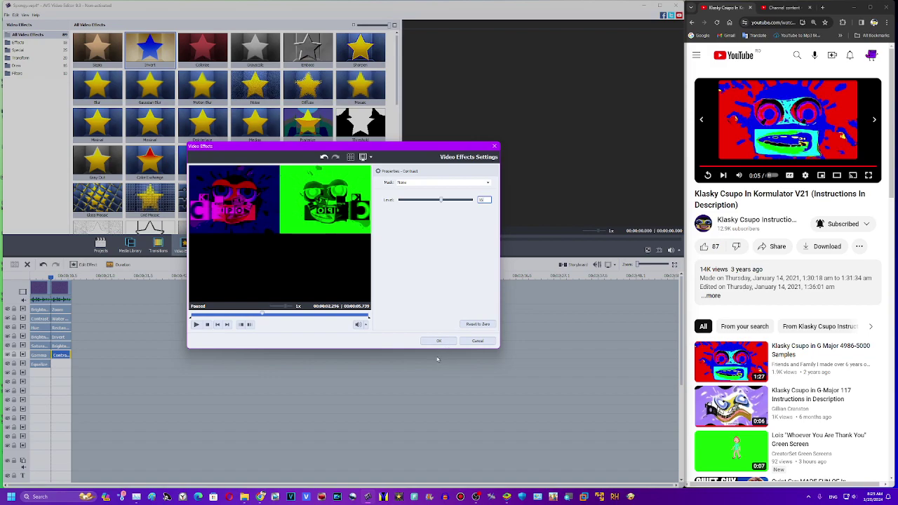
left_click(439, 341)
Step: Duplicate the second clip's Water Mirror effect onto the track beneath Contrast and open the copy's settings
left_click(60, 319)
key("ctrl+v")
left_click_drag(79, 322, 56, 365)
double_click(58, 364)
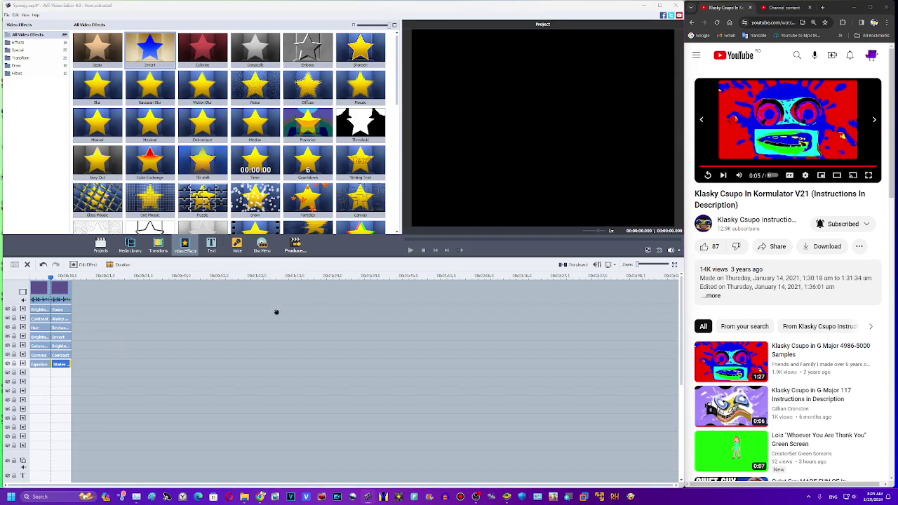
Step: Point the copied Water Mirror left with its mask over the upper-right quarter, and set Alpha min and Alpha max to 50
left_click(257, 315)
left_click(421, 194)
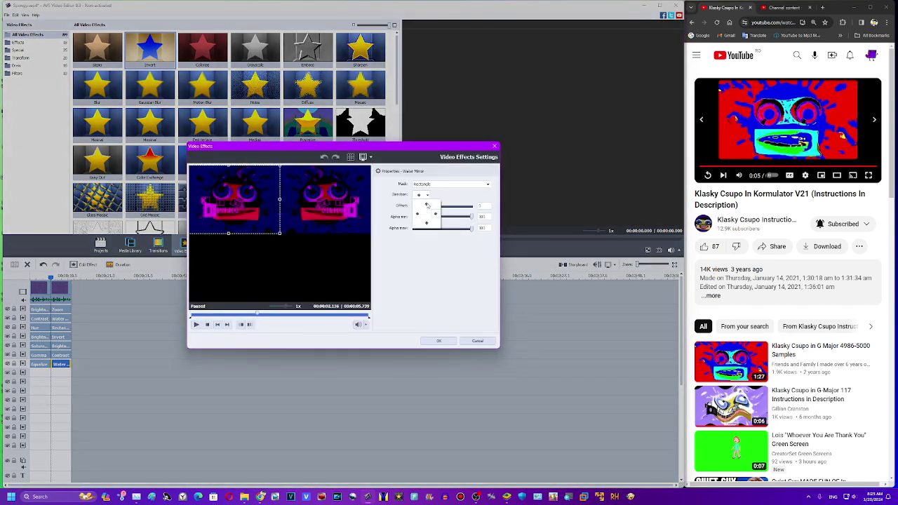
left_click(417, 215)
left_click(353, 156)
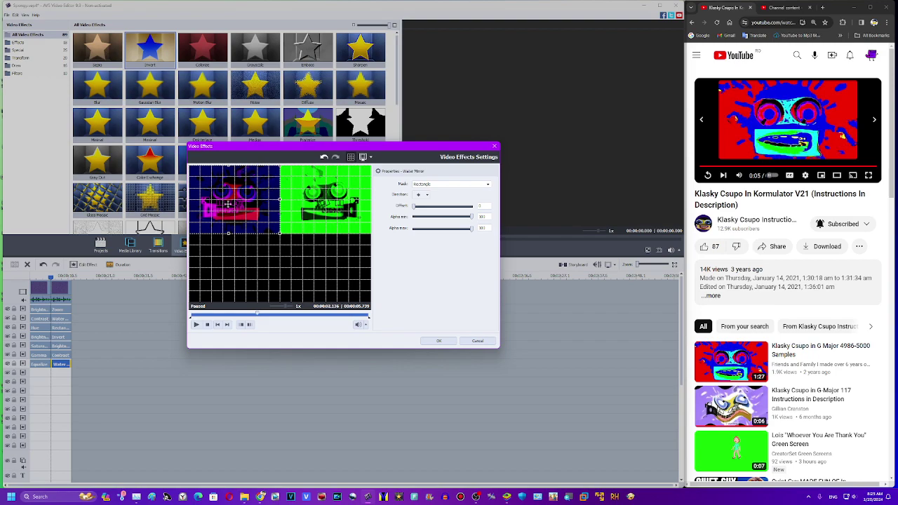
left_click_drag(414, 217, 443, 222)
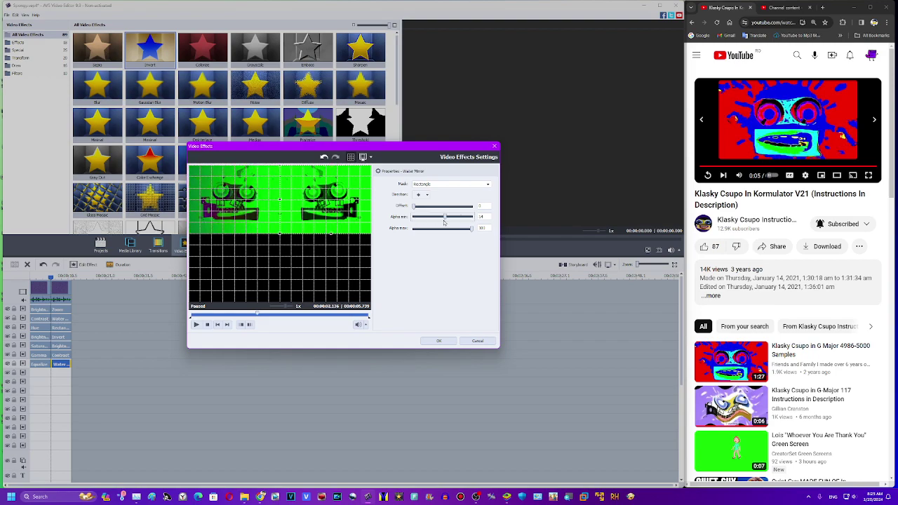
left_click(445, 234)
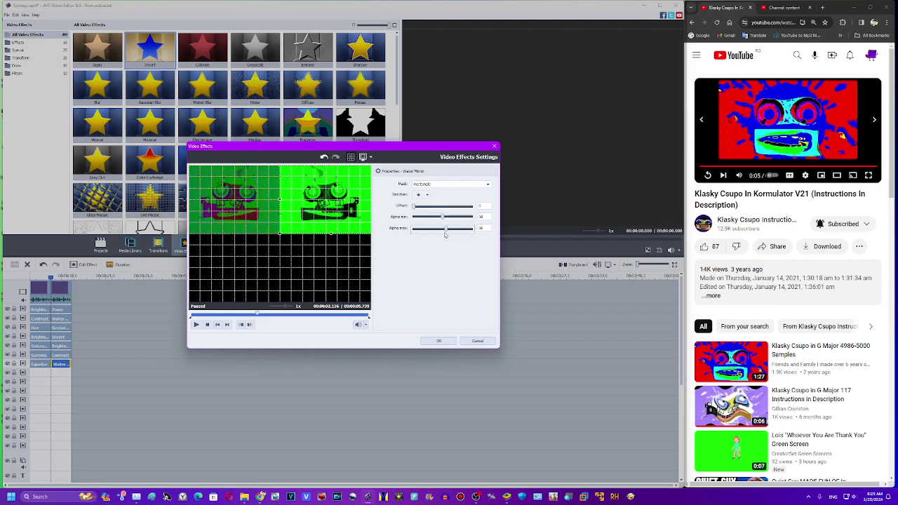
left_click(440, 340)
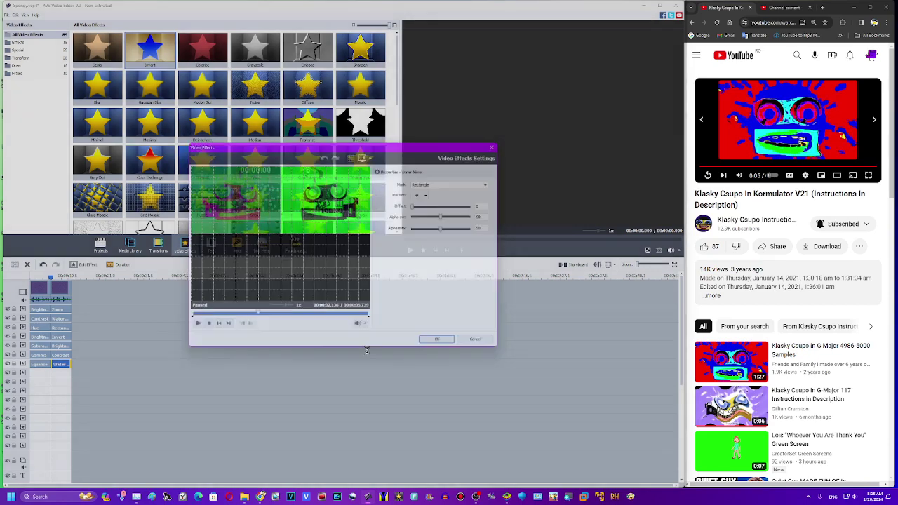
Step: Change the fill color of the second clip's Rectangle effect to blue
left_click(62, 355)
left_click(60, 320)
double_click(60, 328)
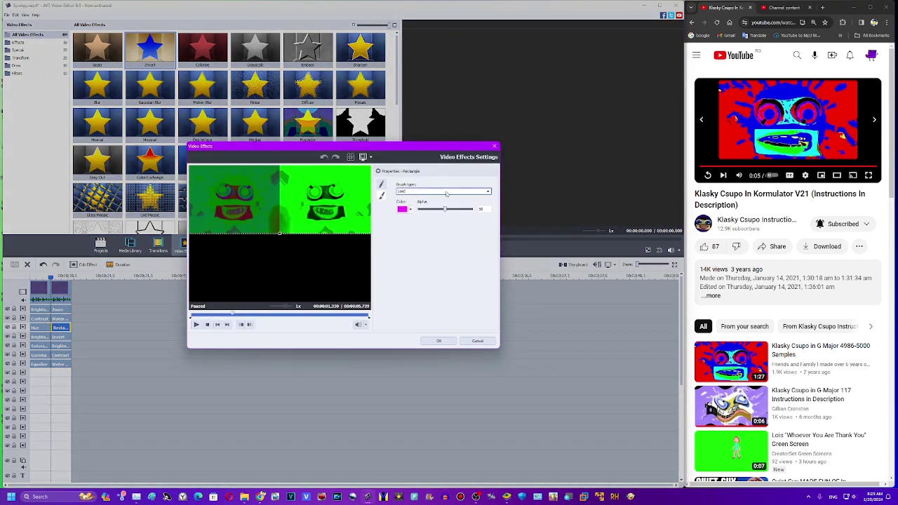
left_click(412, 210)
left_click(410, 236)
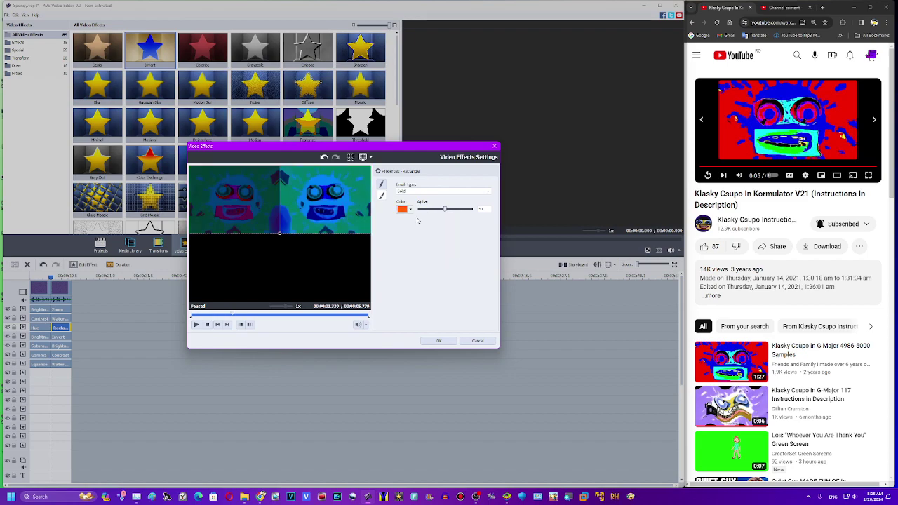
left_click(411, 210)
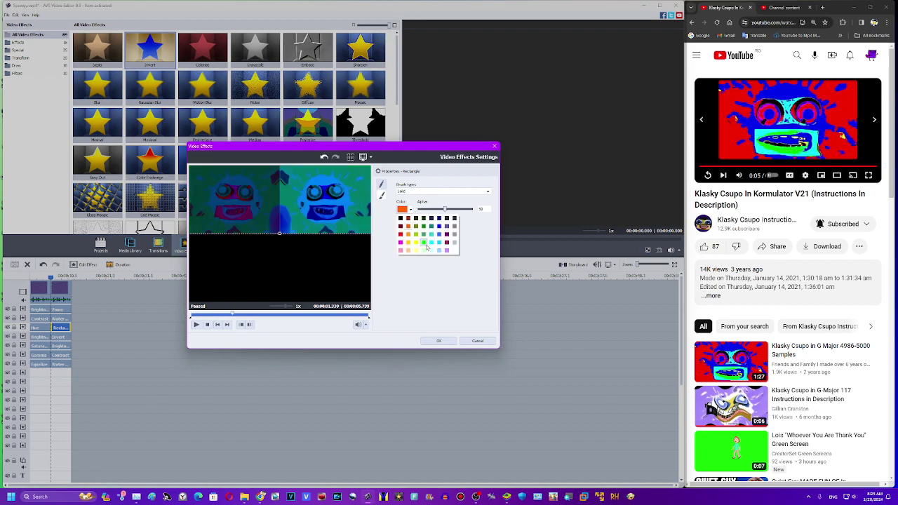
left_click(439, 231)
left_click(432, 342)
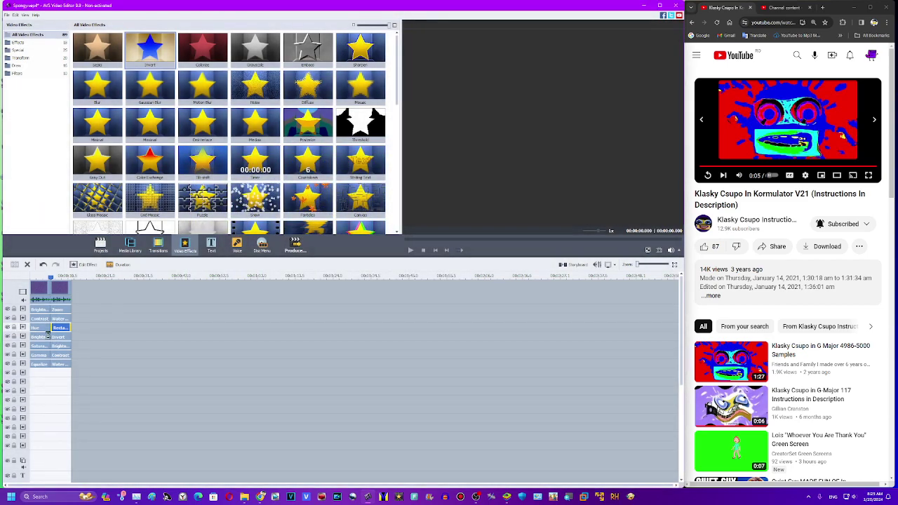
Step: Duplicate the second clip's Brightness effect onto the track beneath the lower Water Mirror and set the copy's Level to 75
right_click(64, 350)
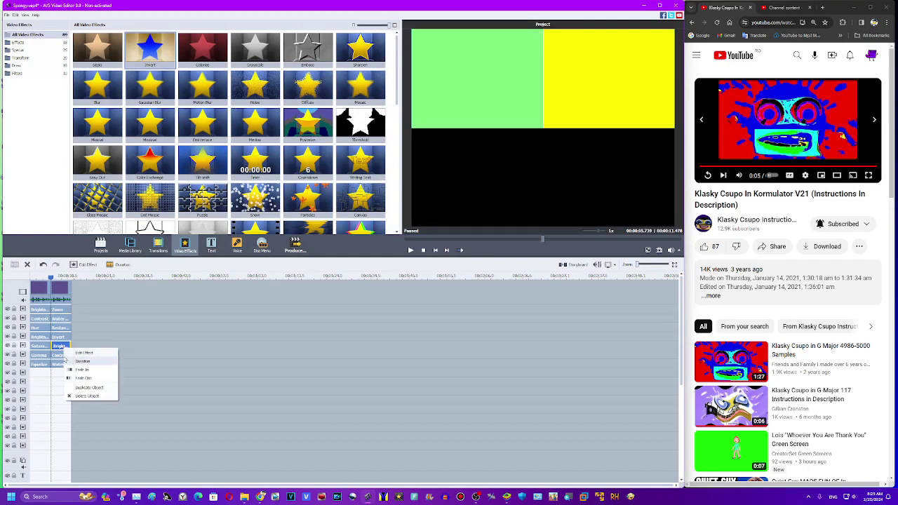
left_click(81, 387)
left_click_drag(81, 346, 60, 372)
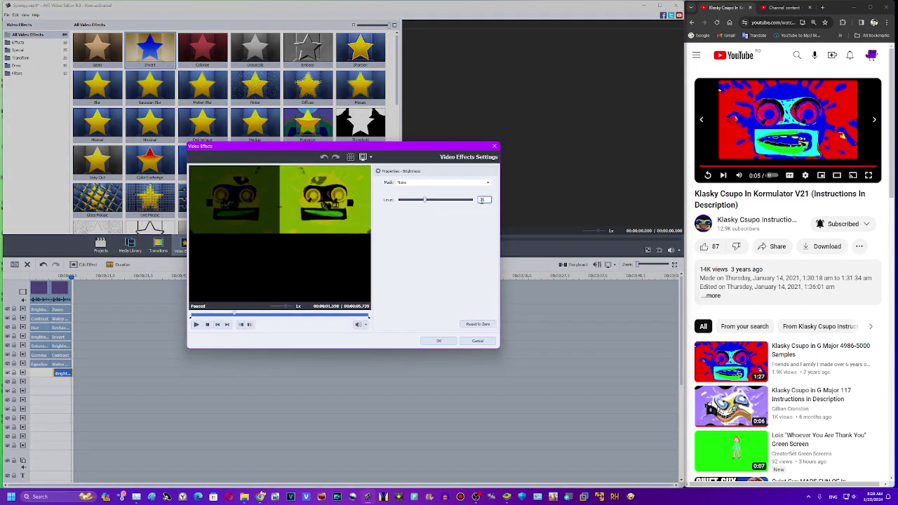
type("75")
left_click(440, 342)
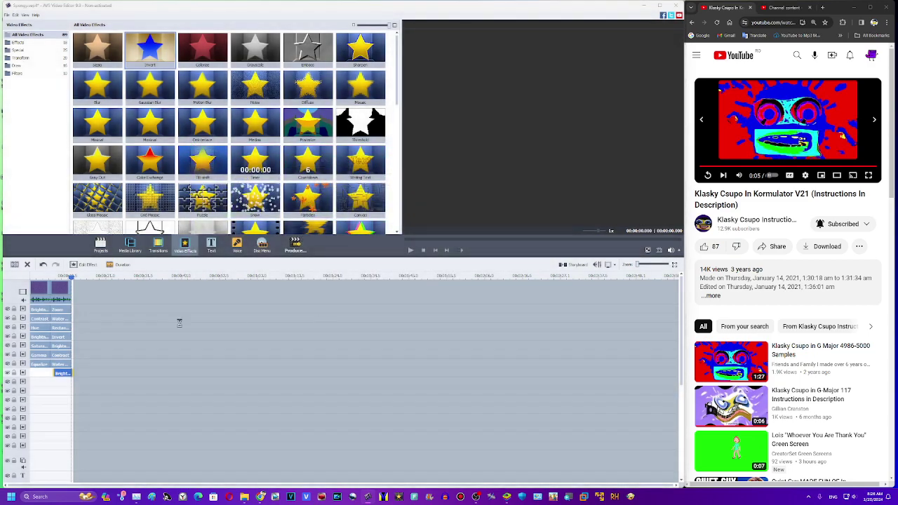
Step: Duplicate the second clip's Contrast effect beneath the lower Brightness and set the copy's Level to 10
right_click(62, 355)
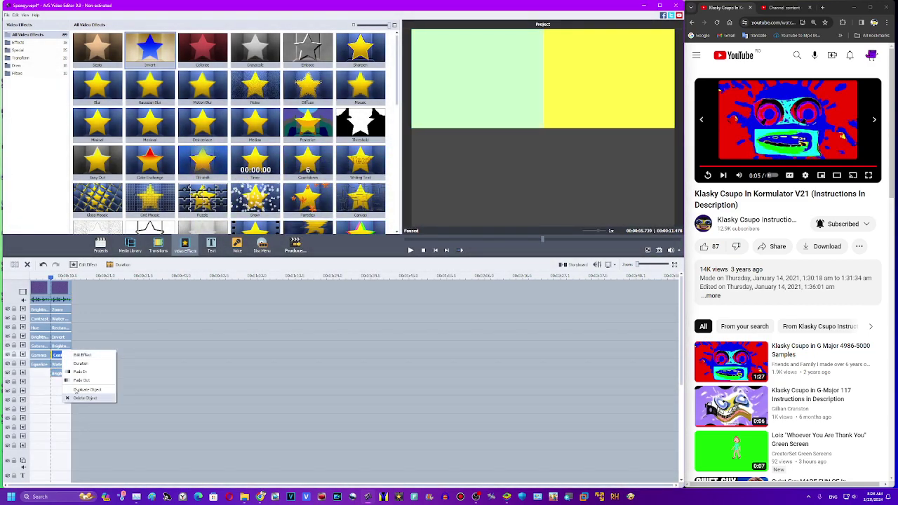
left_click(87, 389)
left_click_drag(63, 383, 64, 382)
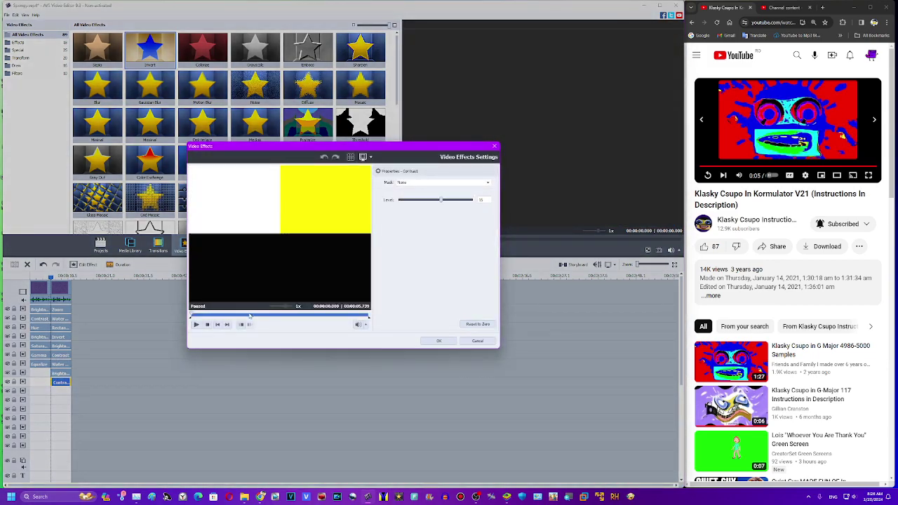
left_click(250, 315)
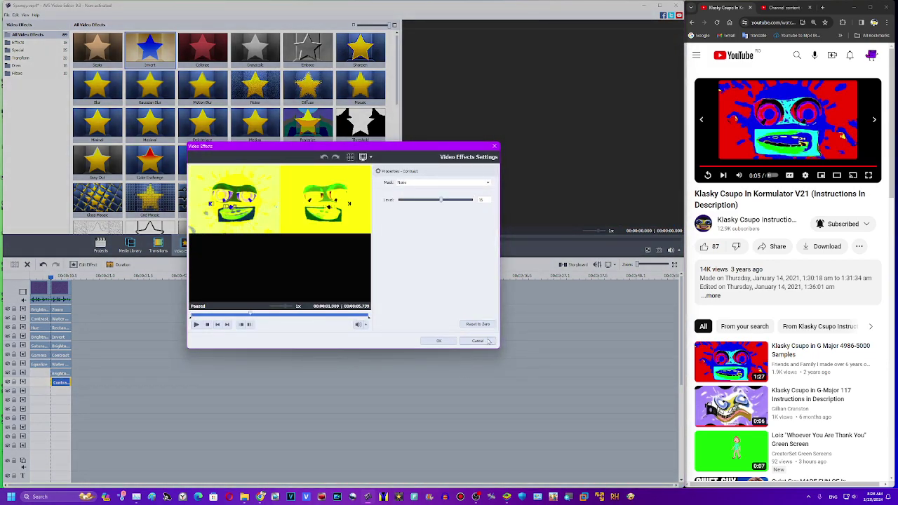
left_click_drag(441, 200, 440, 201)
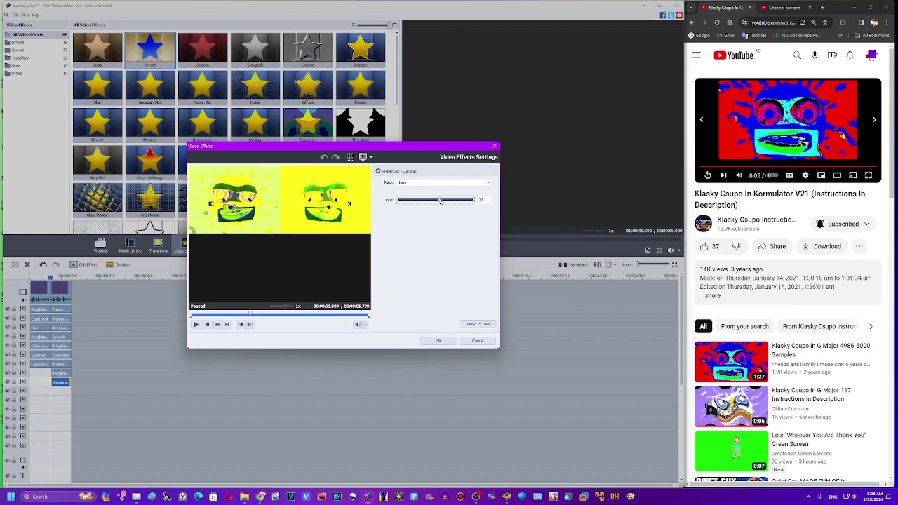
left_click(435, 342)
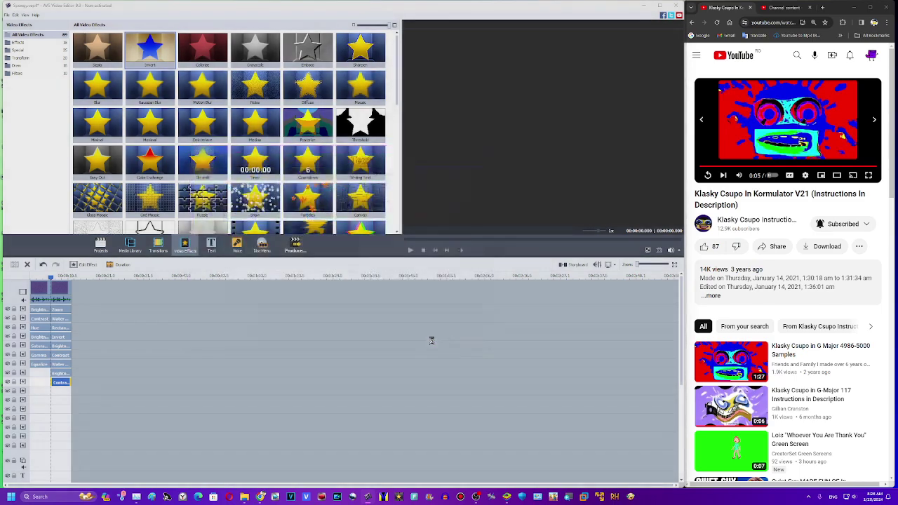
Step: Check a frame midway through the second clip and review the lower Contrast effect's settings
left_click_drag(61, 276, 59, 276)
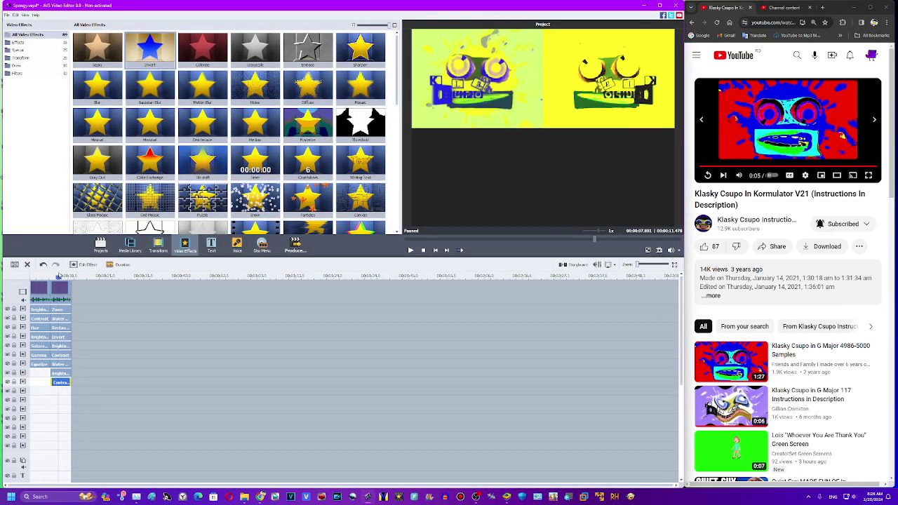
left_click(61, 293)
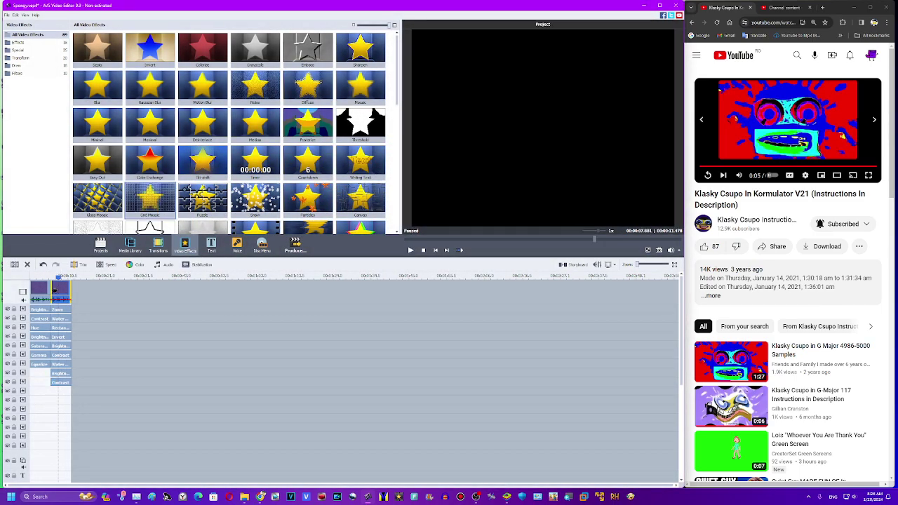
left_click(62, 382)
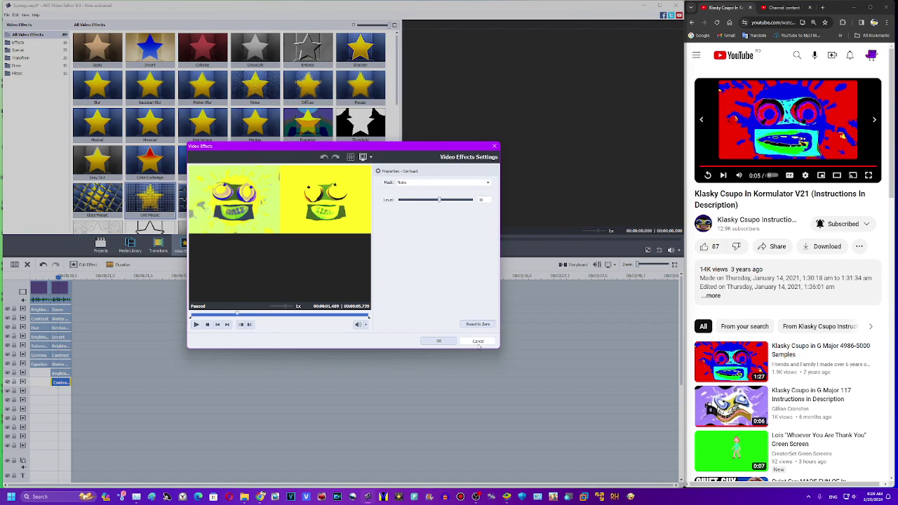
left_click(477, 342)
left_click(65, 356)
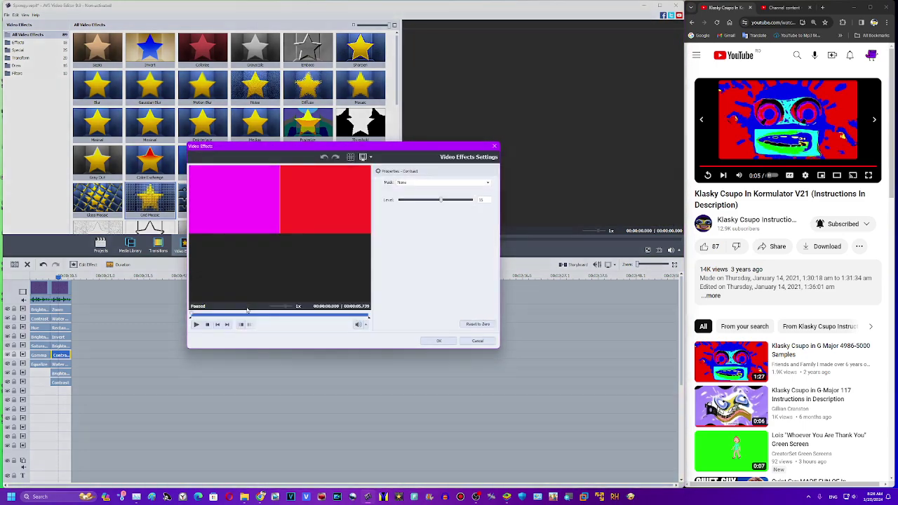
left_click(246, 315)
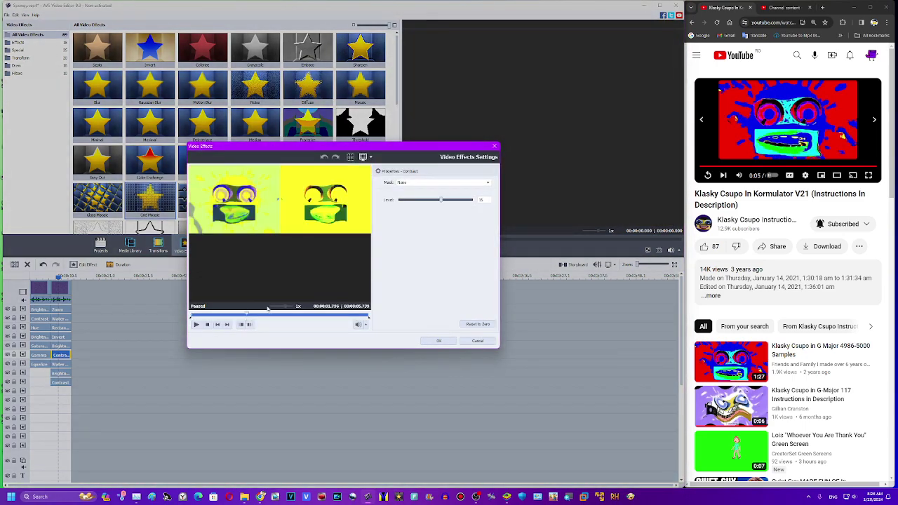
left_click_drag(440, 201, 439, 206)
left_click(462, 341)
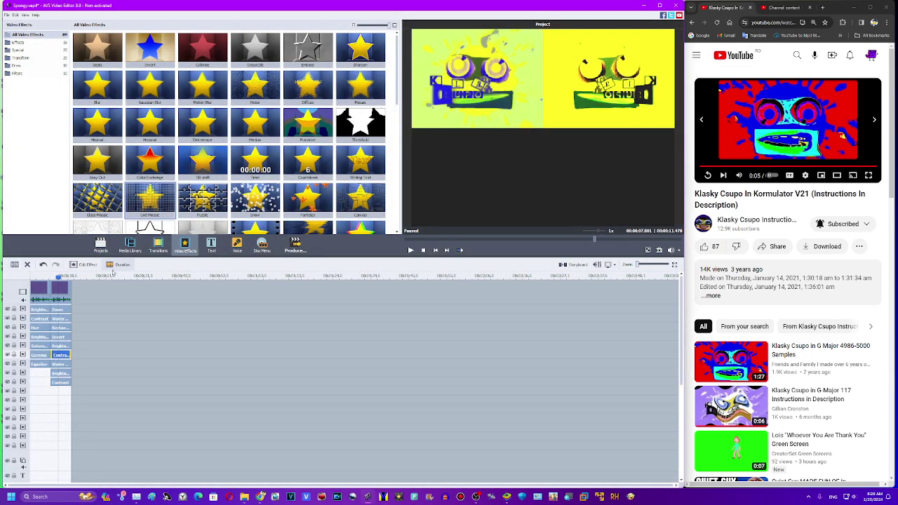
Step: Duplicate the second clip's Zoom effect beneath the lower Contrast, then enlarge and recenter the copy so the upper-left quarter fills the frame
right_click(66, 327)
left_click(81, 354)
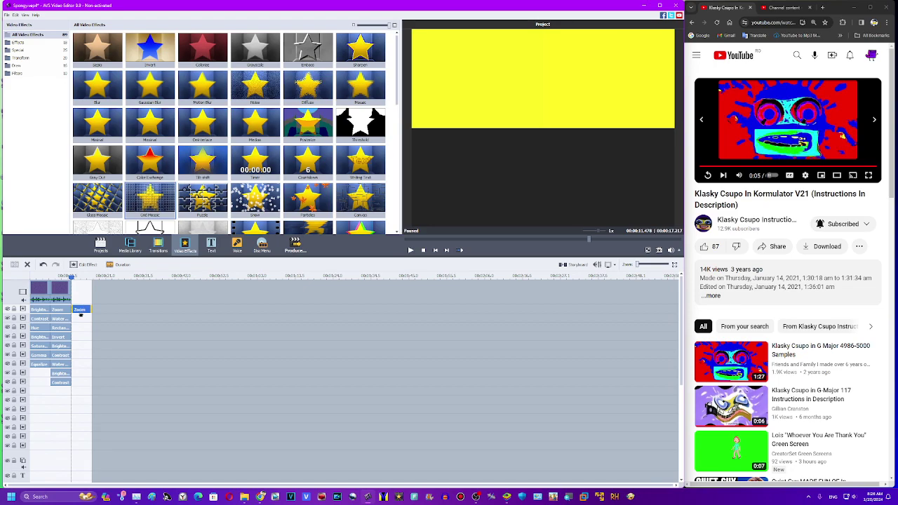
left_click_drag(57, 390, 59, 392)
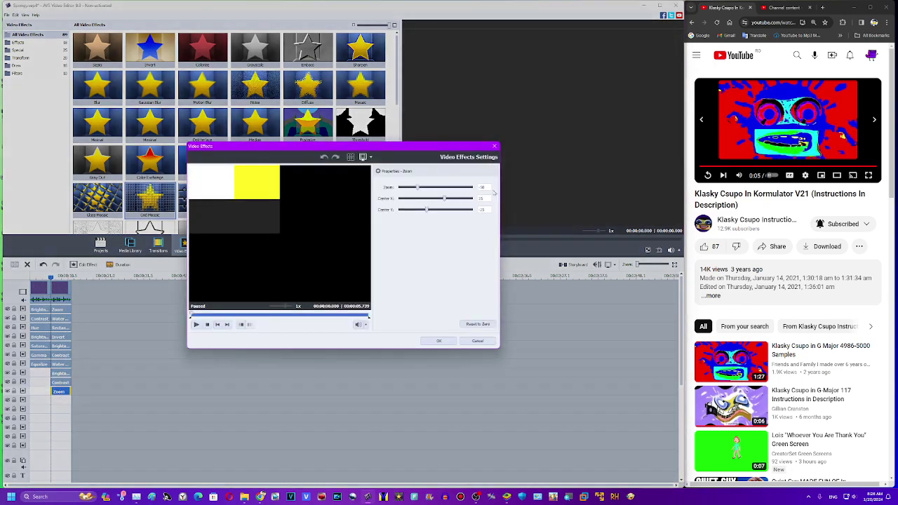
double_click(483, 187)
type("10")
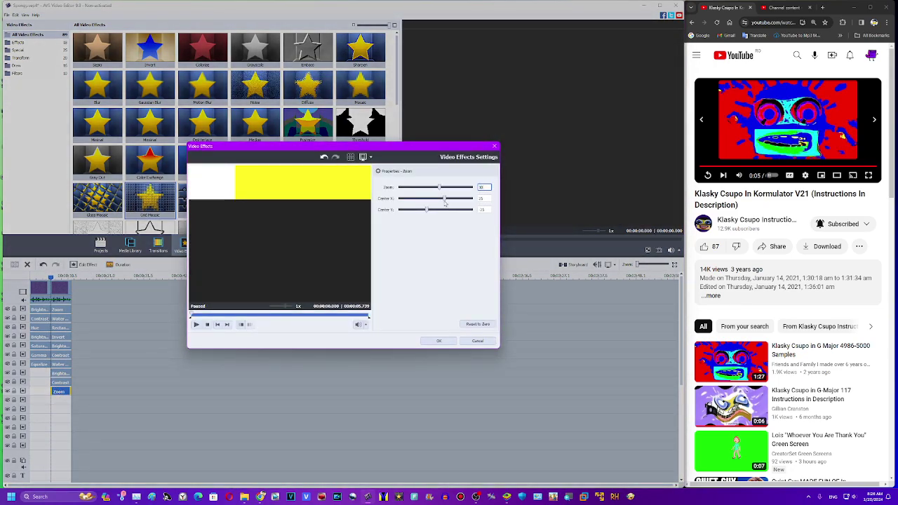
mouse_move(444, 199)
left_mouse_down()
mouse_move(414, 207)
mouse_move(453, 210)
left_mouse_up()
left_click(265, 315)
left_click(257, 314)
left_click(442, 342)
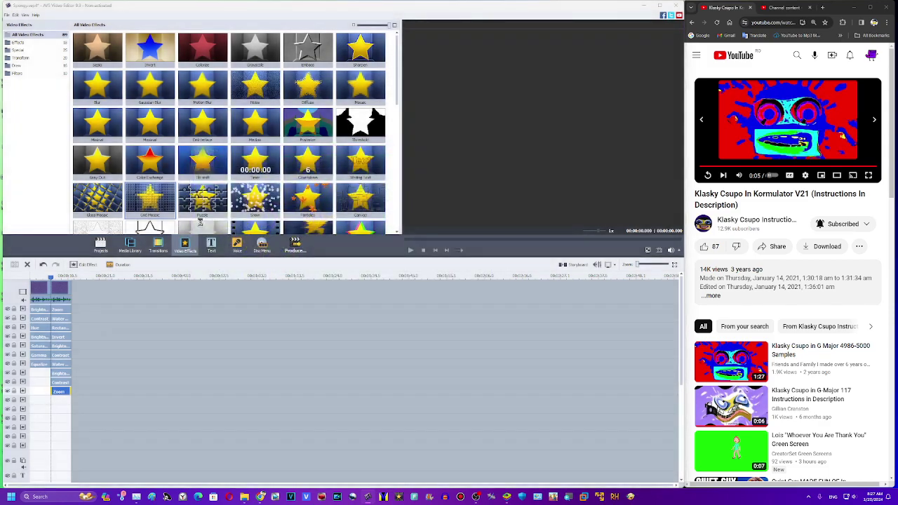
Step: Expand the YouTube video's description to its Kormulator V21 instructions and play a short preview of the second clip
left_click(771, 284)
left_click_drag(889, 90, 889, 143)
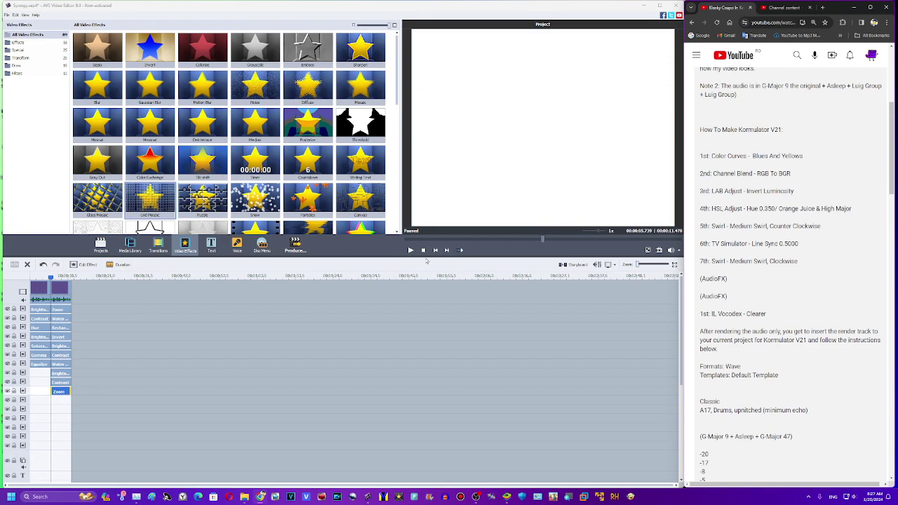
left_click(410, 249)
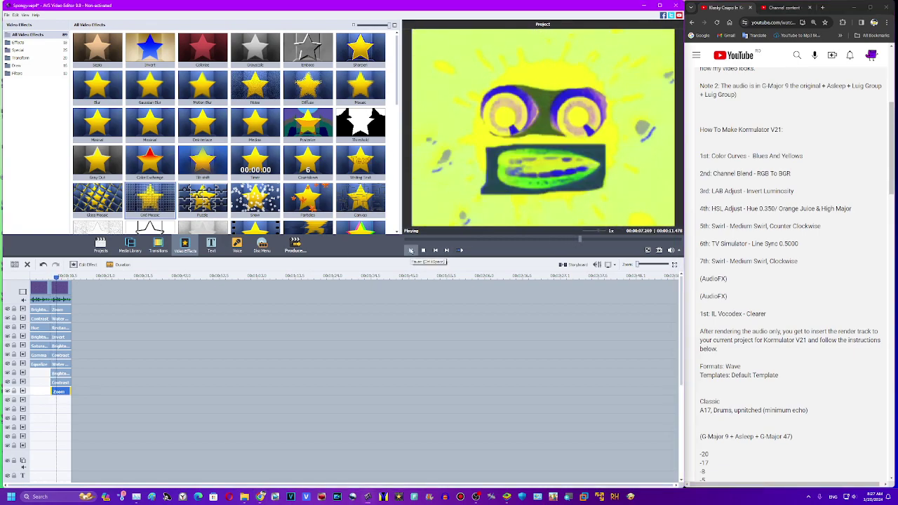
left_click(410, 250)
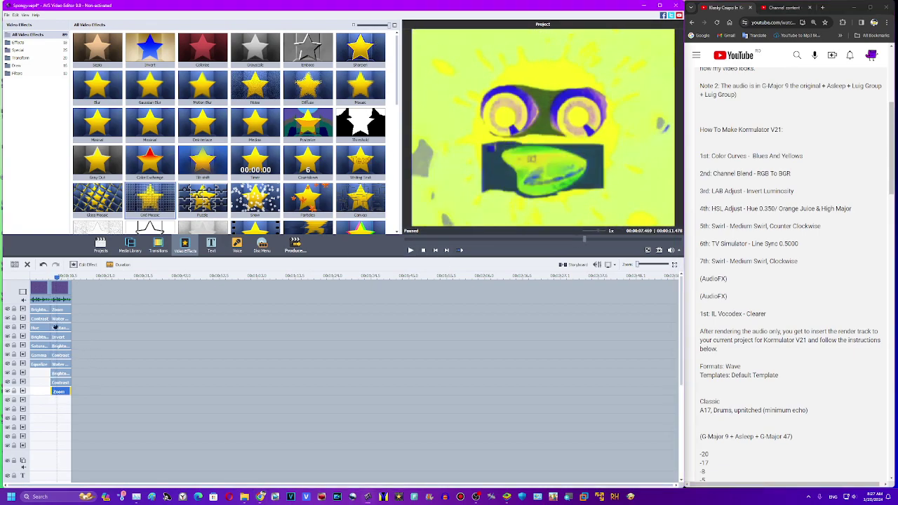
Step: Duplicate the second clip's top Zoom effect onto the track beneath the lower Zoom
scroll(397, 66, "down", 5)
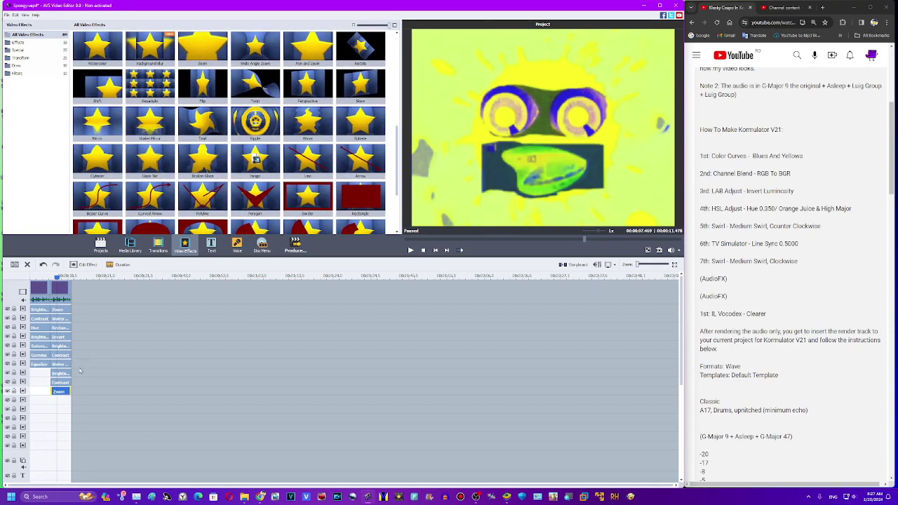
right_click(61, 307)
left_click(91, 356)
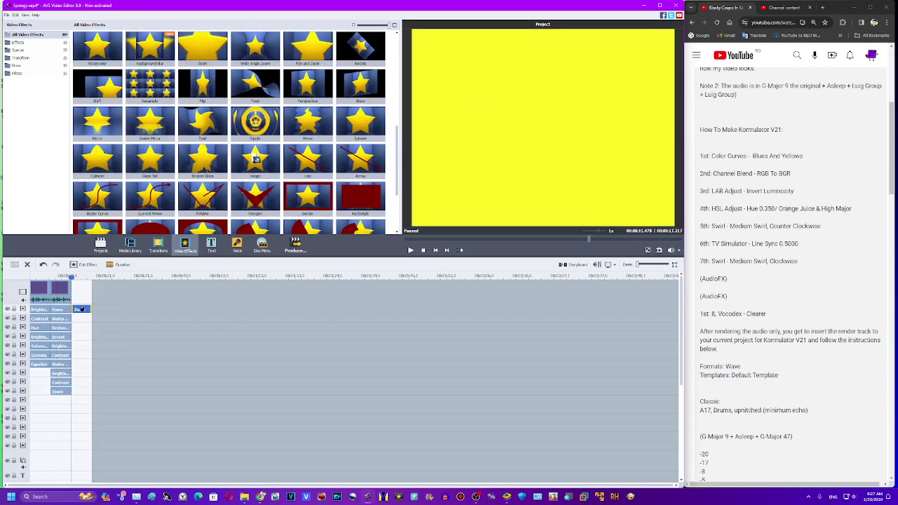
left_click_drag(57, 398, 62, 403)
Step: Add several empty video effect lines to the timeline below the stacked effects
right_click(102, 411)
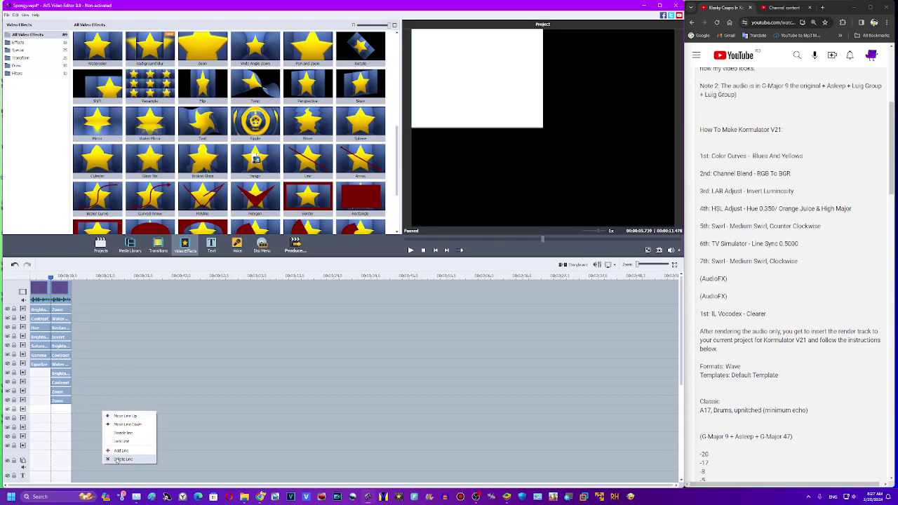
left_click(118, 451)
right_click(114, 443)
left_click(120, 430)
right_click(121, 432)
left_click(129, 472)
right_click(123, 442)
left_click(145, 428)
right_click(141, 434)
left_click(148, 473)
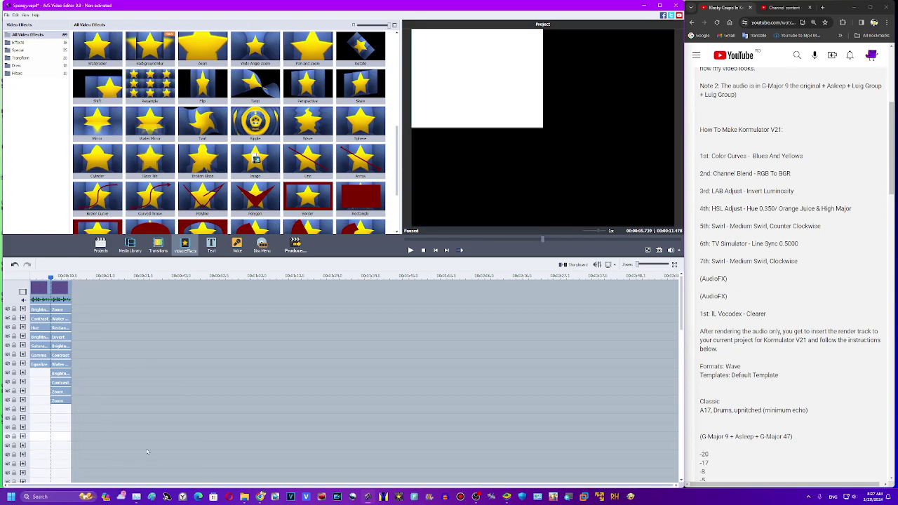
right_click(148, 446)
left_click(156, 435)
right_click(154, 439)
left_click(160, 426)
right_click(158, 439)
left_click(162, 426)
right_click(163, 439)
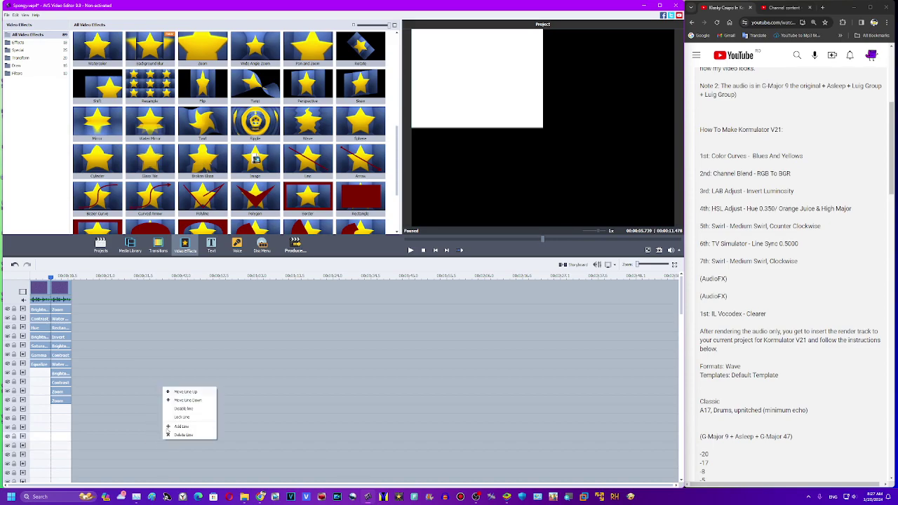
left_click(164, 428)
right_click(164, 434)
left_click(164, 412)
right_click(164, 411)
right_click(181, 448)
left_click(187, 443)
right_click(176, 446)
left_click(181, 432)
right_click(181, 438)
left_click(186, 424)
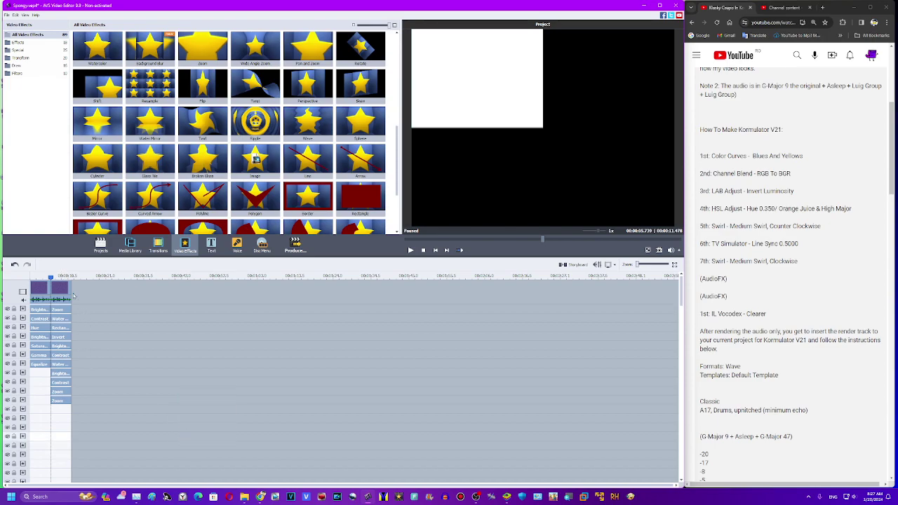
Step: Adjust the second clip's lowest Zoom effect so the frame shrinks slightly, with center X and center Y at 0
left_click(55, 401)
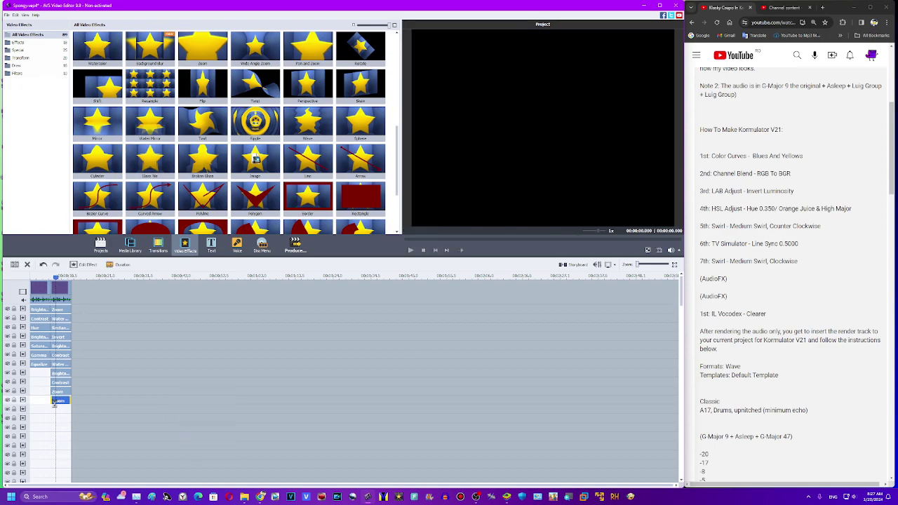
double_click(70, 399)
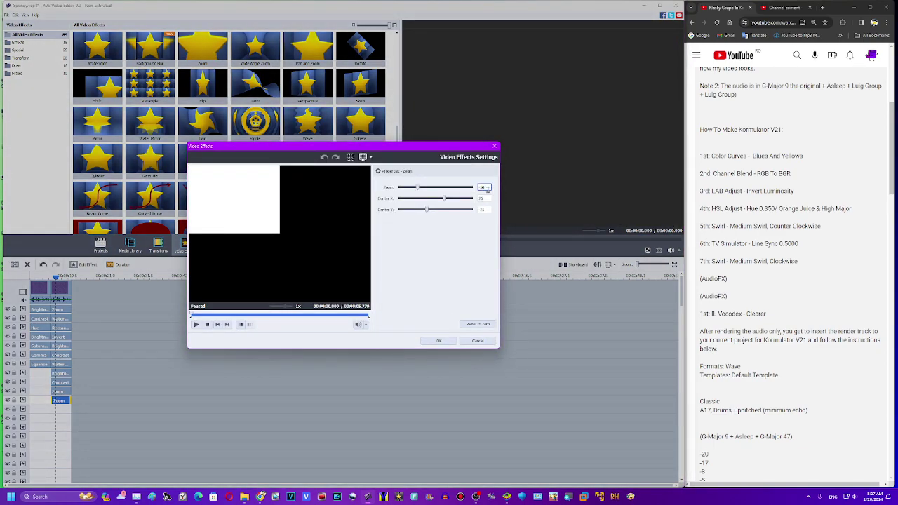
type("1")
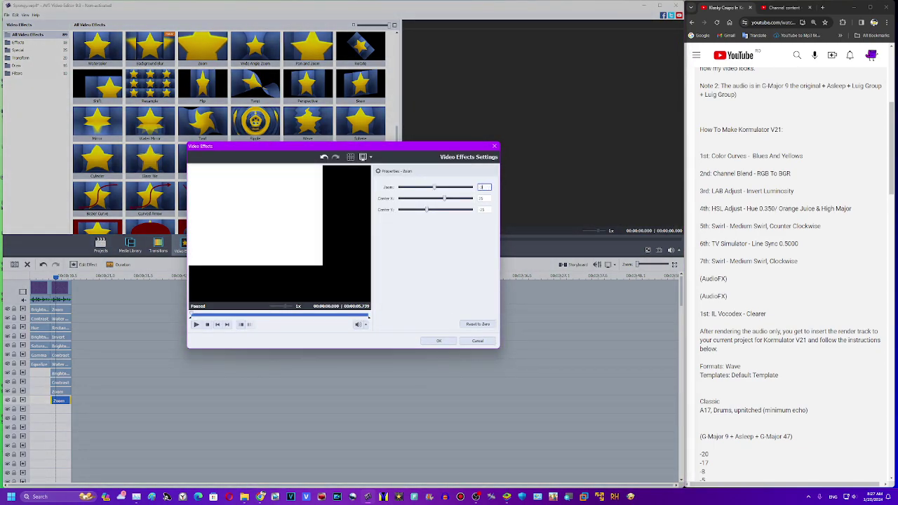
type("0")
double_click(485, 209)
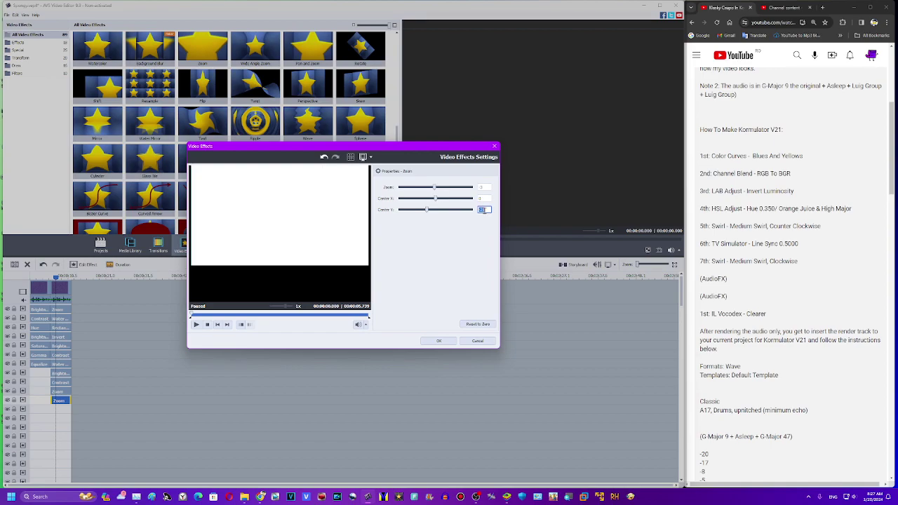
type("0")
left_click(438, 341)
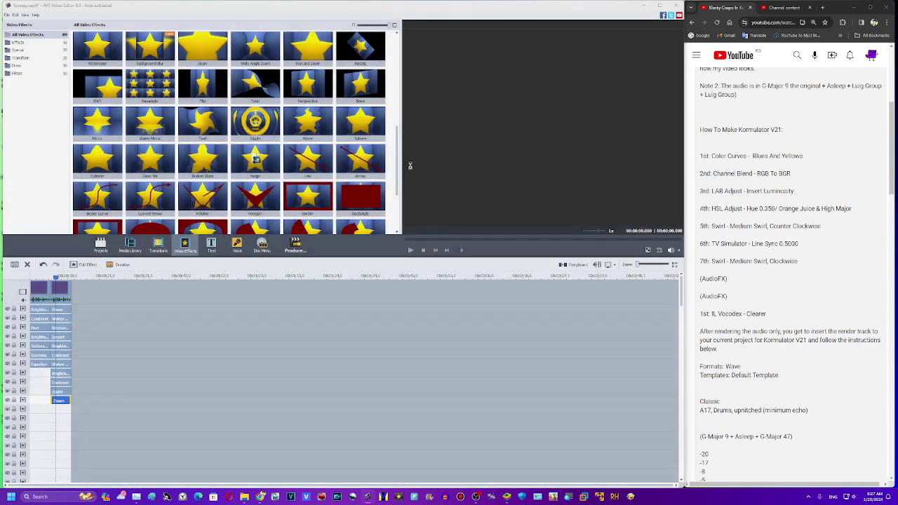
Step: Add Resample and Sepia effects beneath the second clip's lower Zoom and trim both to end with the clip
left_click_drag(170, 96, 77, 410)
left_click_drag(263, 409, 70, 409)
left_click_drag(398, 149, 394, 49)
left_click_drag(98, 55, 53, 419)
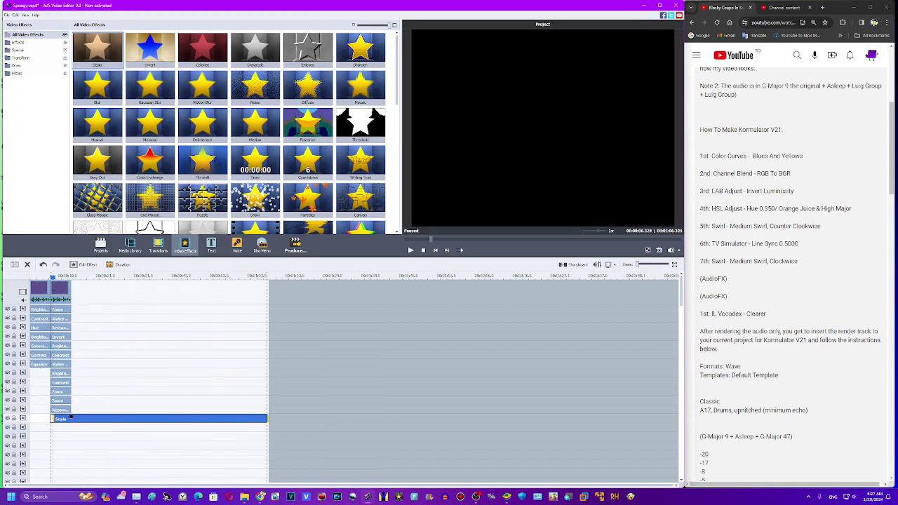
left_click_drag(249, 416, 68, 418)
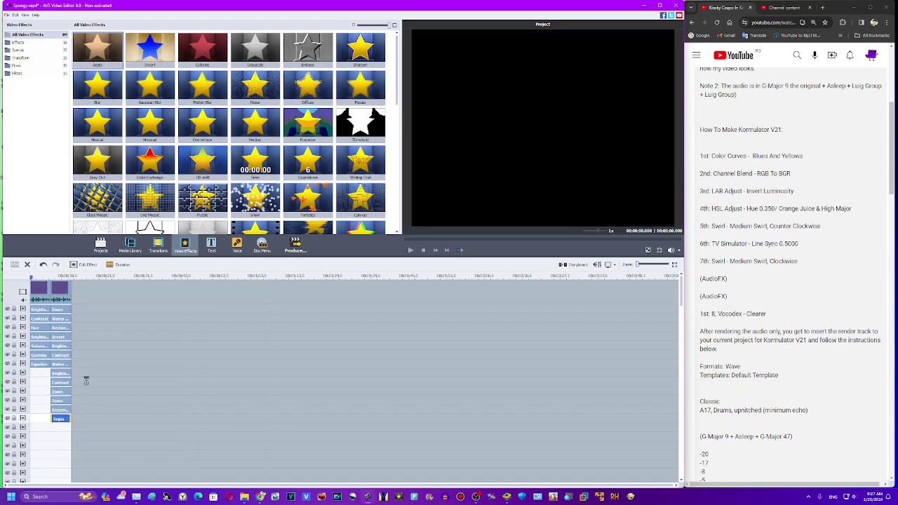
Step: Give the Sepia effect a Rectangle mask, with level 0 and brightness 100
double_click(235, 323)
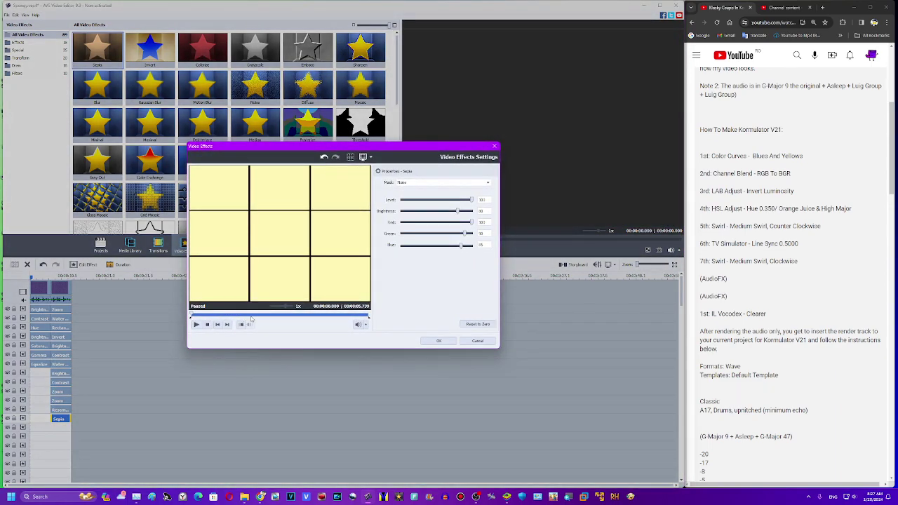
mouse_move(201, 318)
left_mouse_down()
mouse_move(150, 316)
mouse_move(203, 320)
mouse_move(193, 319)
left_mouse_up()
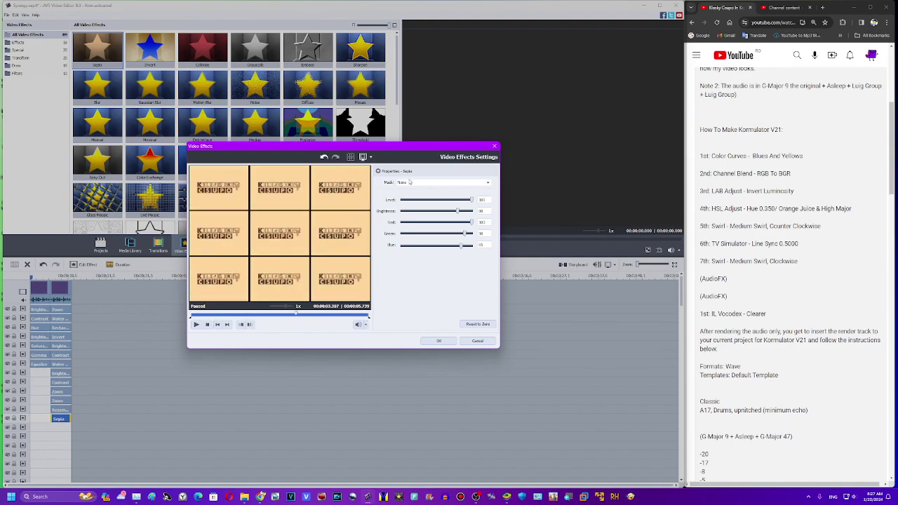
left_click(409, 182)
left_click(449, 196)
left_click_drag(463, 207, 397, 202)
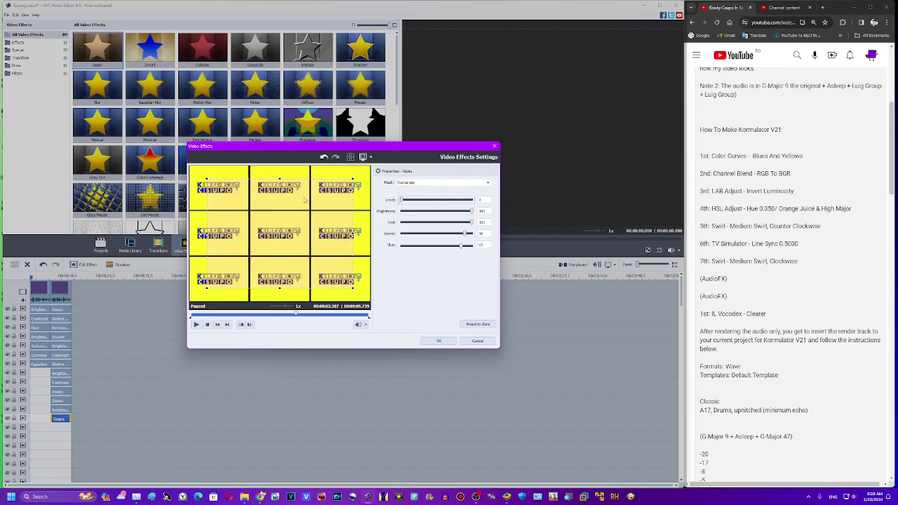
Step: Fit the Sepia effect's rectangular mask over the entire left column of the tiled picture, using the grid for alignment
left_click(242, 314)
mouse_move(429, 246)
left_mouse_down()
mouse_move(478, 245)
mouse_move(430, 232)
left_mouse_up()
left_click_drag(300, 224, 223, 197)
left_click(351, 157)
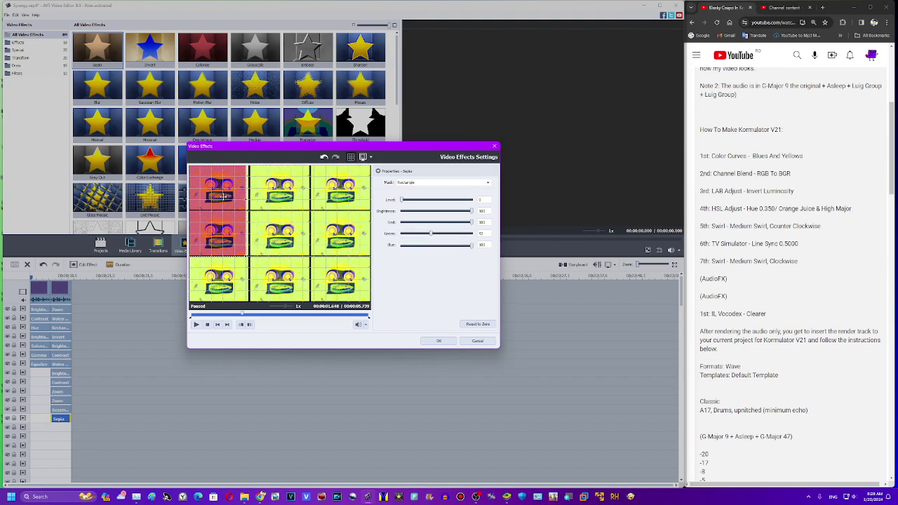
mouse_move(246, 260)
left_mouse_down()
mouse_move(259, 304)
mouse_move(254, 251)
mouse_move(245, 268)
mouse_move(255, 242)
mouse_move(251, 248)
left_mouse_up()
left_click(349, 156)
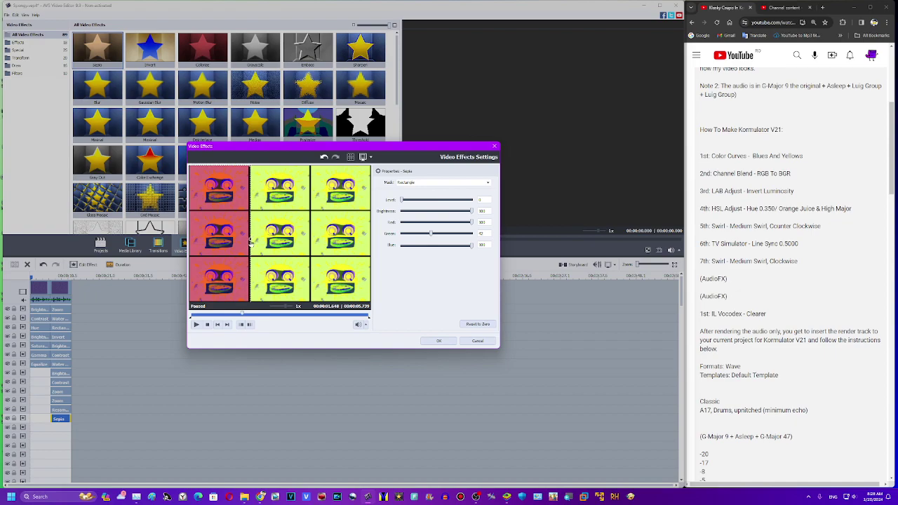
Step: Set the Sepia effect's green and blue levels to 0 so the left column turns red, and apply the settings
left_click_drag(430, 231, 250, 241)
left_click_drag(472, 246, 403, 252)
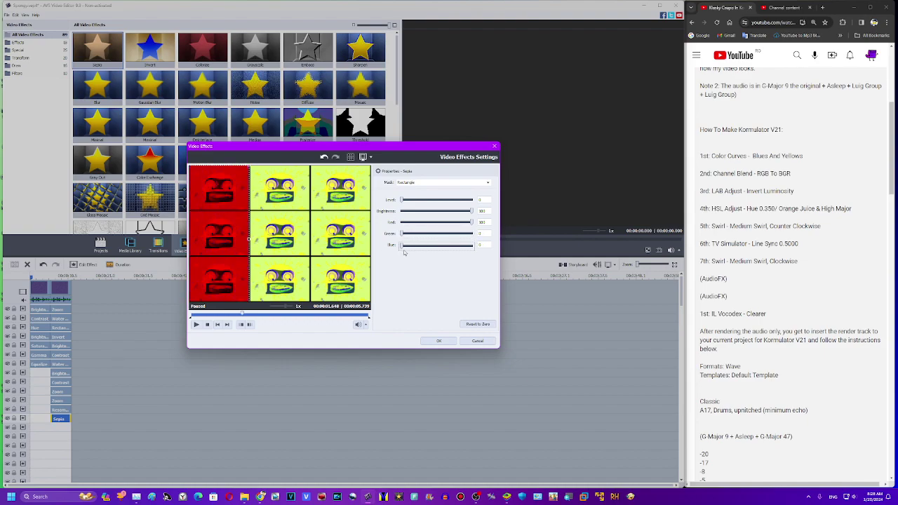
left_click(438, 341)
Step: Duplicate the red-column Sepia effect onto the track directly beneath it and open the copy's settings
right_click(62, 419)
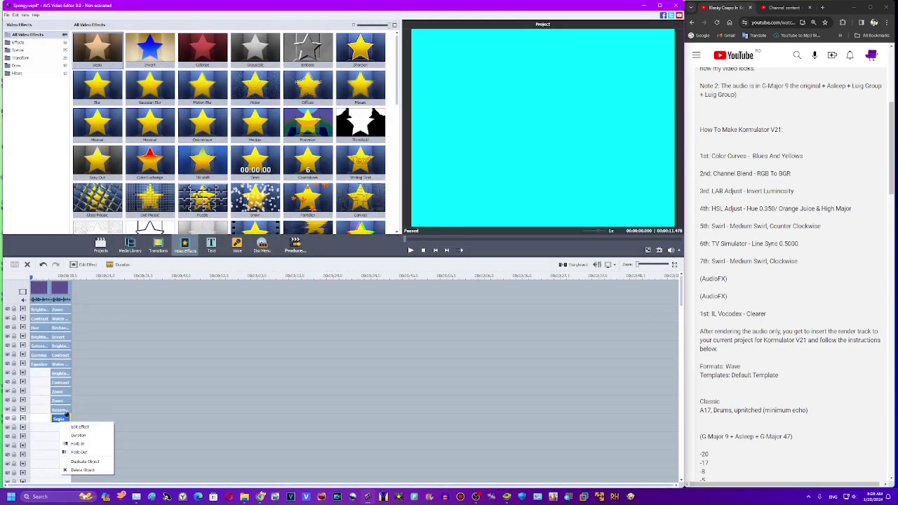
left_click(85, 461)
left_click(61, 428)
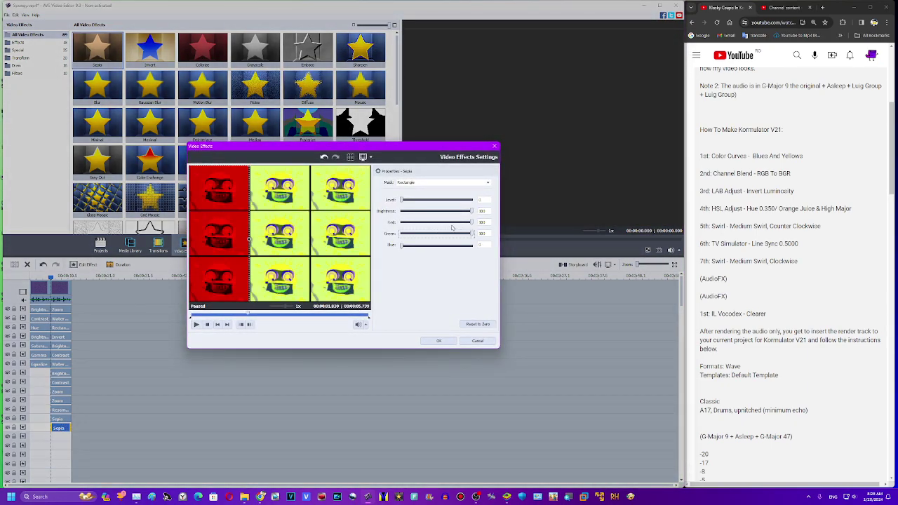
Step: Set the Sepia copy's red to 0 and green to 100, and move its mask over the middle column
left_click_drag(441, 222, 294, 182)
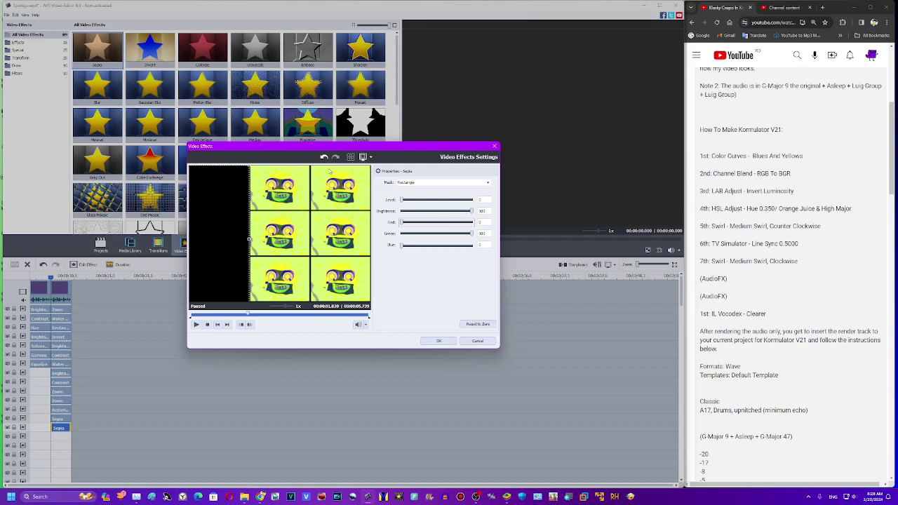
left_click_drag(207, 216, 348, 209)
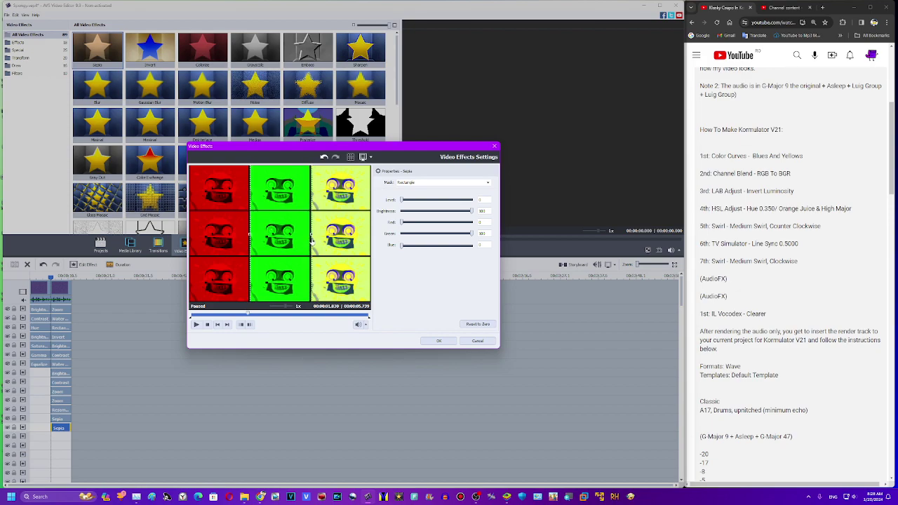
left_click(435, 343)
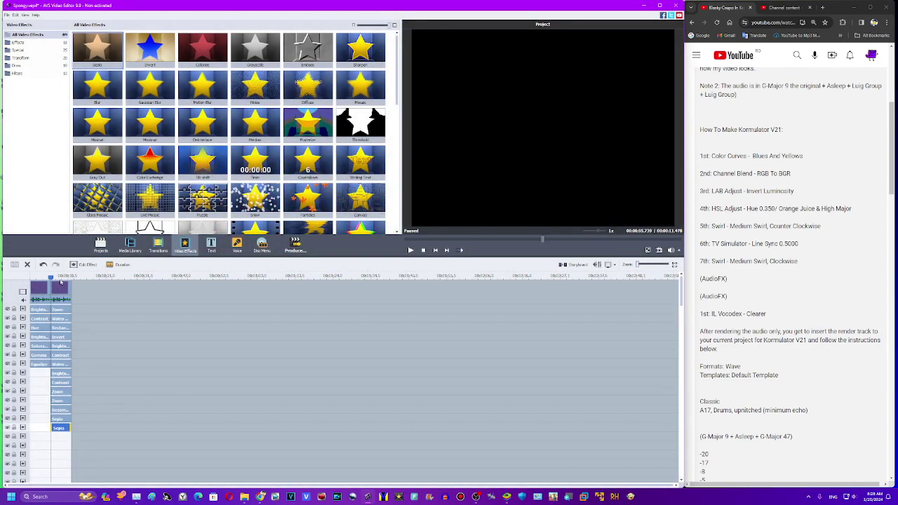
Step: Duplicate the green-column Sepia effect onto the next track below and open the new copy's settings
right_click(65, 428)
left_click(78, 467)
left_click_drag(79, 429, 57, 440)
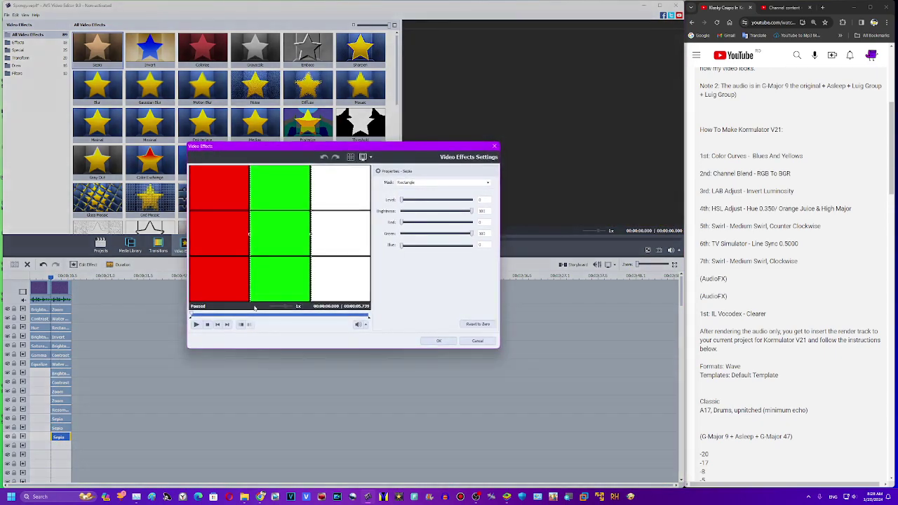
Step: Fit the third Sepia's mask over the right column, and set its green to 0 and blue to full
left_click(351, 156)
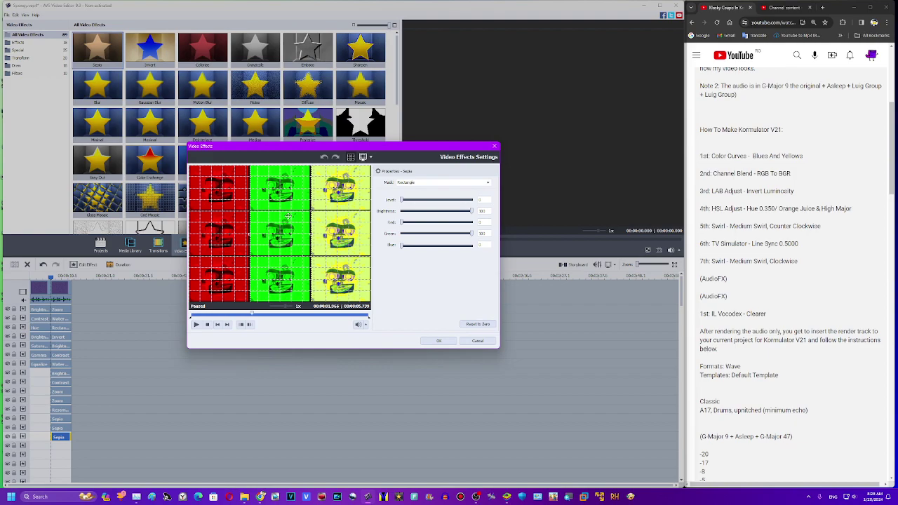
left_click_drag(288, 217, 345, 225)
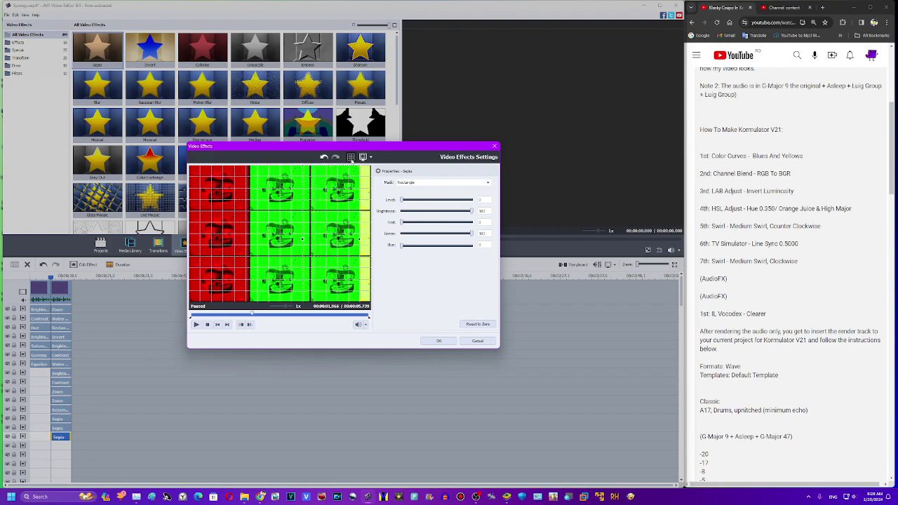
left_click(350, 156)
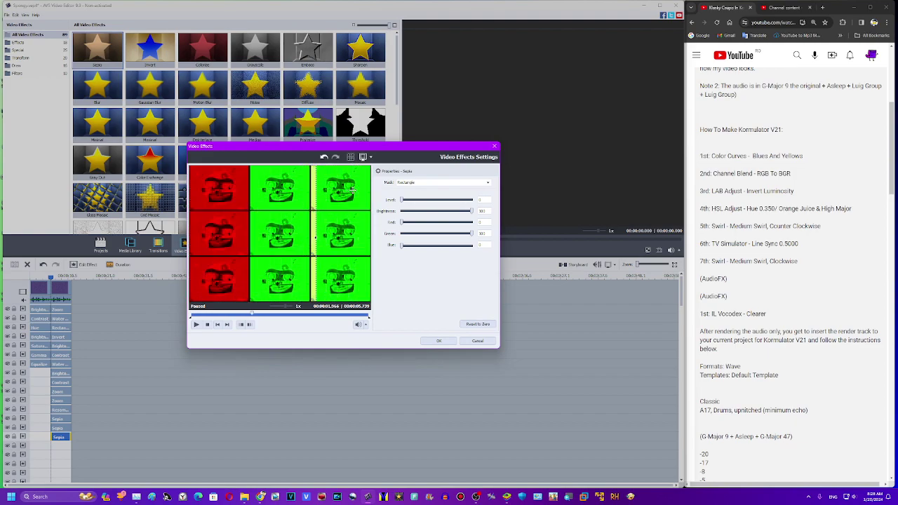
left_click_drag(317, 240, 311, 249)
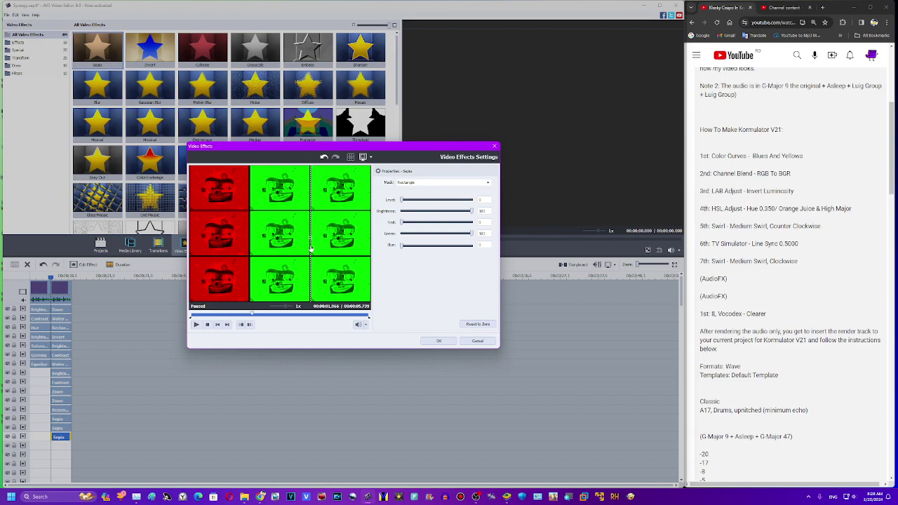
left_click_drag(471, 234, 481, 249)
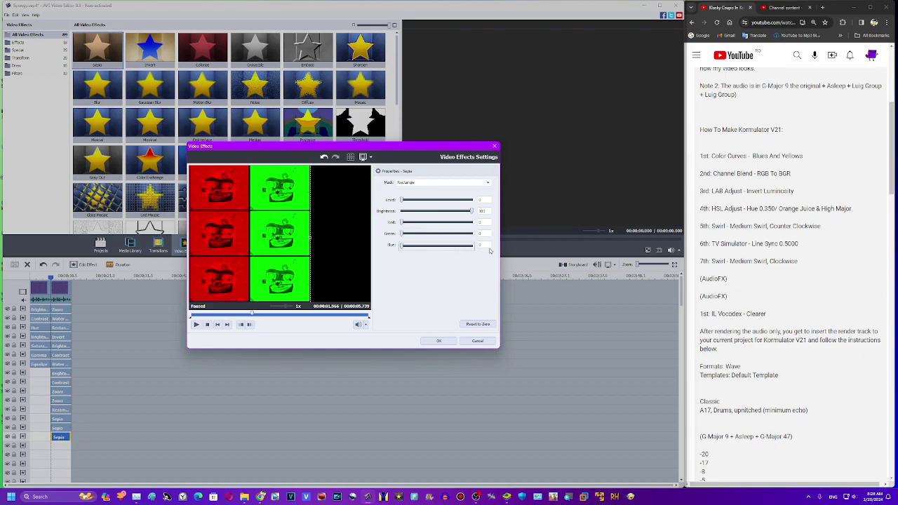
left_click(441, 340)
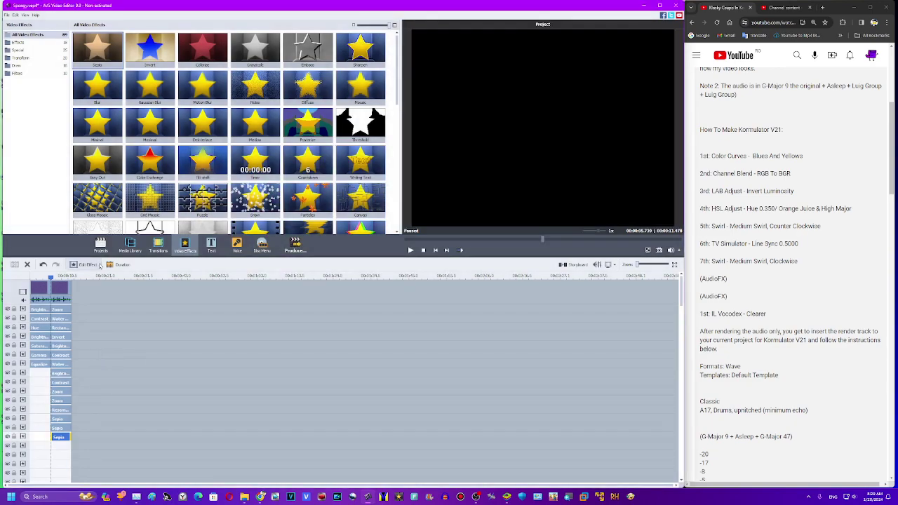
Step: Duplicate the first clip's Hue effect onto the track beneath the second clip's lowest Sepia and open its settings
right_click(47, 328)
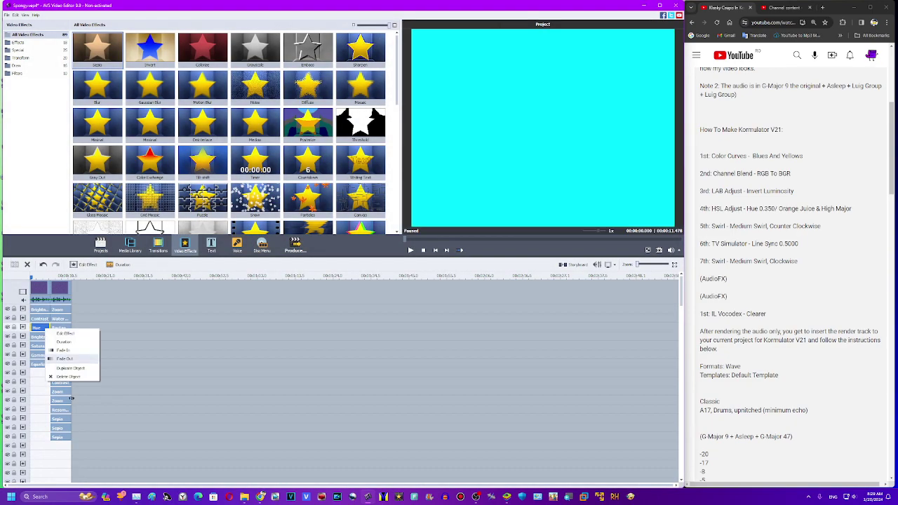
left_click(70, 377)
left_click_drag(58, 461, 60, 446)
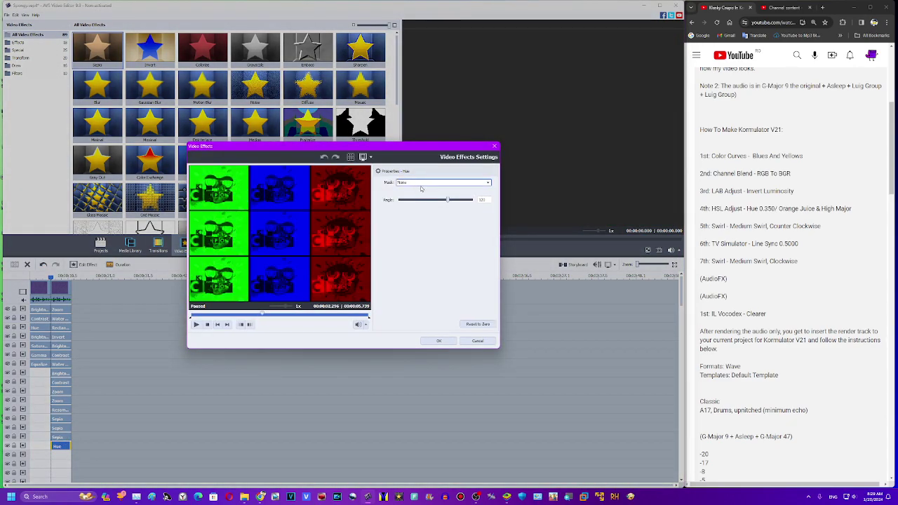
Step: Give the copied Hue effect a Rectangle mask covering the full right column, and apply the settings
left_click(417, 184)
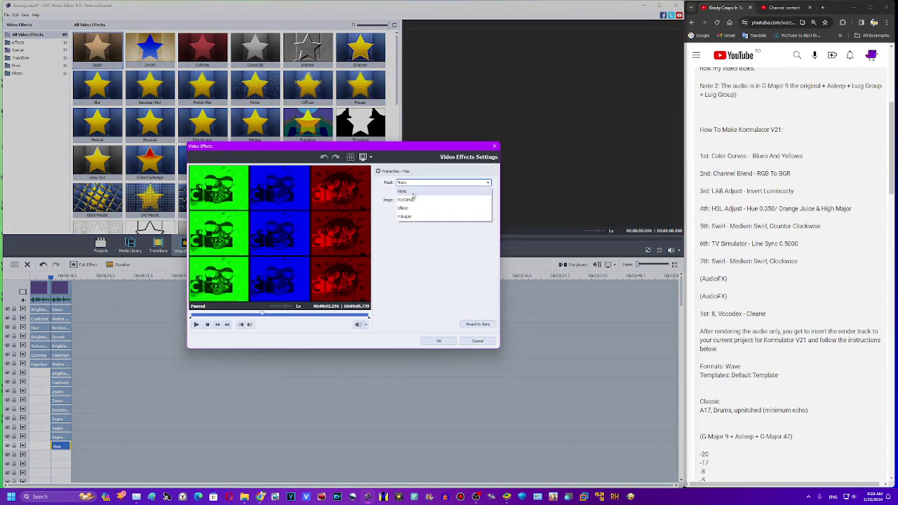
left_click(410, 200)
left_click_drag(317, 224, 369, 210)
left_click_drag(282, 232, 326, 230)
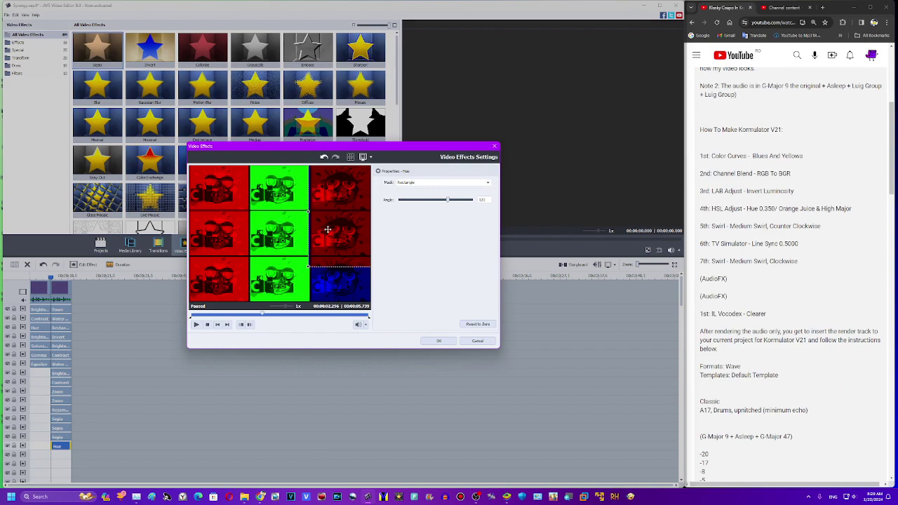
left_click_drag(309, 271, 320, 286)
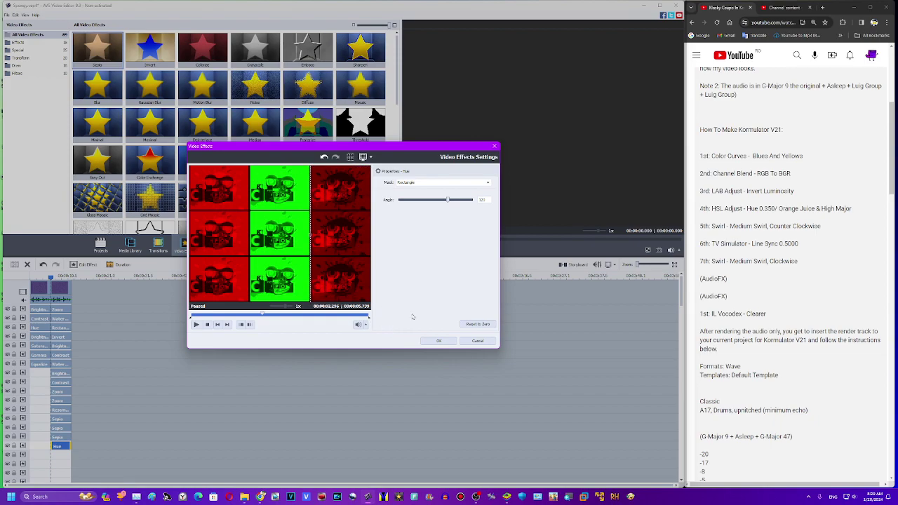
left_click(450, 344)
Step: Duplicate the second clip's Hue effect onto the track directly beneath it and open the copy's settings
right_click(65, 448)
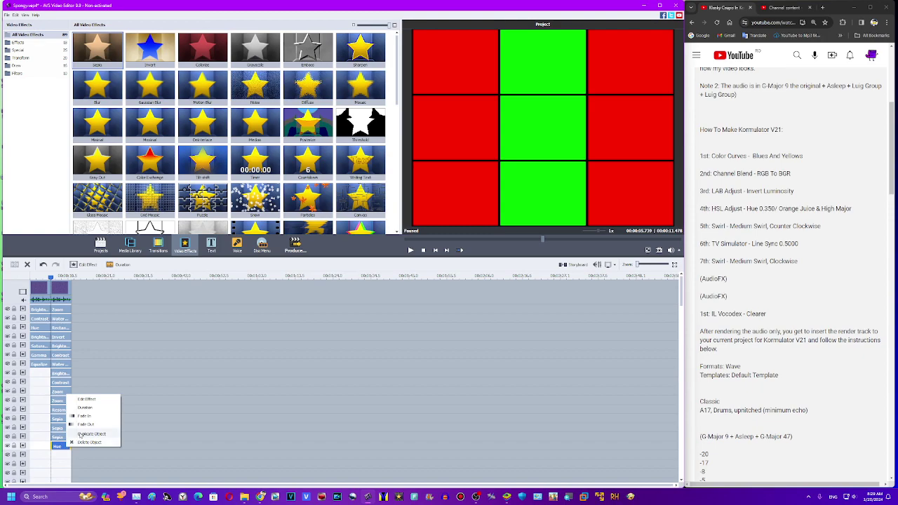
left_click(84, 433)
left_click_drag(79, 447, 53, 456)
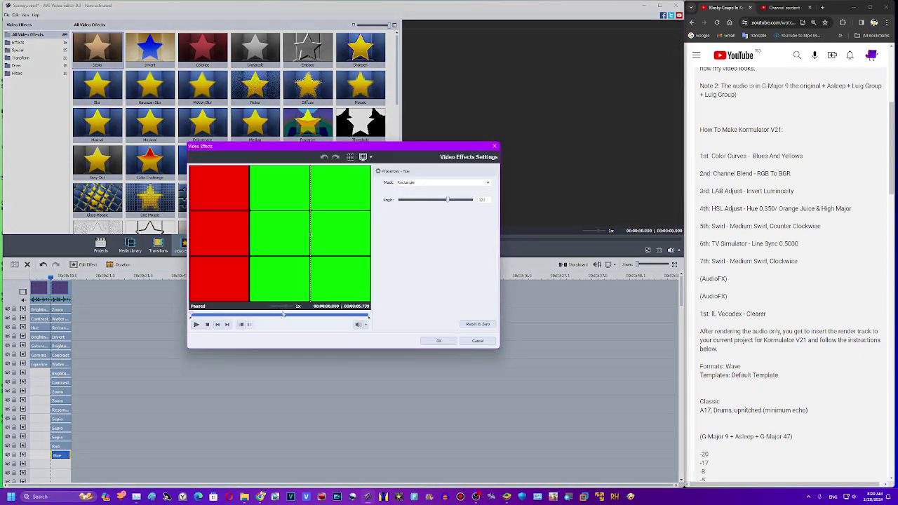
Step: Move the lower Hue effect's mask over the left column and change its angle to turn that column blue
left_click(267, 315)
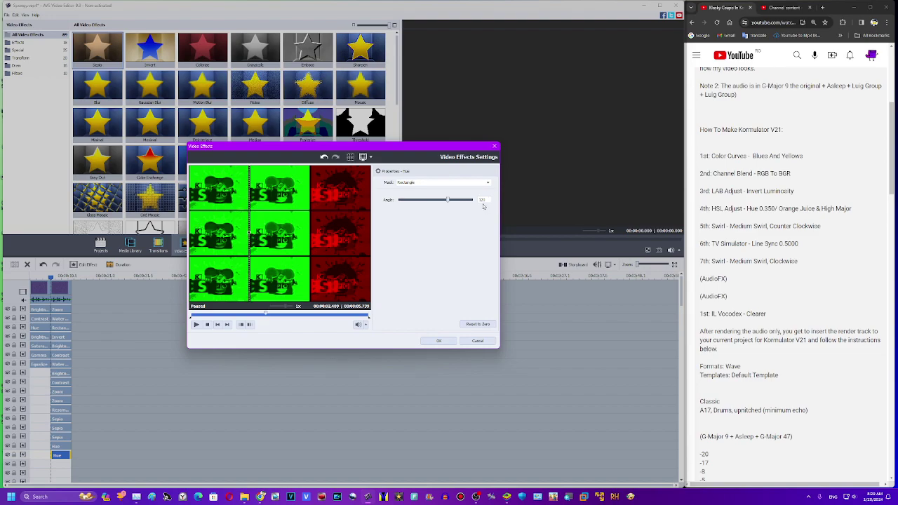
left_click(438, 341)
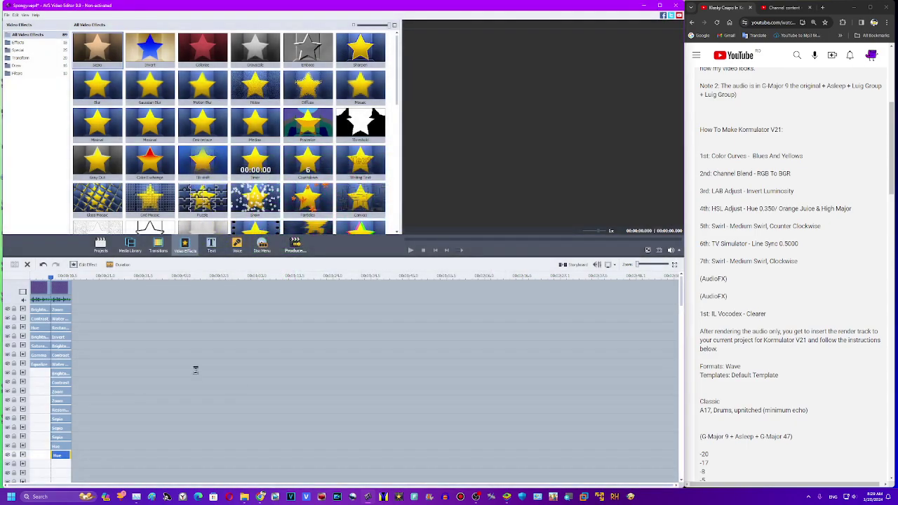
scroll(83, 416, "down", 5)
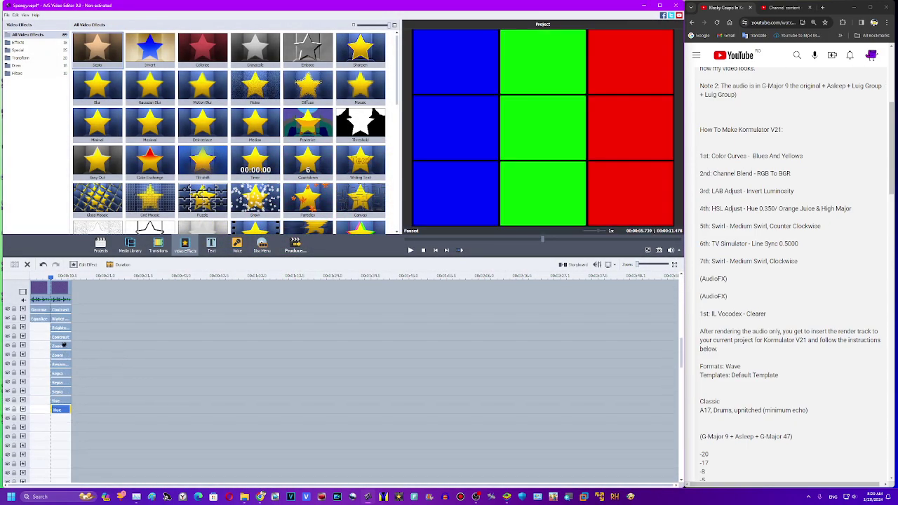
Step: Duplicate the second clip's lower Zoom effect onto the track beneath its lowest Hue and set the copy's zoom to -70
right_click(61, 355)
left_click(79, 394)
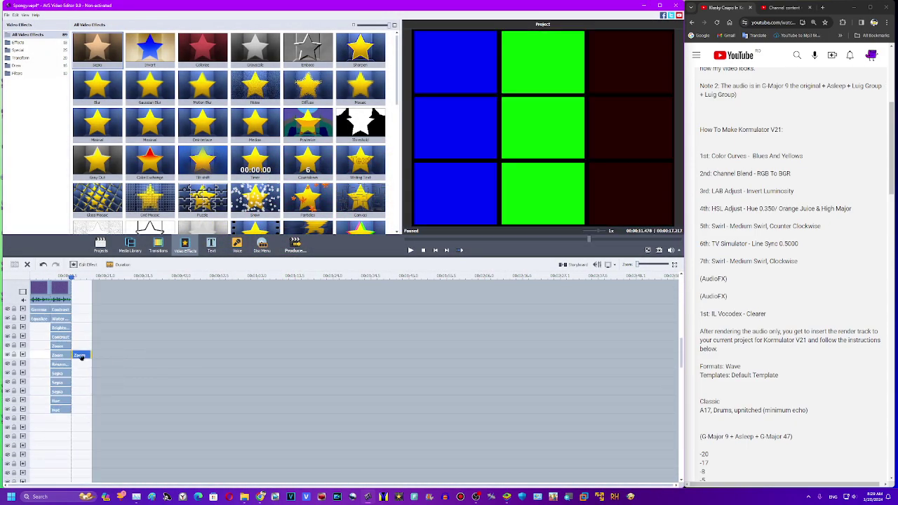
left_click_drag(59, 419, 60, 420)
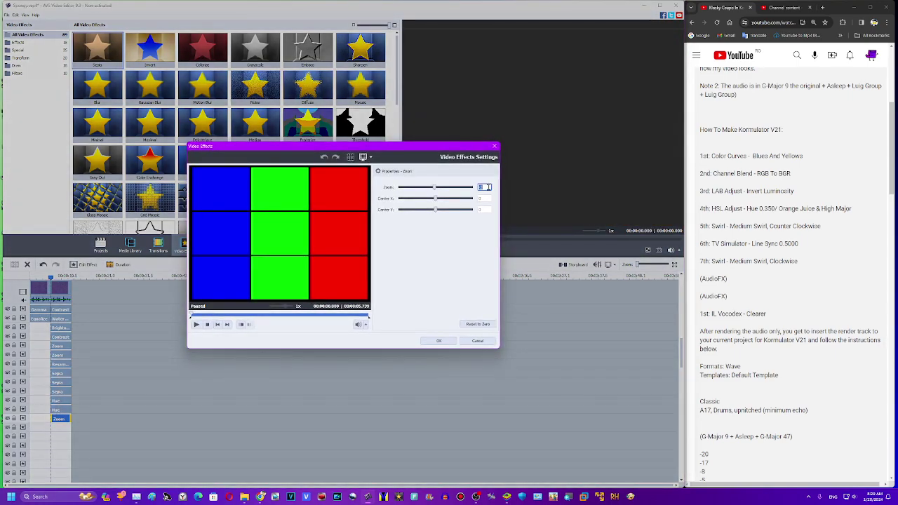
type("-70")
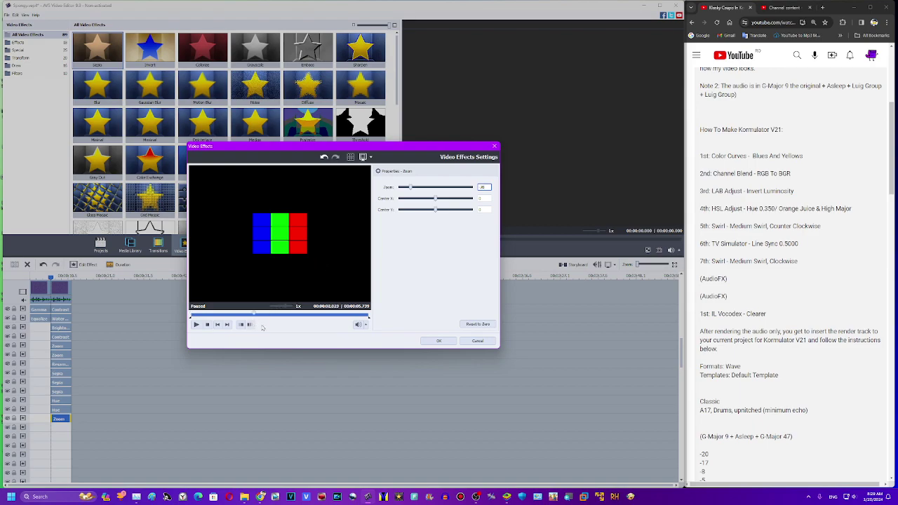
left_click(438, 341)
Step: Add an Anaglyph 3D effect beneath the lowest Zoom, trim it to the second clip's length, and set its depth to maximum
scroll(362, 178, "down", 2)
left_click_drag(362, 169, 70, 428)
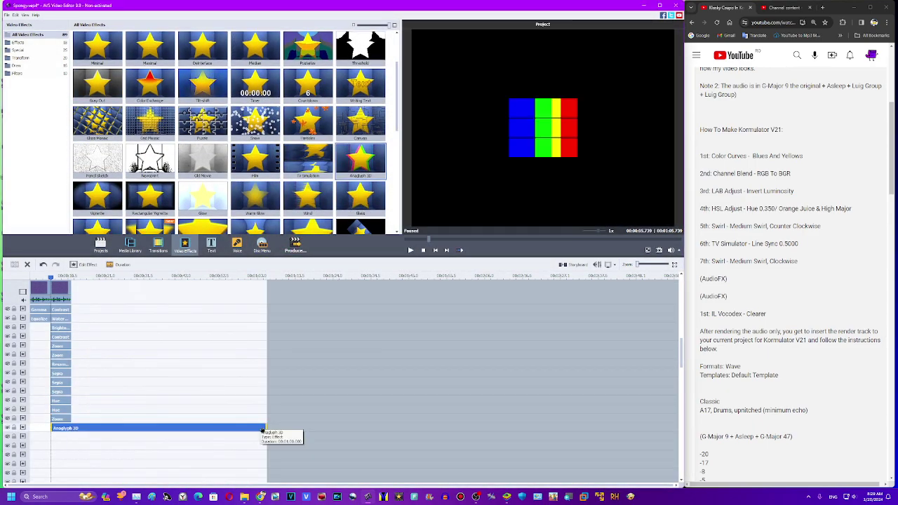
left_click_drag(267, 426, 68, 428)
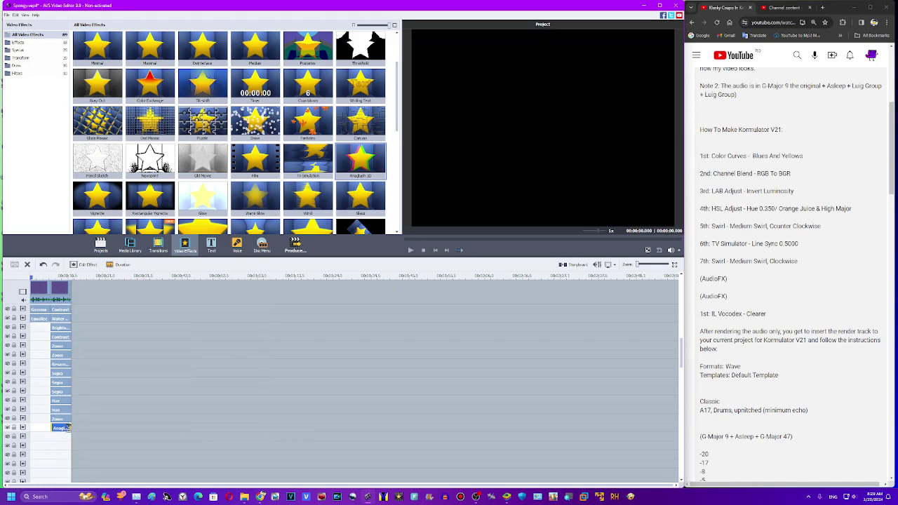
double_click(366, 171)
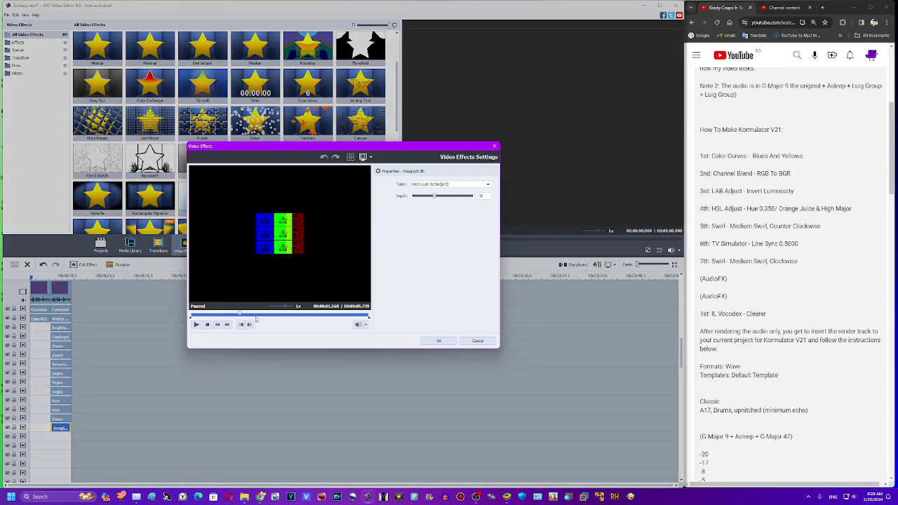
left_click_drag(435, 195, 548, 210)
left_click(447, 344)
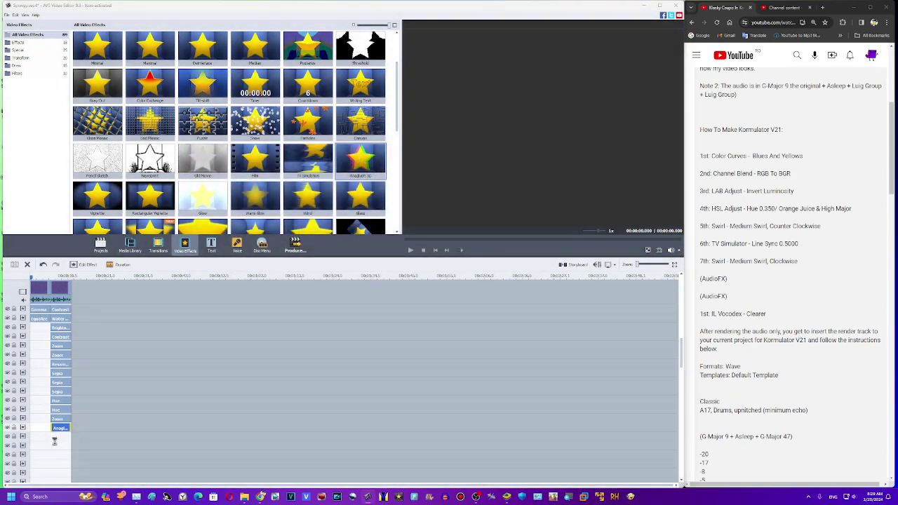
Step: Duplicate the Anaglyph 3D effect onto the track directly beneath it and change the copy's color type
right_click(61, 428)
left_click(82, 470)
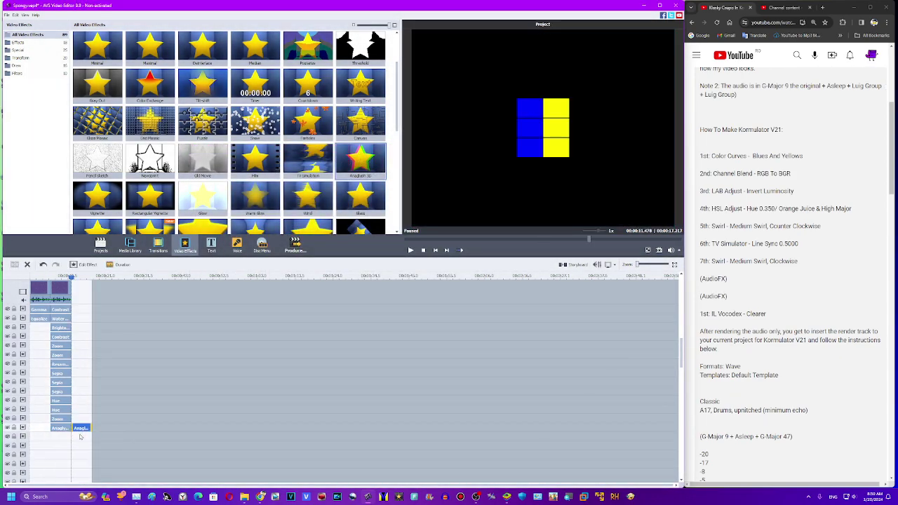
double_click(56, 439)
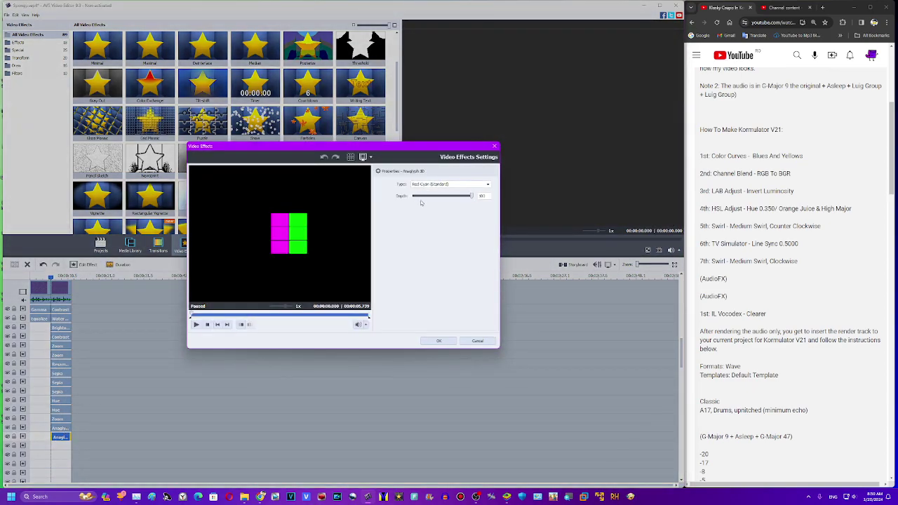
left_click(246, 315)
left_click(435, 184)
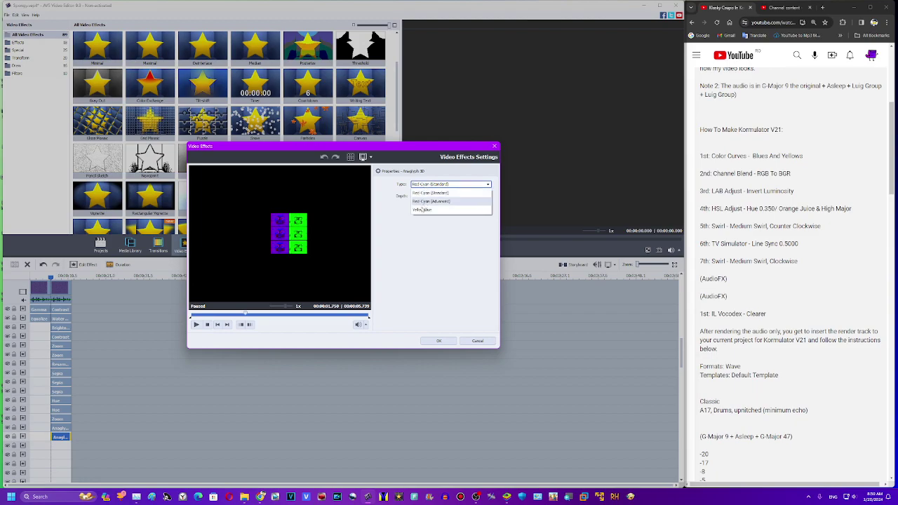
left_click(424, 205)
left_click(436, 342)
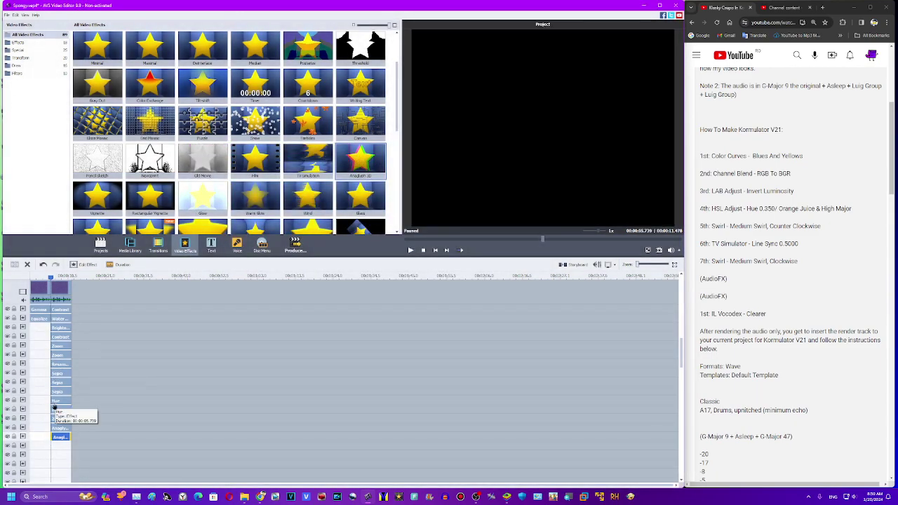
Step: Duplicate the -70 Zoom effect beneath the lower Anaglyph 3D and raise its zoom until one small tile fills the frame
right_click(59, 419)
left_click(79, 458)
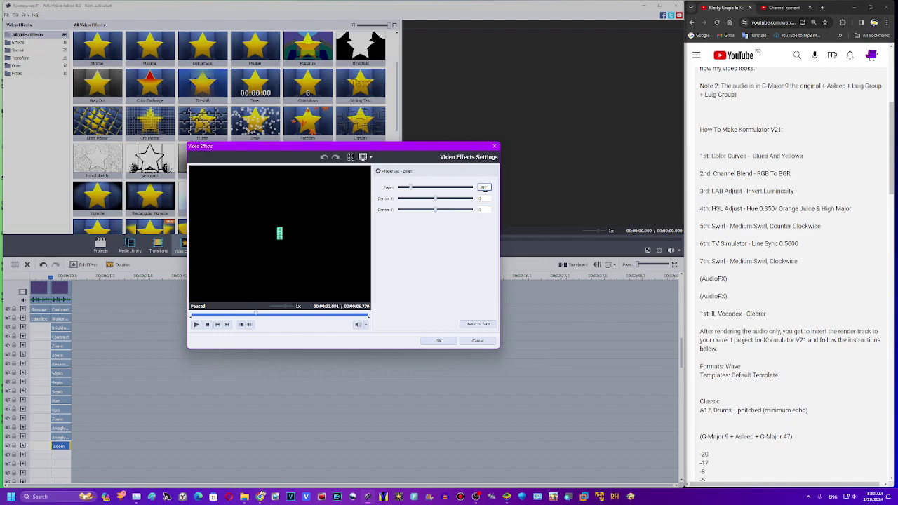
left_click(436, 209)
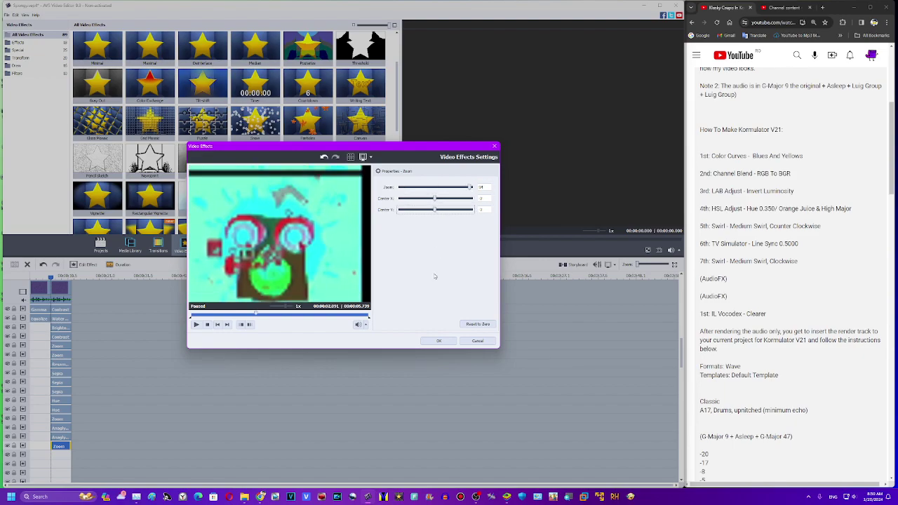
left_click(436, 342)
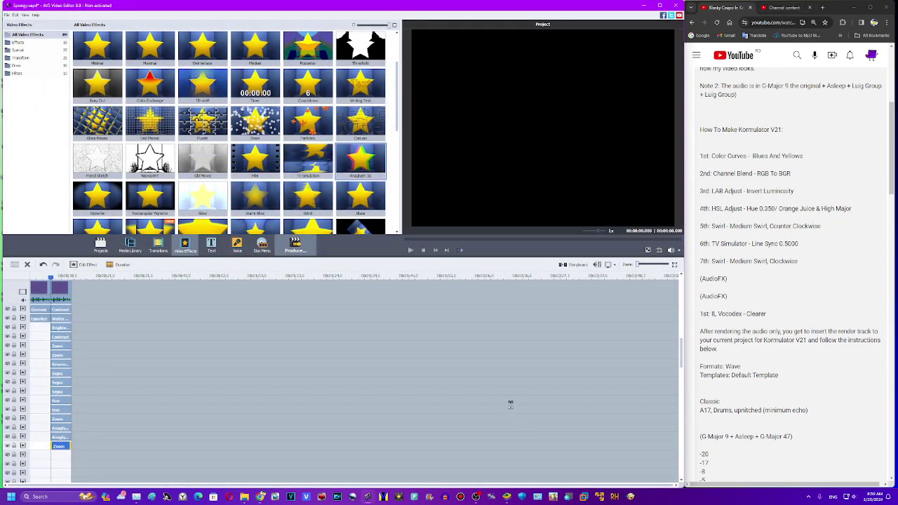
Step: Open Notepad, write "We're not done just yet. We need a few more effects.", and minimize it
left_click(42, 496)
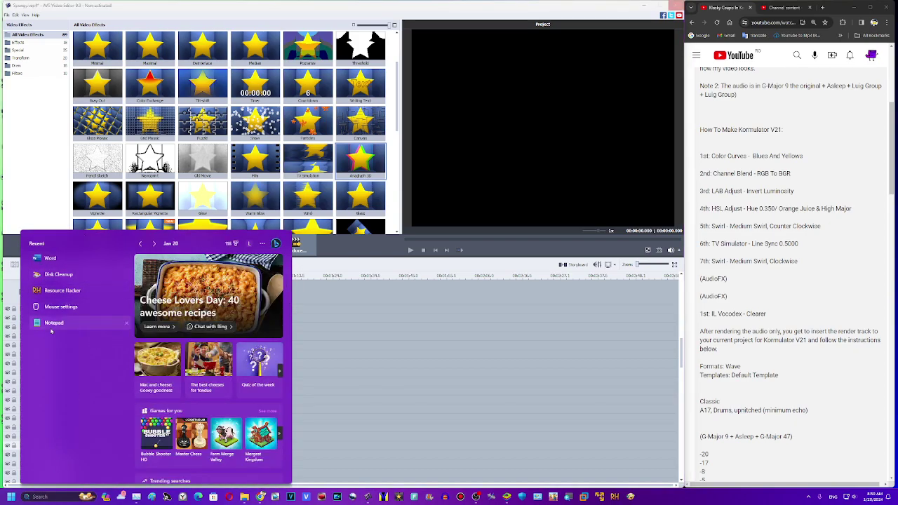
left_click(51, 326)
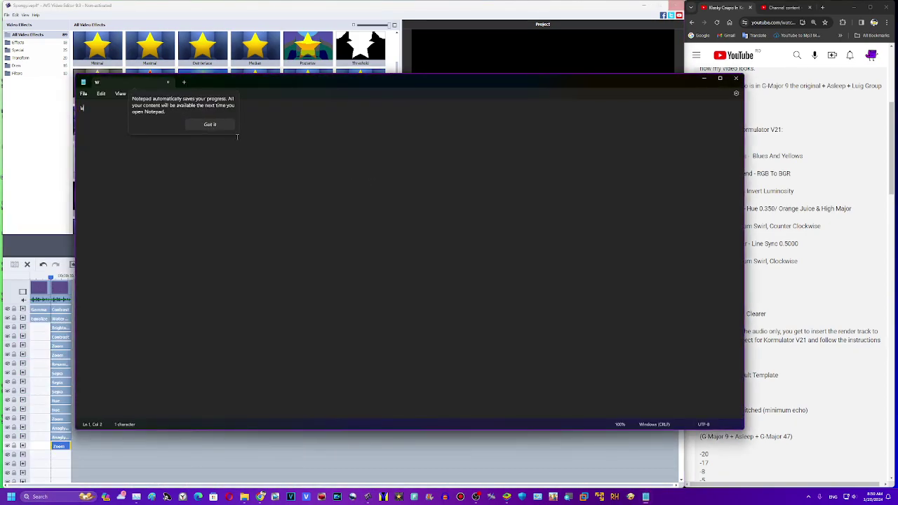
left_click(210, 124)
type("e")
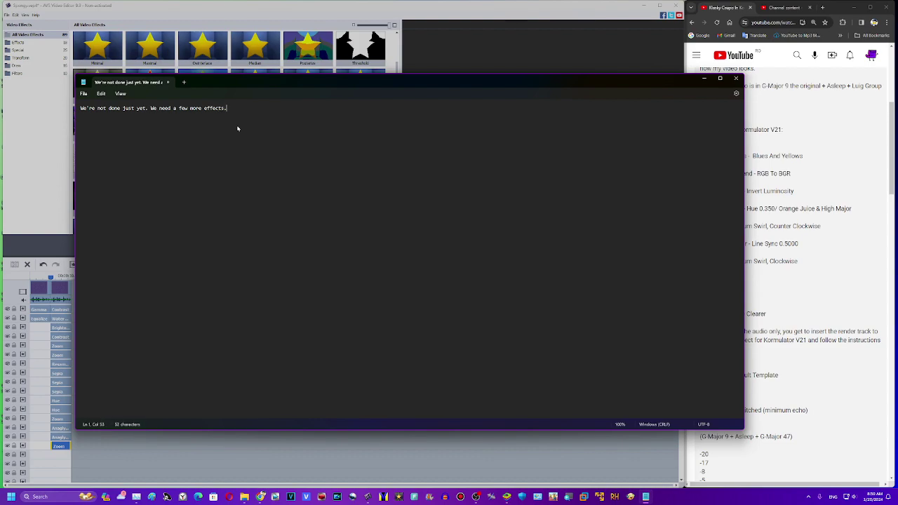
left_click(707, 79)
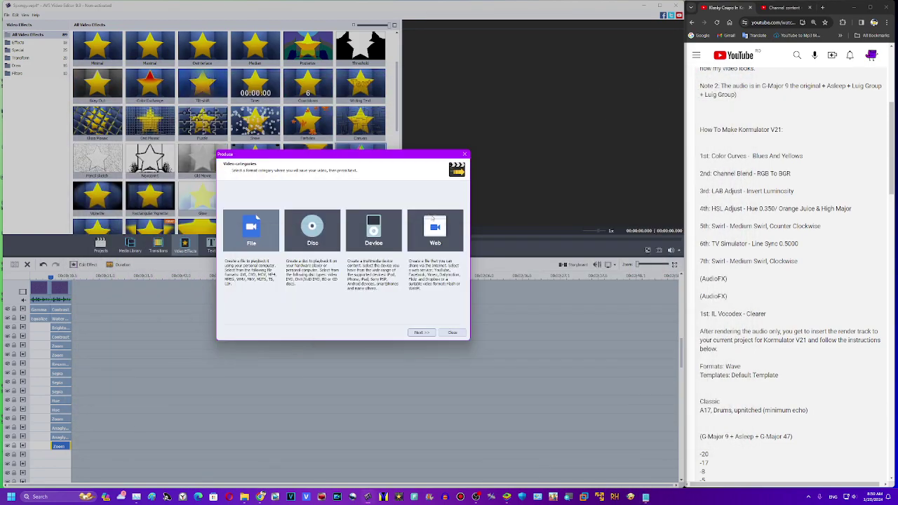
Step: Preview the stacked effects in the Produce wizard, close it without creating a file, and check a frame of the second clip
left_click(419, 333)
left_click(419, 334)
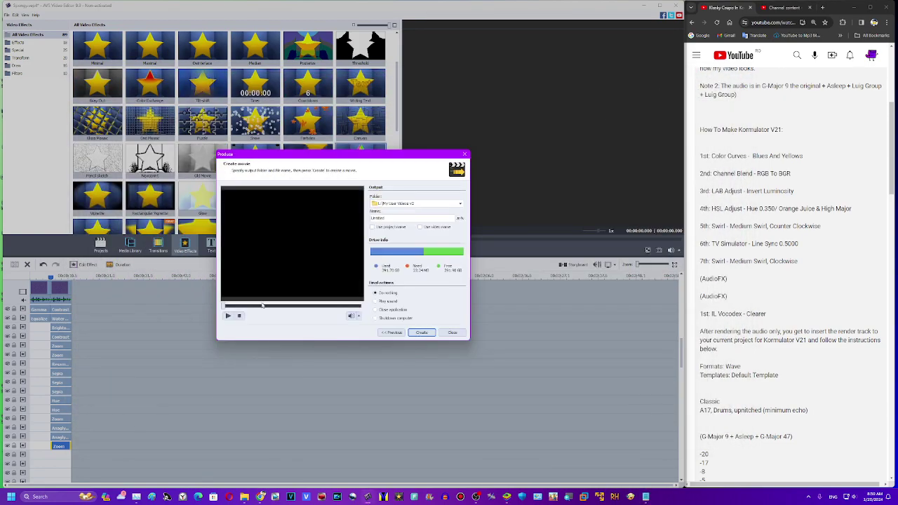
left_click(452, 332)
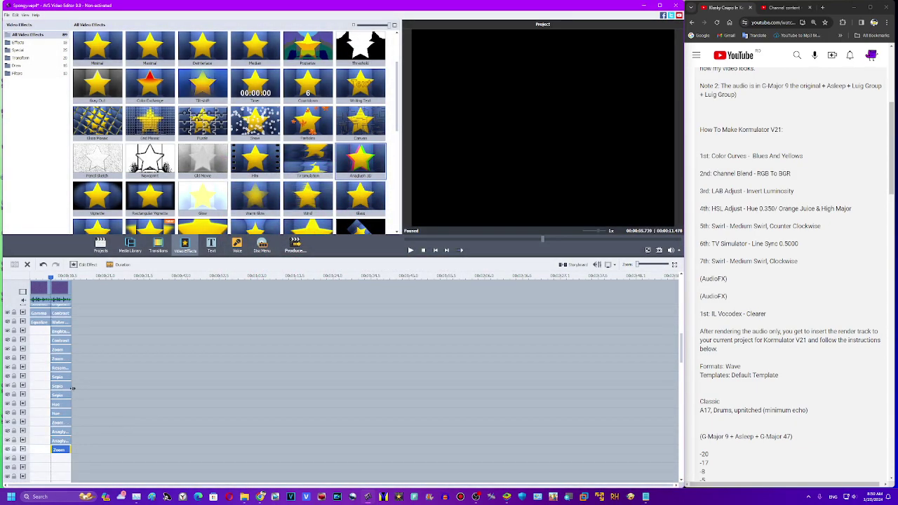
scroll(231, 312, "down", 1)
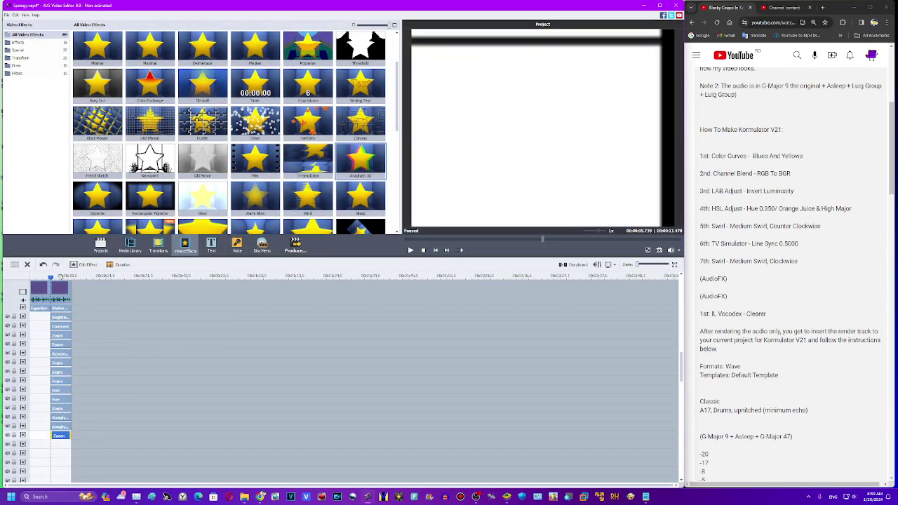
left_click(59, 275)
scroll(120, 376, "up", 2)
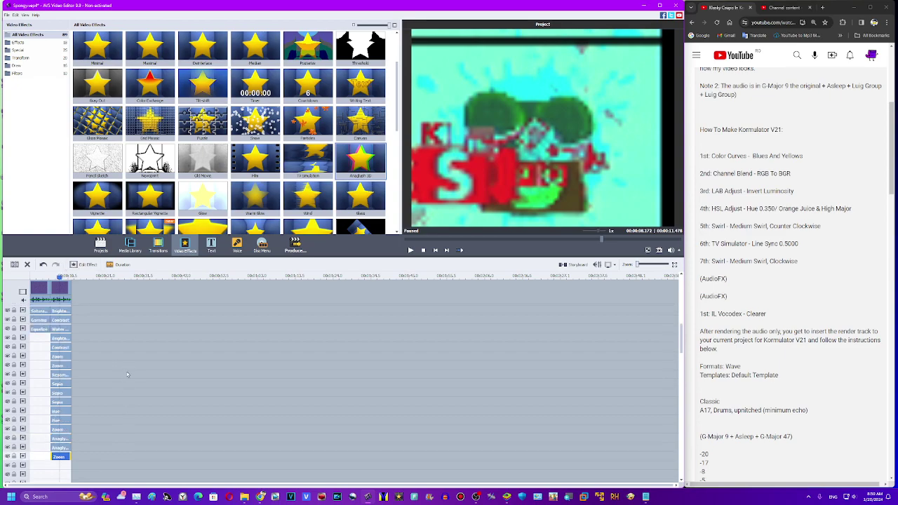
Step: Duplicate the first clip's Hue effect onto the track beneath the second clip's lowest Zoom and set its angle to 180
scroll(92, 383, "down", 1)
scroll(92, 383, "up", 3)
left_click(43, 313)
right_click(44, 313)
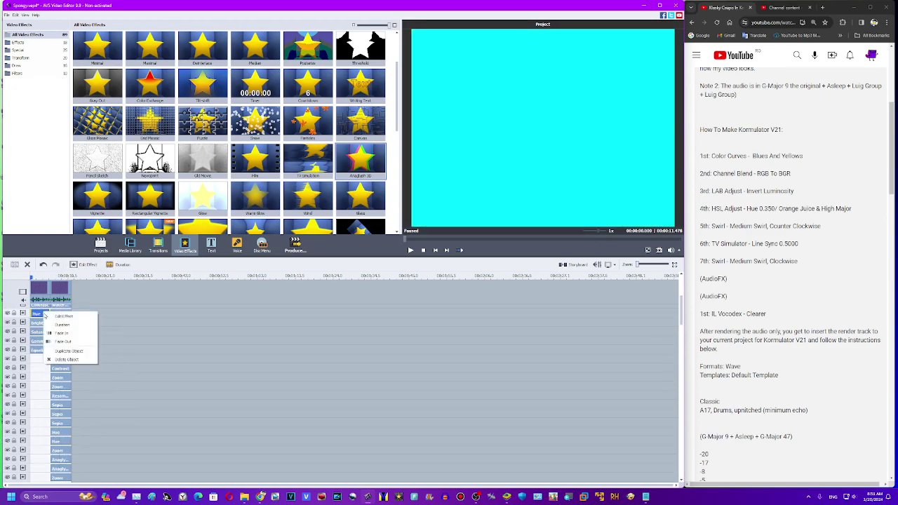
left_click(66, 350)
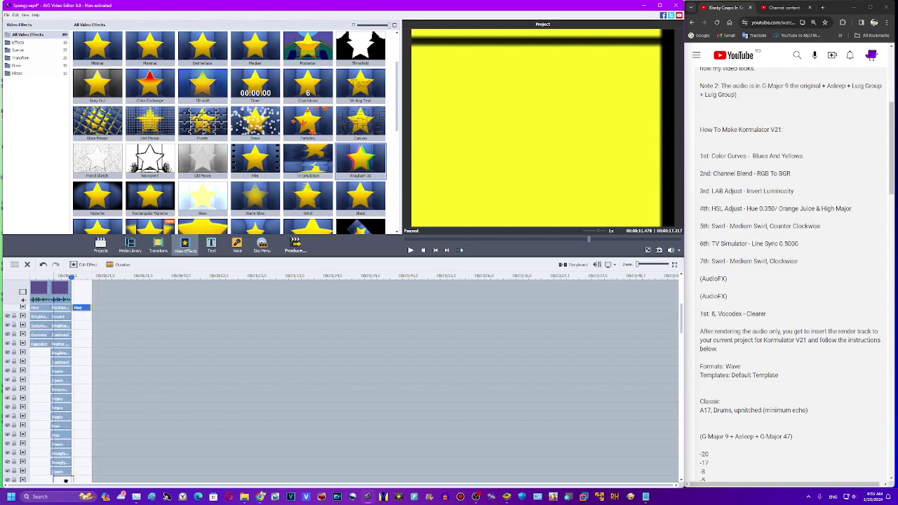
left_click(62, 478)
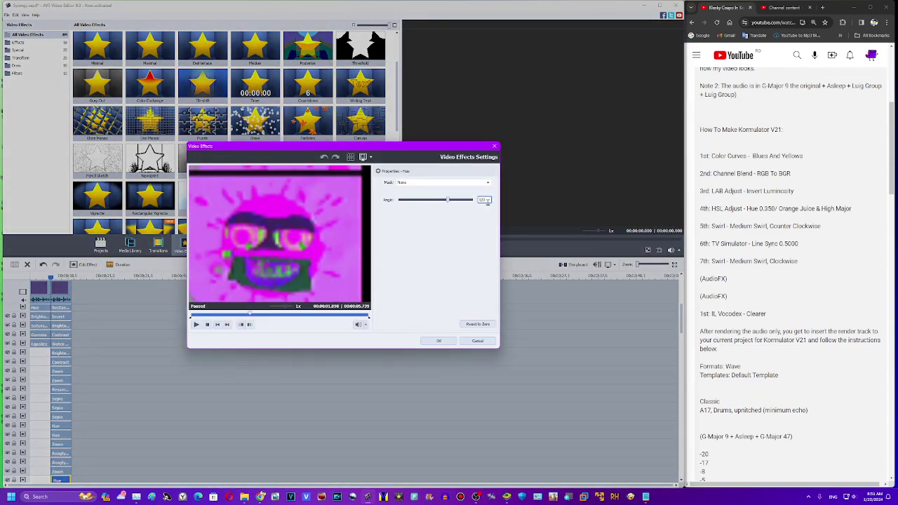
type("180")
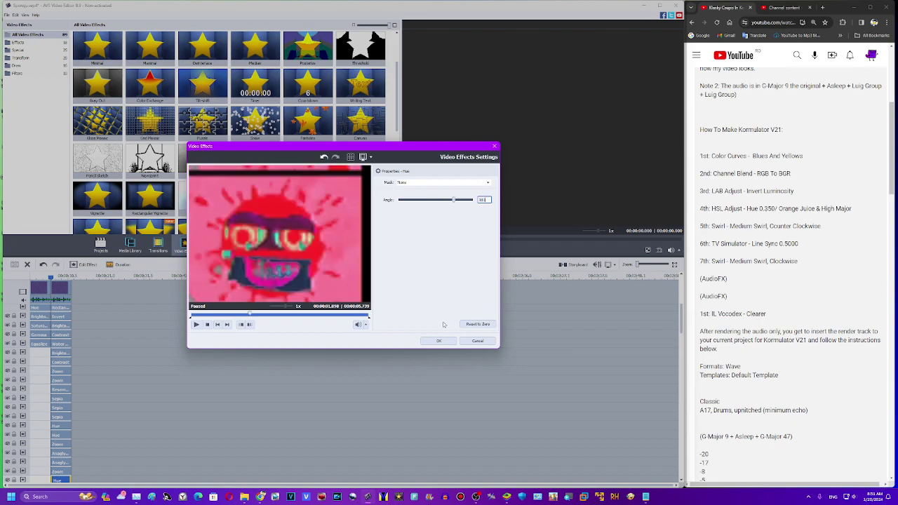
left_click(439, 341)
Step: Duplicate the second clip's Invert effect and place the copy on the track beneath its lowest Hue
scroll(115, 343, "down", 2)
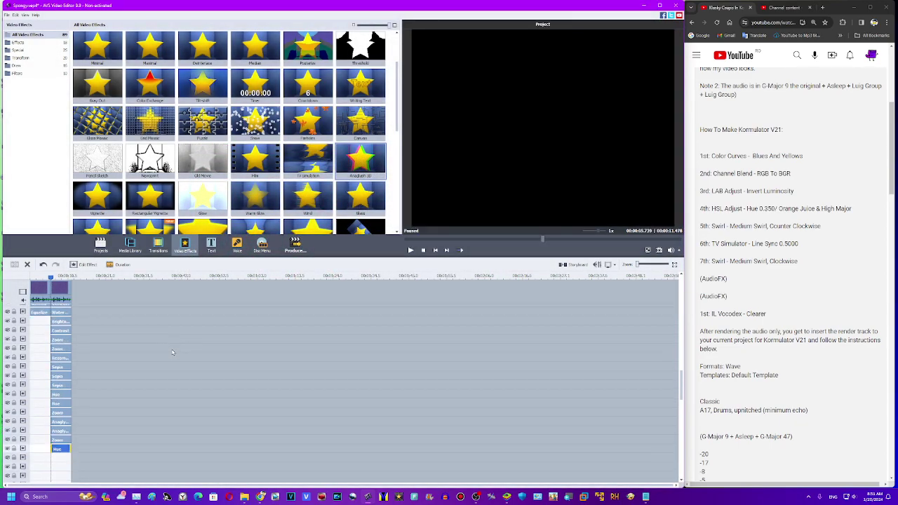
scroll(115, 343, "up", 6)
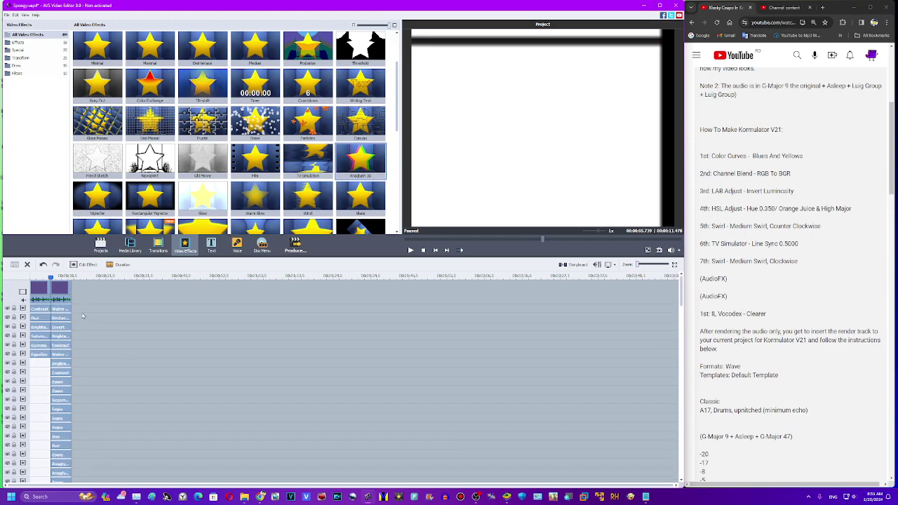
right_click(62, 336)
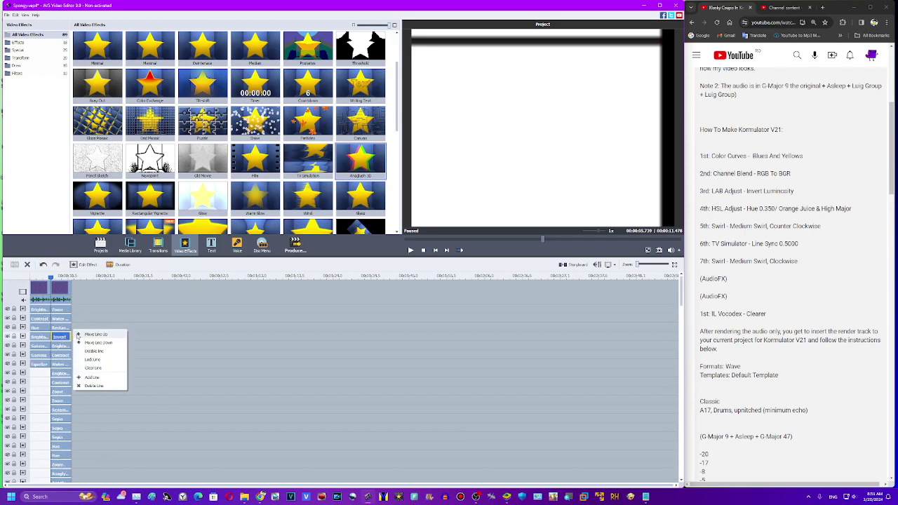
right_click(59, 339)
left_click(82, 379)
left_click_drag(79, 338, 84, 419)
scroll(89, 409, "down", 7)
left_click_drag(87, 356, 71, 457)
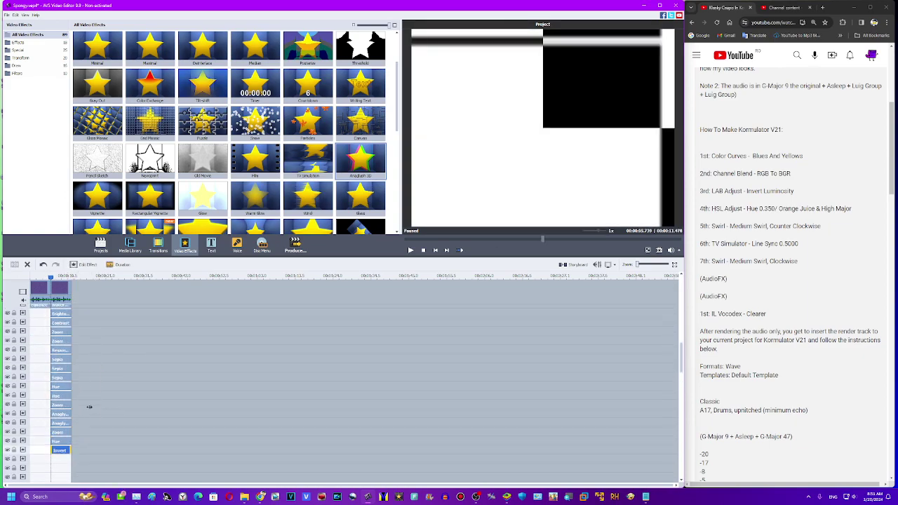
Step: Insert a Colorize effect above the second clip's lowest Hue, set green and blue to 255, and reduce its level
left_click_drag(396, 119, 393, 54)
left_click_drag(217, 65, 65, 452)
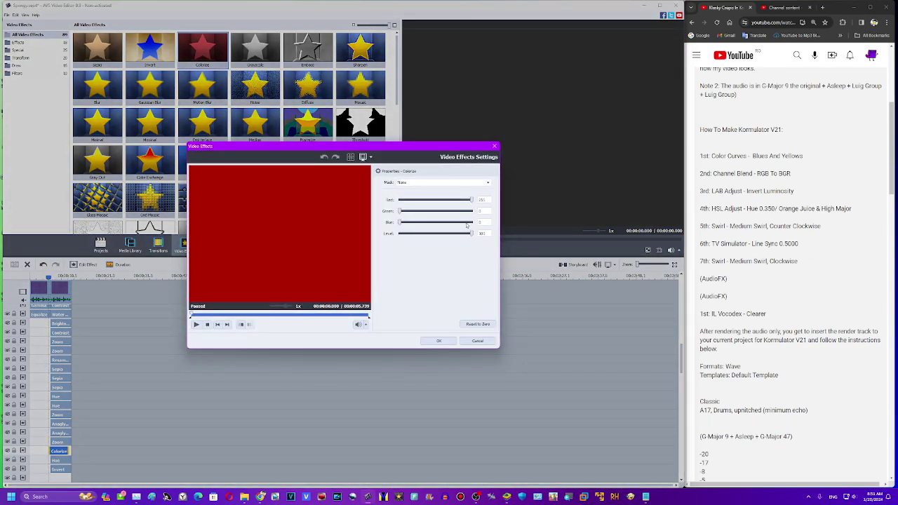
left_click(466, 222)
left_click(470, 211)
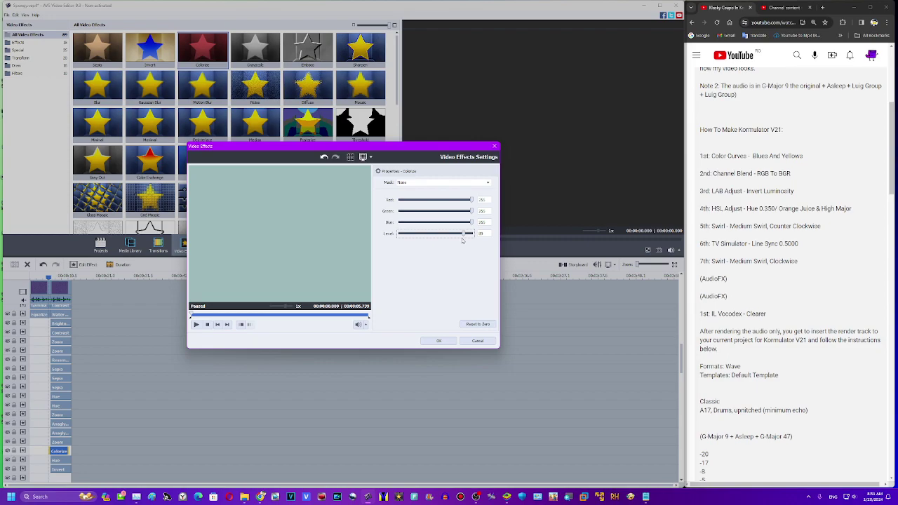
left_click(445, 340)
Step: Check frames of the second clip with Colorize applied, and move that effect past the clip's end to compare without it
left_click(57, 277)
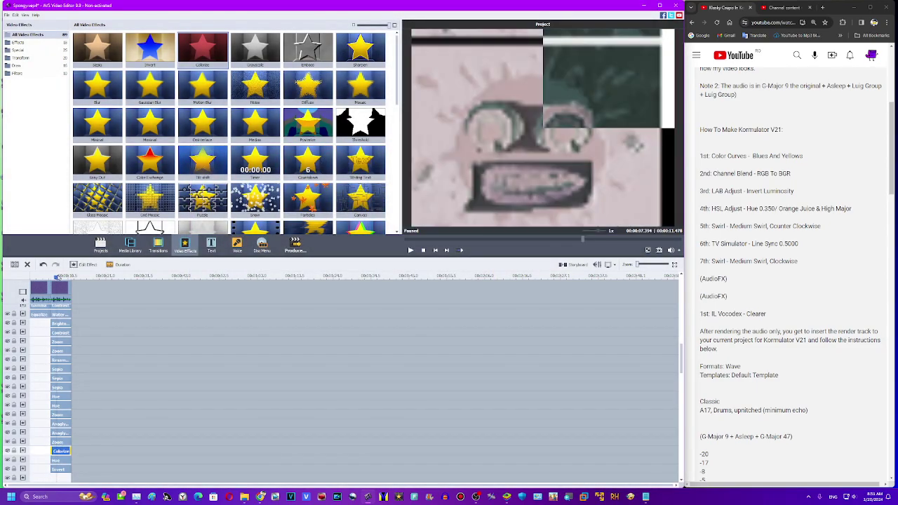
left_click(62, 277)
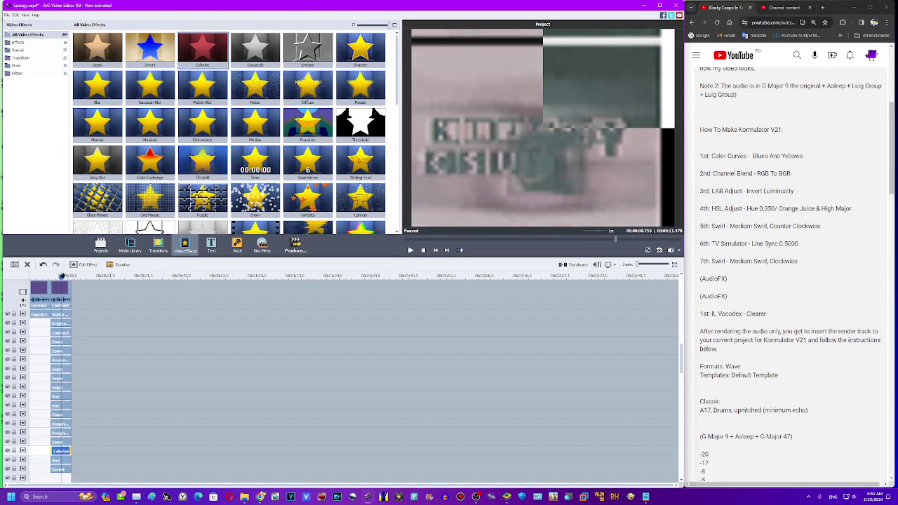
left_click_drag(65, 452, 87, 452)
left_click(56, 277)
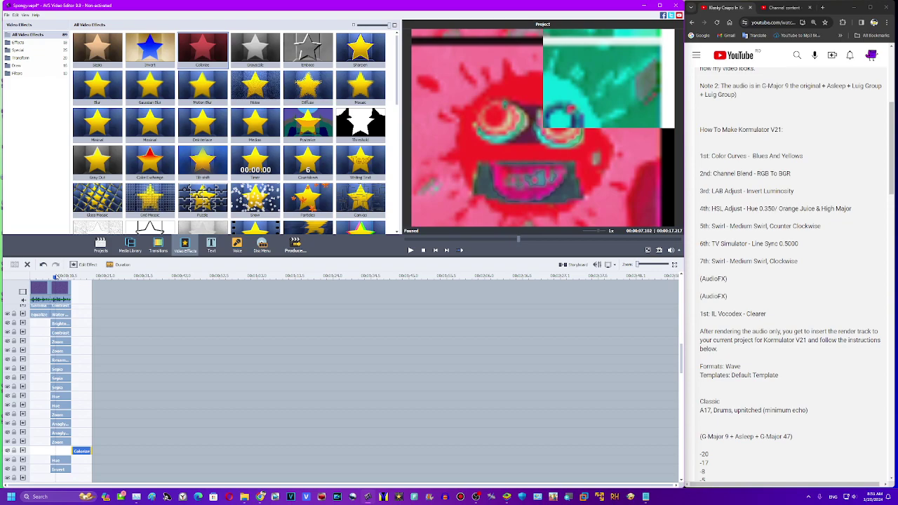
Step: Return the Colorize effect to the track beneath the second clip's lowest Zoom and check the settings of the Invert below it
mouse_move(61, 460)
left_mouse_down()
mouse_move(61, 452)
mouse_move(65, 469)
left_mouse_up()
left_click_drag(65, 452, 65, 461)
left_click_drag(78, 452, 68, 458)
key("ctrl+z")
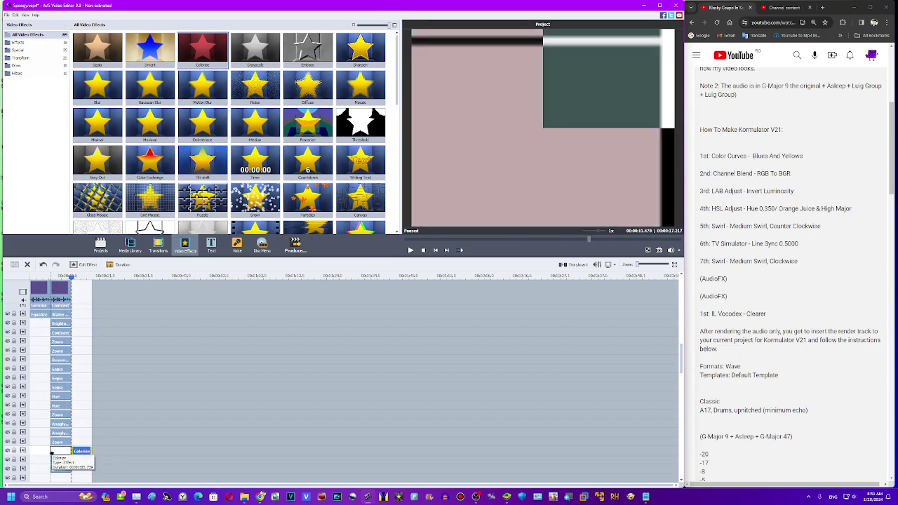
left_click(57, 468)
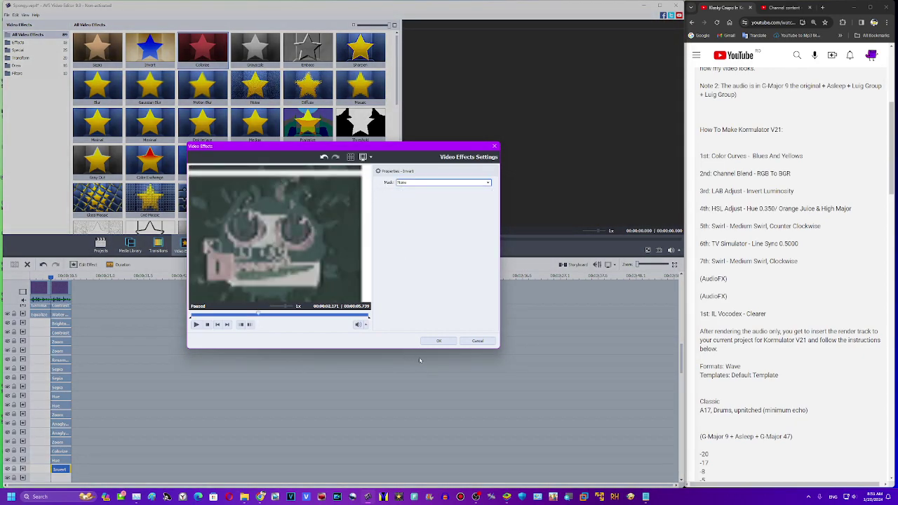
left_click(438, 341)
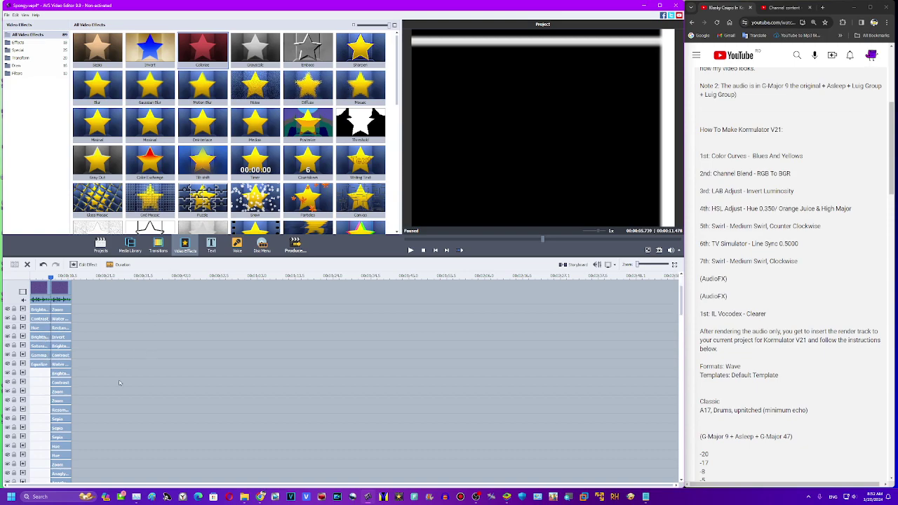
Step: Insert a Tilt-shift effect under the second clip, on the track beneath its lowest Invert
scroll(119, 383, "down", 3)
left_click_drag(681, 335, 659, 424)
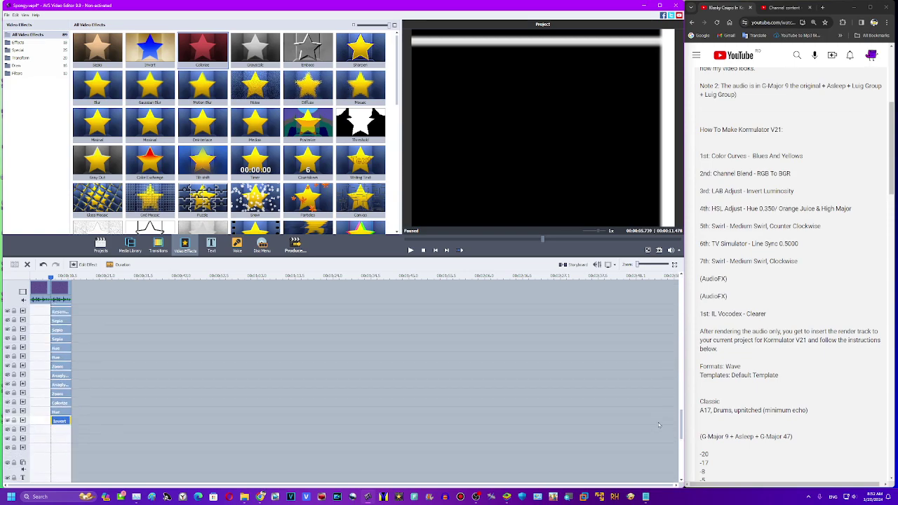
left_click_drag(202, 161, 52, 427)
Step: Add a series of extra empty video effect tracks to the timeline for more stacked effects
right_click(91, 431)
left_click(99, 415)
right_click(98, 413)
left_click(108, 461)
right_click(110, 439)
left_click(119, 425)
right_click(118, 427)
left_click(119, 416)
right_click(118, 423)
left_click(122, 470)
right_click(118, 455)
left_click(121, 444)
right_click(125, 444)
left_click(127, 431)
right_click(129, 430)
left_click(132, 419)
right_click(134, 425)
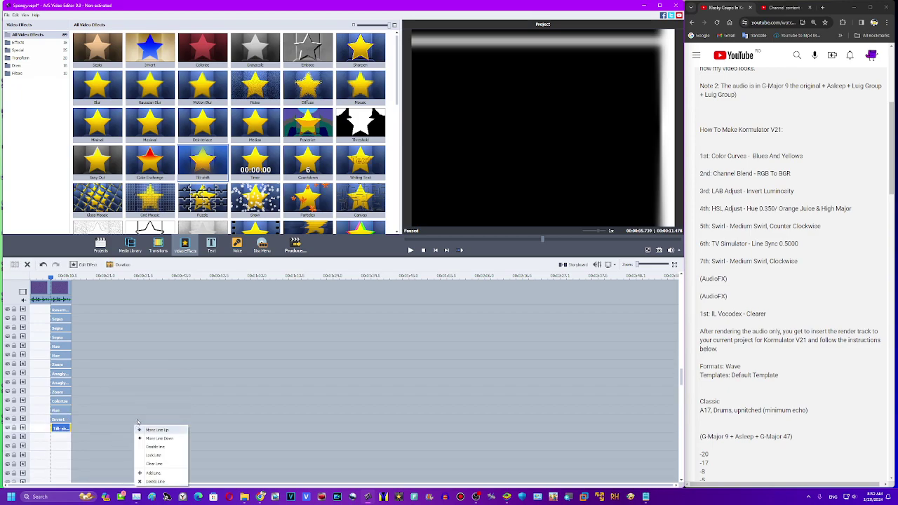
left_click(142, 474)
right_click(117, 427)
left_click(123, 474)
right_click(126, 461)
left_click(131, 449)
Step: Set the second clip's Tilt-shift effect to blur 0, saturation 100 and sharpness 0
left_click(64, 427)
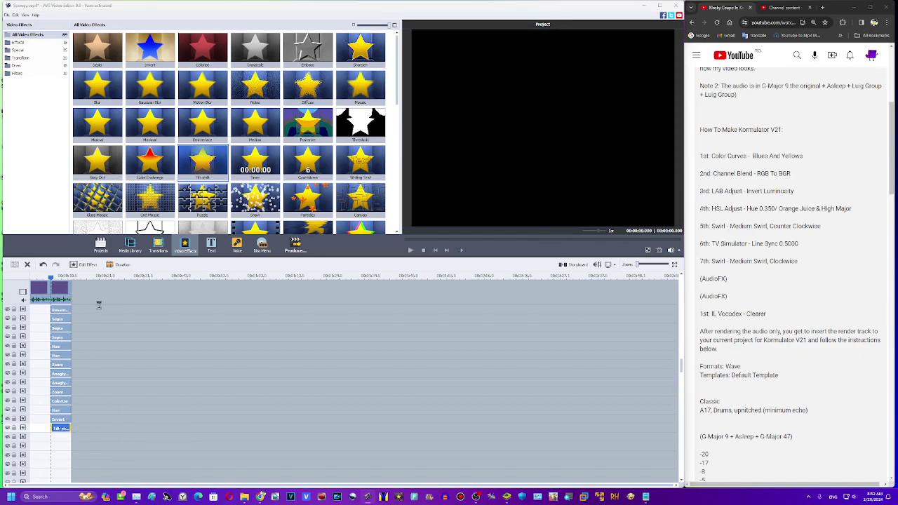
left_click(88, 264)
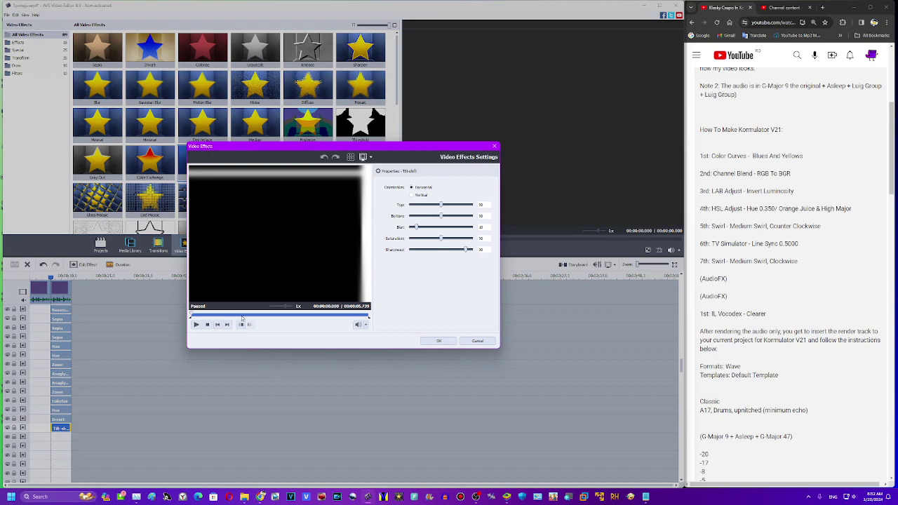
left_click(242, 315)
left_click_drag(441, 239, 410, 227)
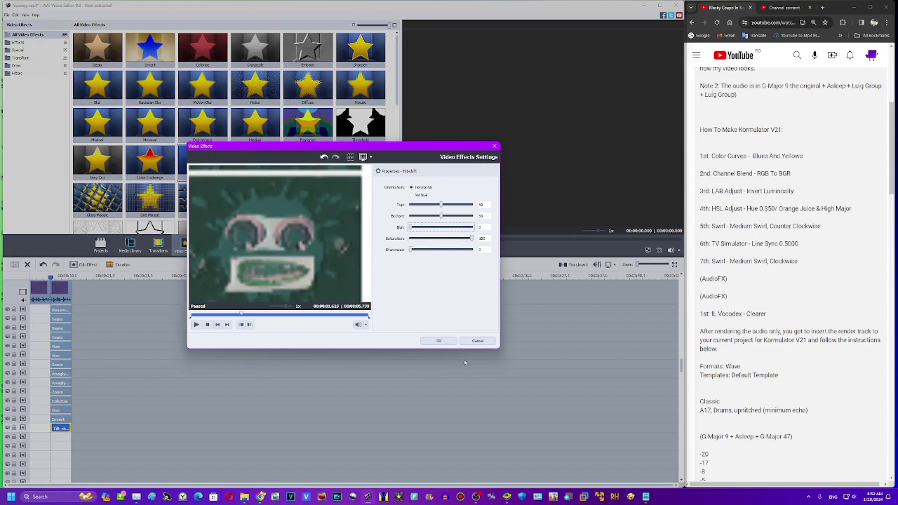
left_click(439, 341)
Step: Duplicate the Tilt-shift effect three times onto the tracks beneath it and set the lowest copy's saturation to 25
right_click(73, 428)
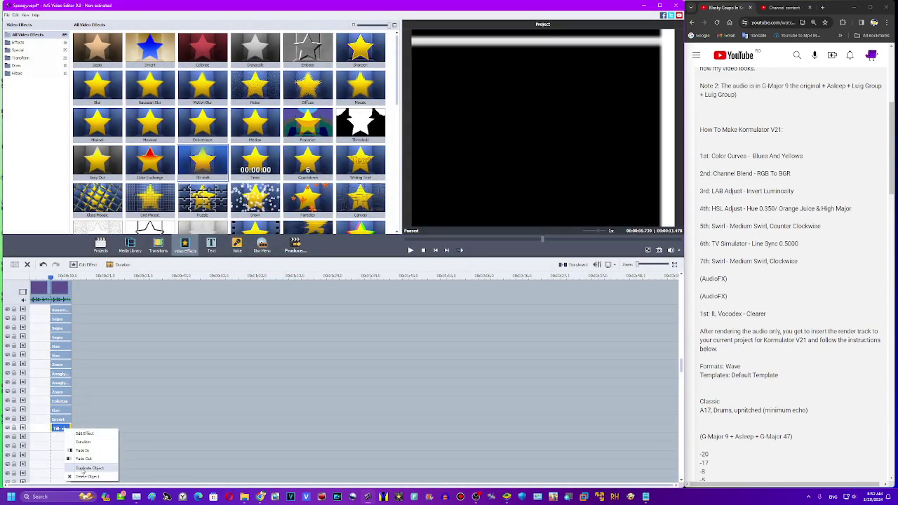
left_click(82, 431)
right_click(80, 430)
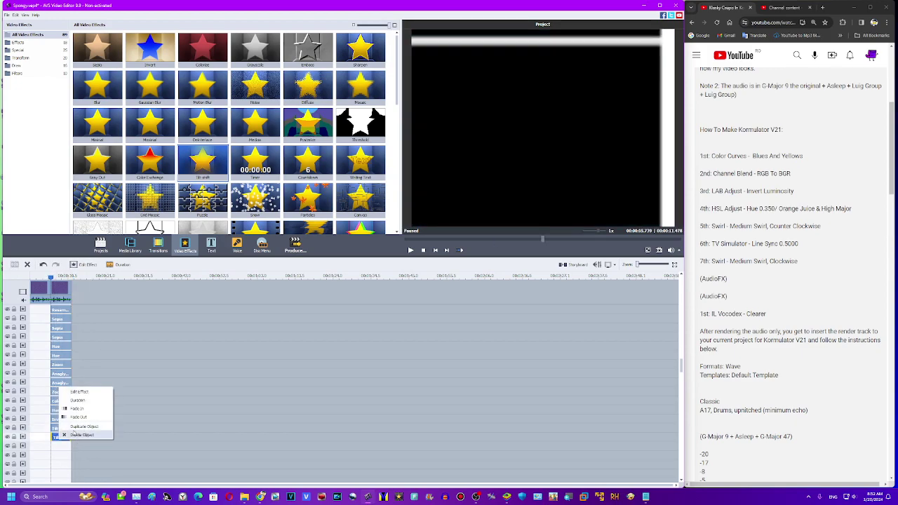
left_click(80, 436)
right_click(79, 436)
left_click(75, 443)
left_click_drag(75, 445, 50, 454)
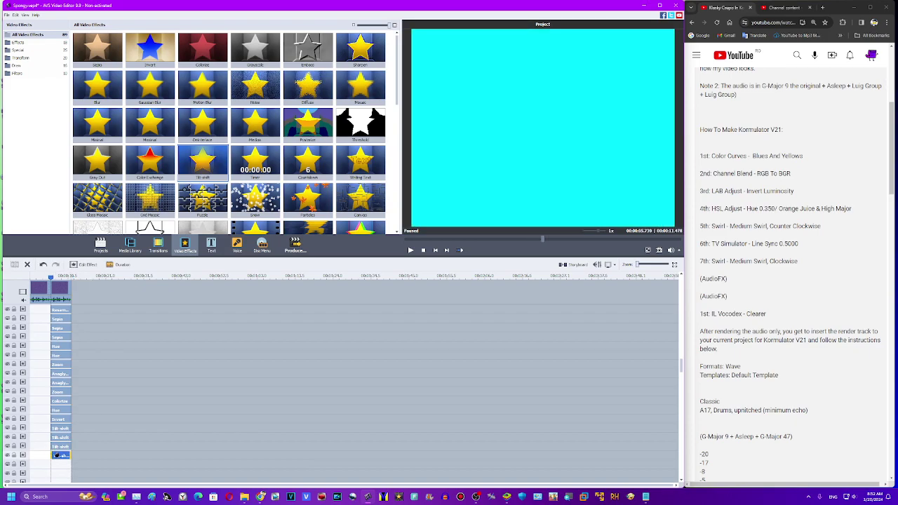
double_click(50, 455)
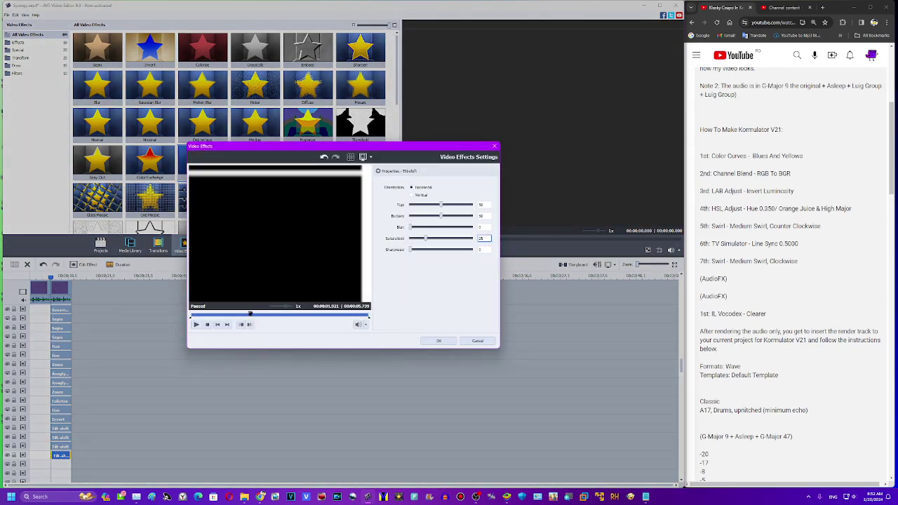
left_click(438, 341)
Step: Duplicate the first clip's Gamma effect onto the track beneath the second clip's lowest Tilt-shift and reduce its level
scroll(95, 346, "up", 8)
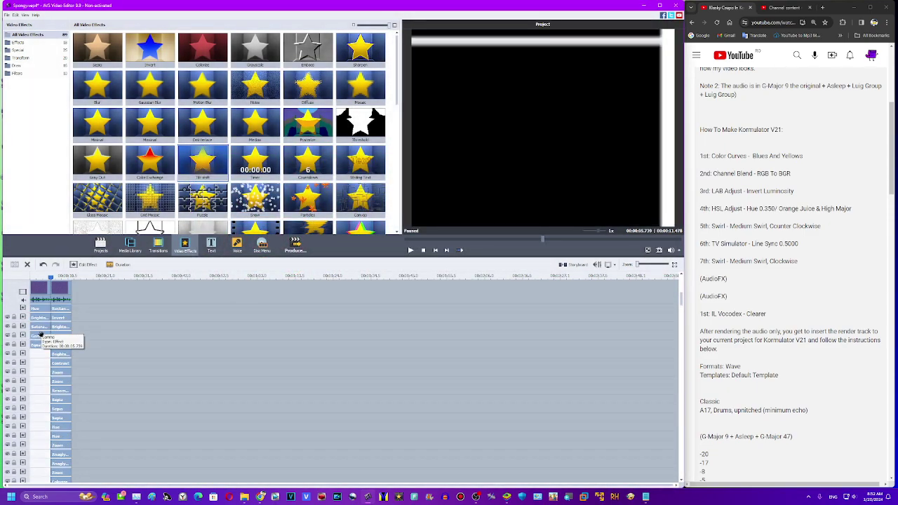
right_click(41, 335)
left_click(64, 377)
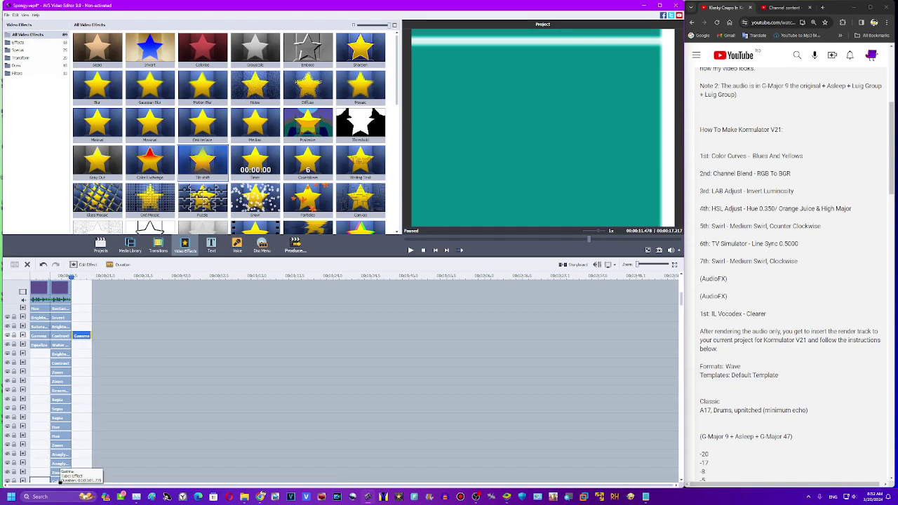
scroll(59, 456, "down", 5)
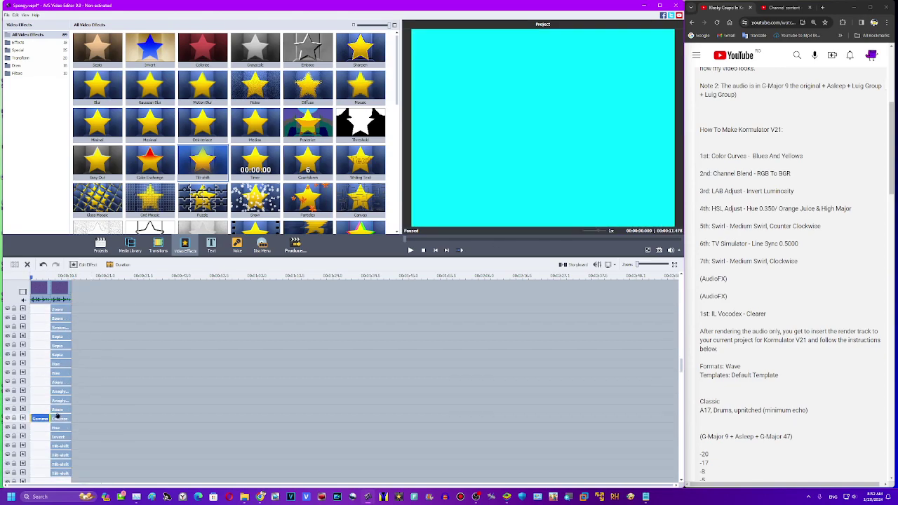
scroll(57, 417, "down", 3)
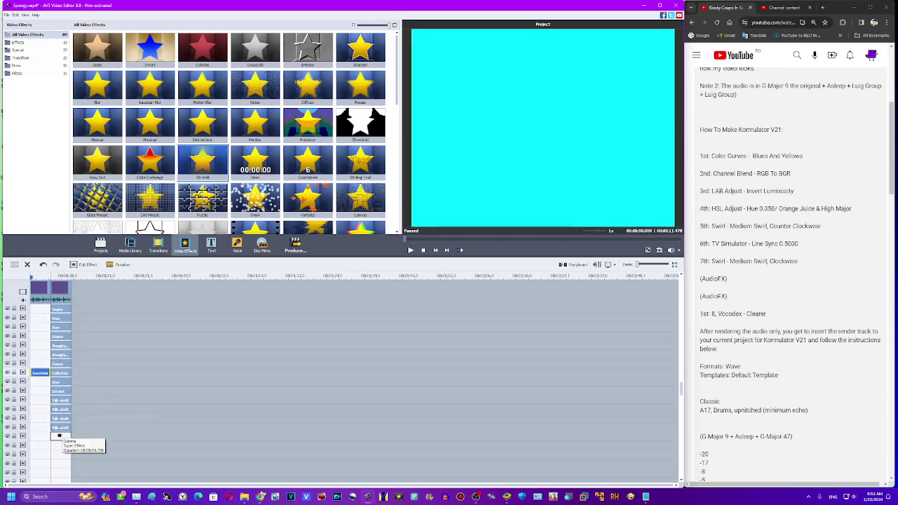
left_click(59, 436)
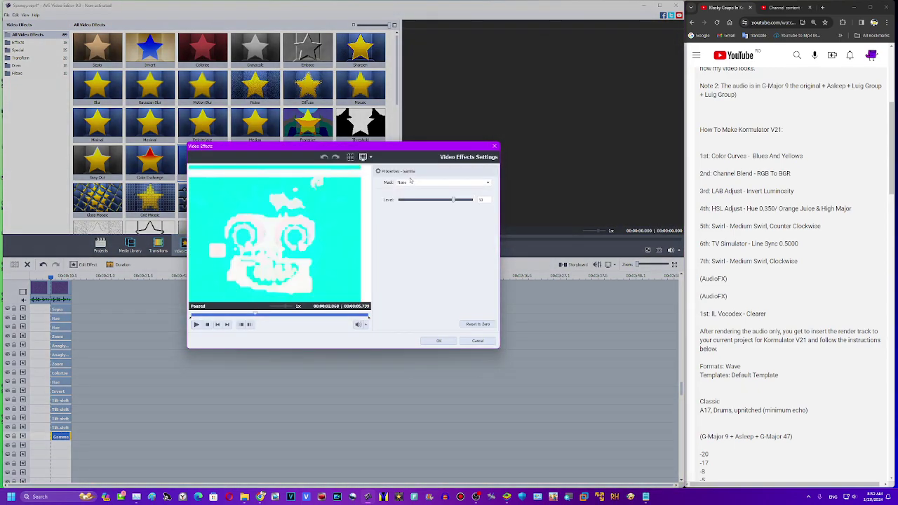
left_click(422, 201)
left_click_drag(423, 201, 422, 201)
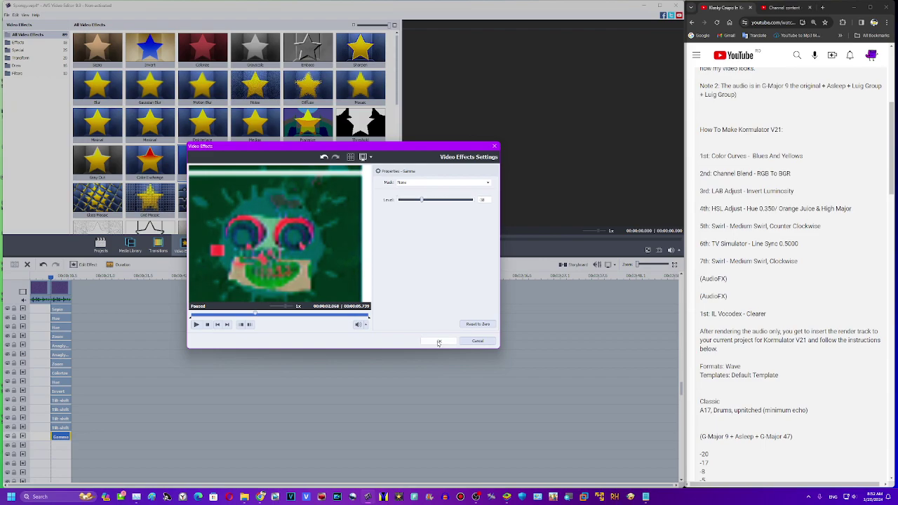
left_click(439, 340)
Step: Duplicate the second clip's lowest Hue effect onto the track beneath Gamma and set its angle to 129
right_click(64, 387)
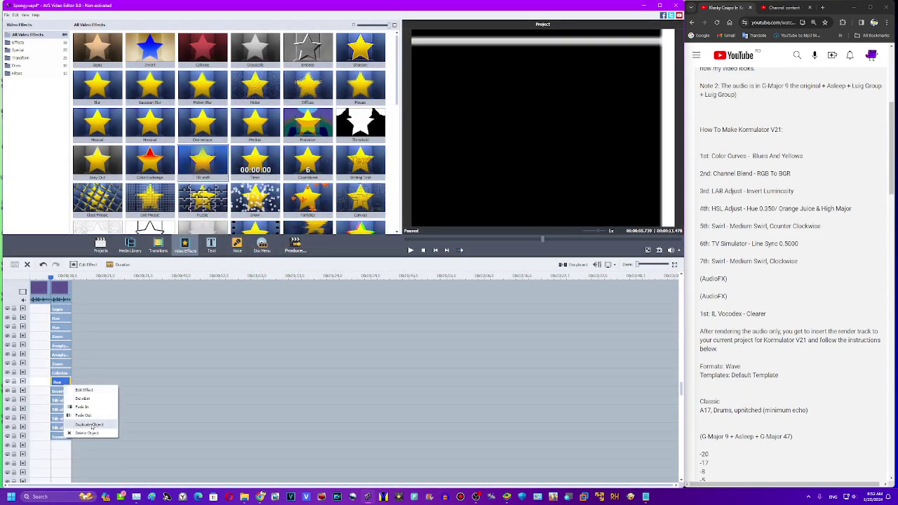
left_click(90, 427)
left_click_drag(79, 383, 67, 442)
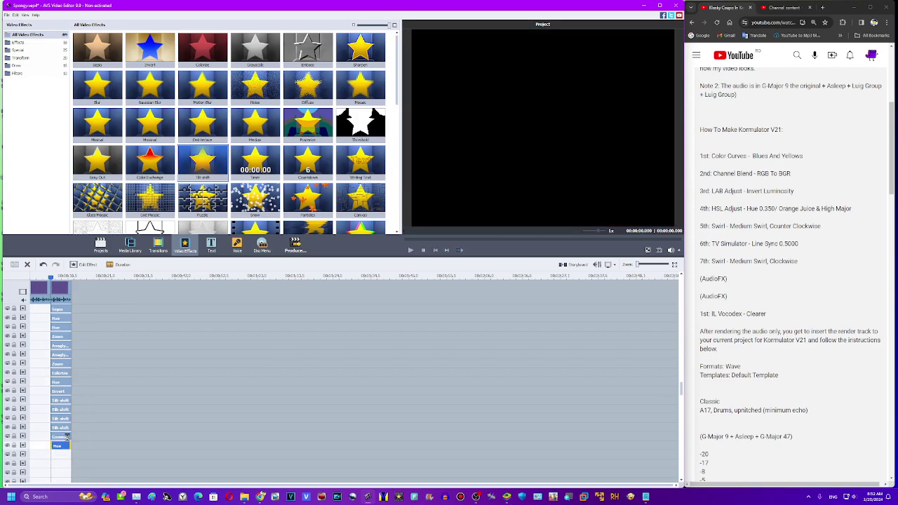
double_click(63, 445)
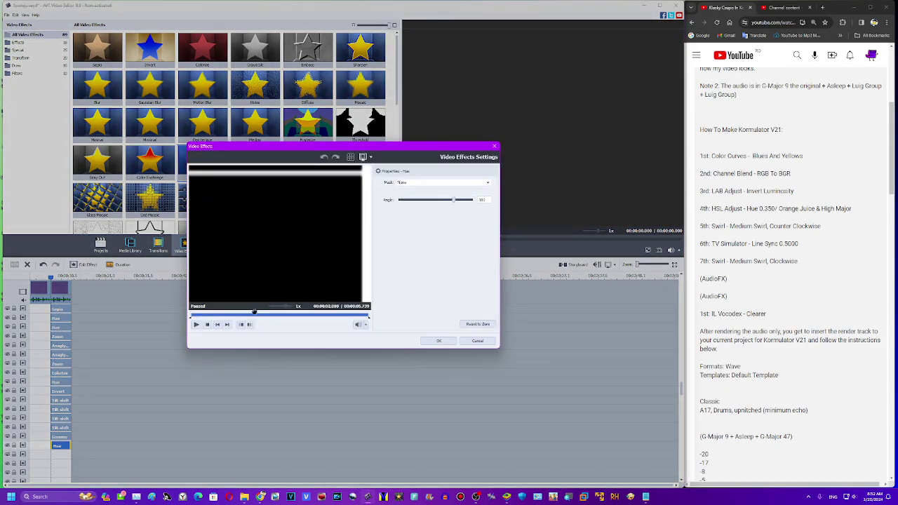
left_click(256, 314)
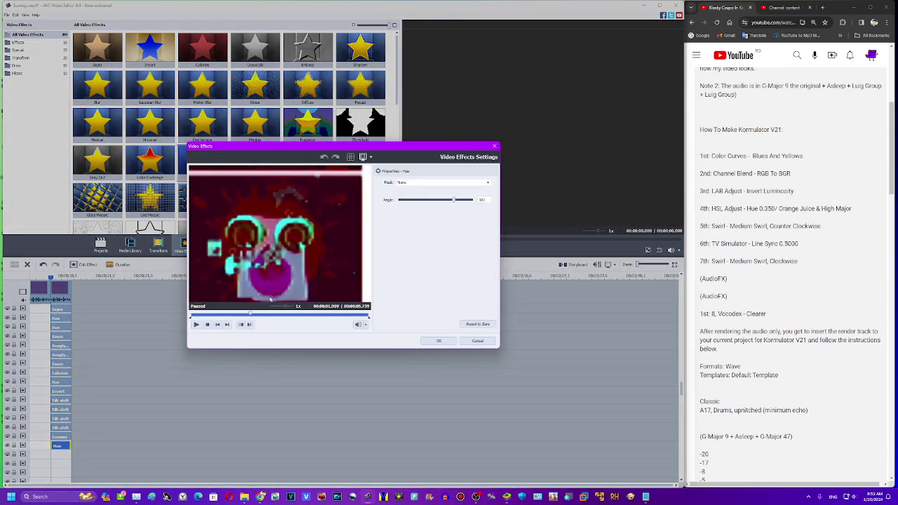
left_click_drag(454, 199, 450, 202)
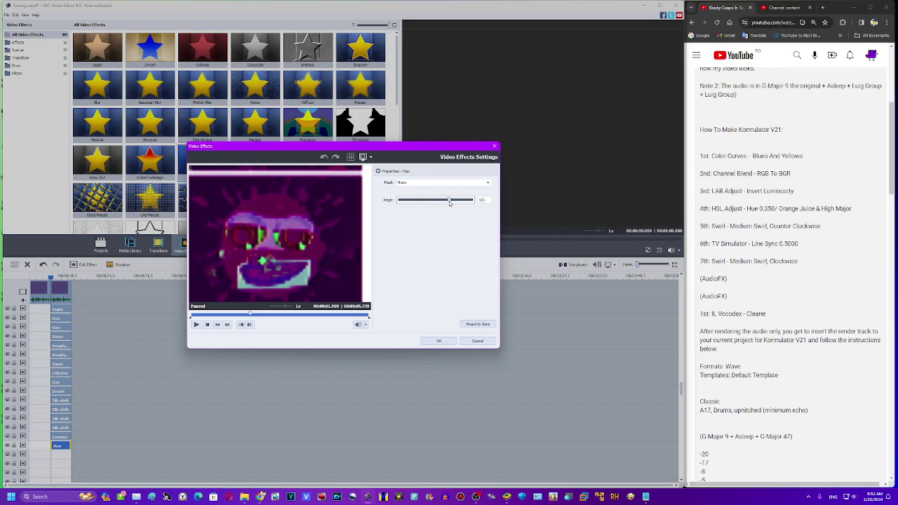
type("129")
left_click(435, 340)
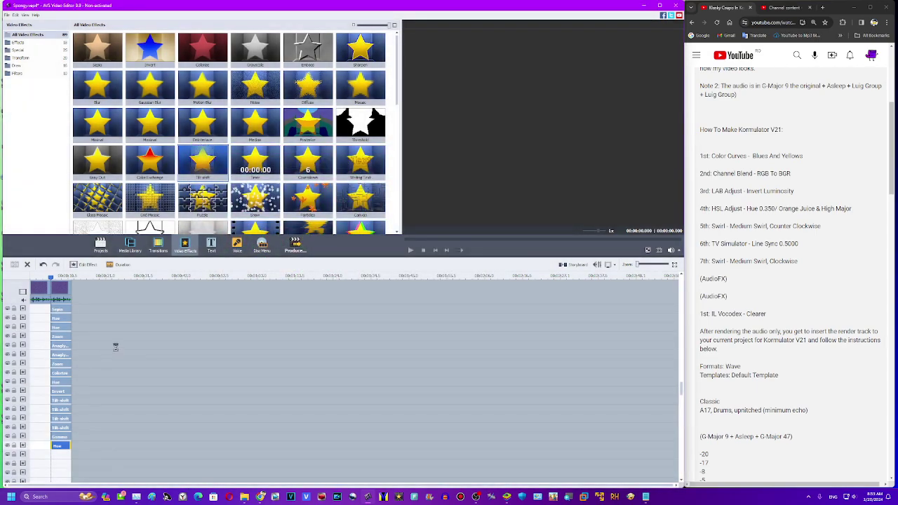
Step: Change the solid brush color of the second clip's Rectangle effect to yellow
scroll(82, 336, "up", 3)
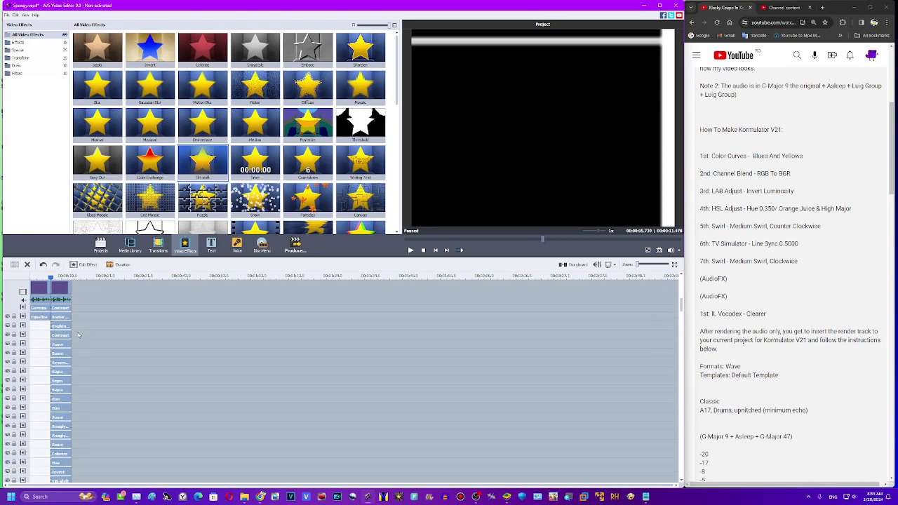
left_click(61, 348)
scroll(65, 325, "up", 1)
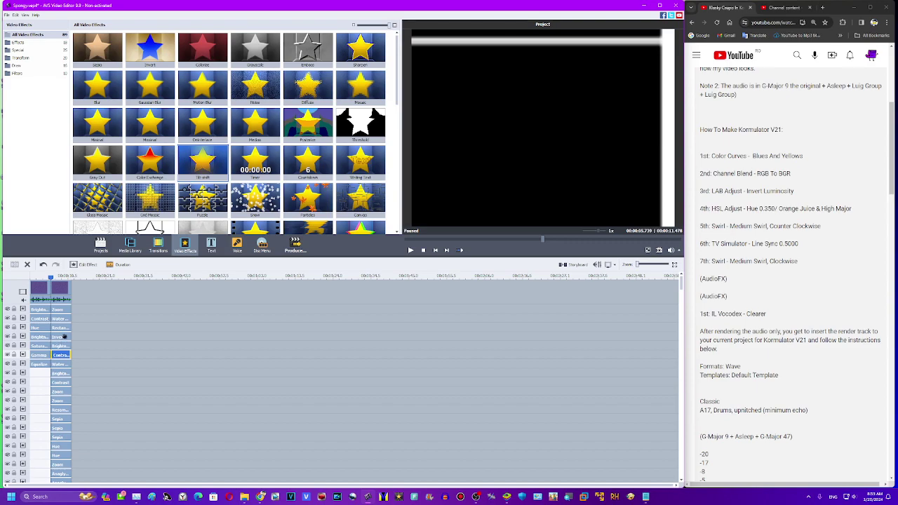
left_click(62, 327)
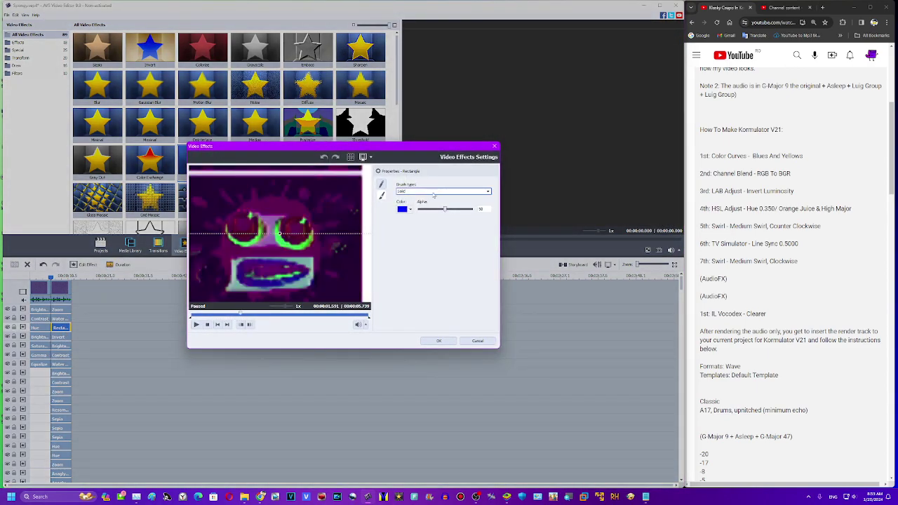
left_click(410, 209)
left_click(414, 243)
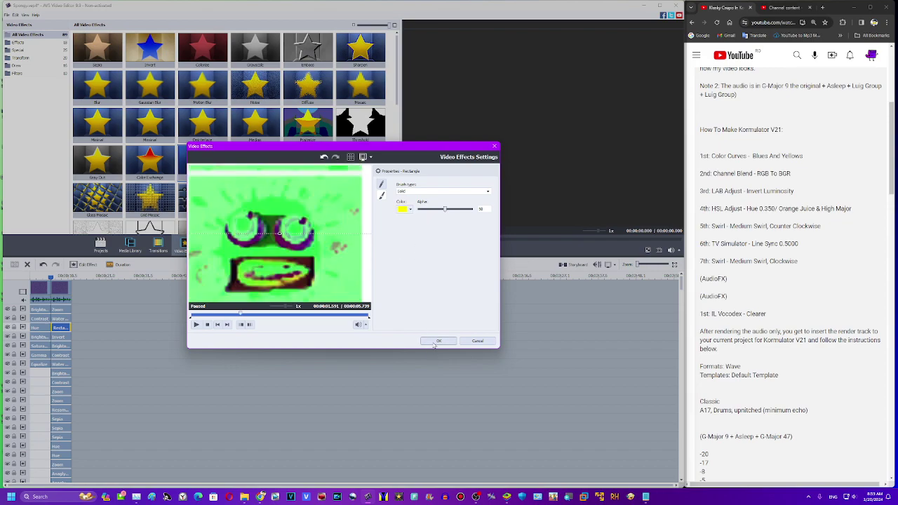
left_click(435, 344)
Step: Replay the YouTube reference video up to 0:02 and compare it with a frame of the second clip
scroll(769, 245, "up", 5)
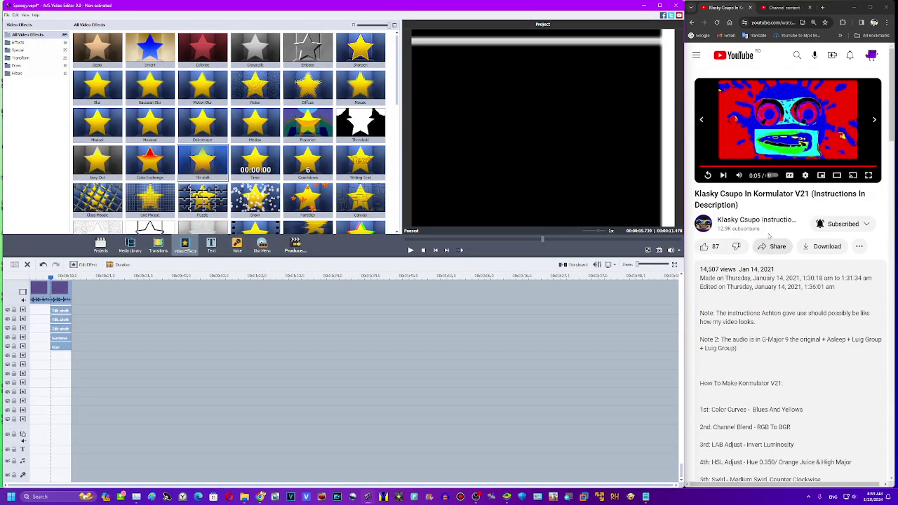
left_click(707, 175)
left_click(708, 176)
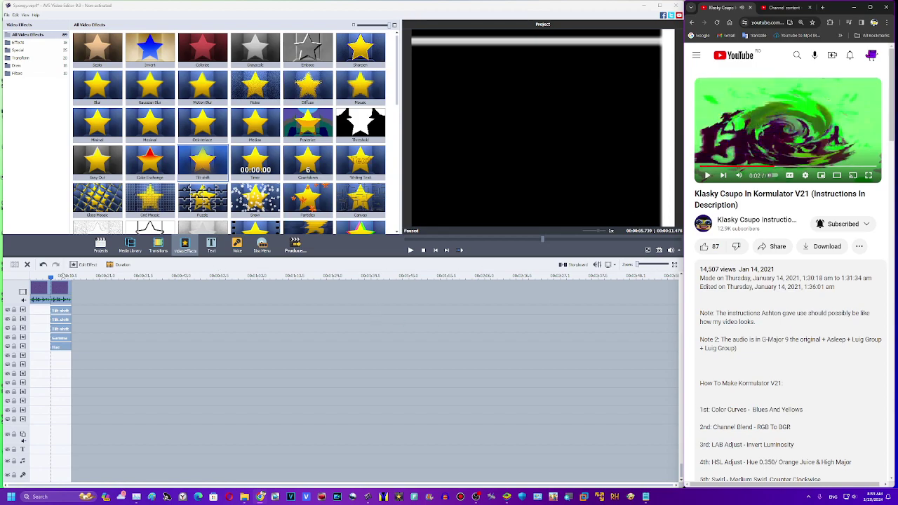
left_click(59, 277)
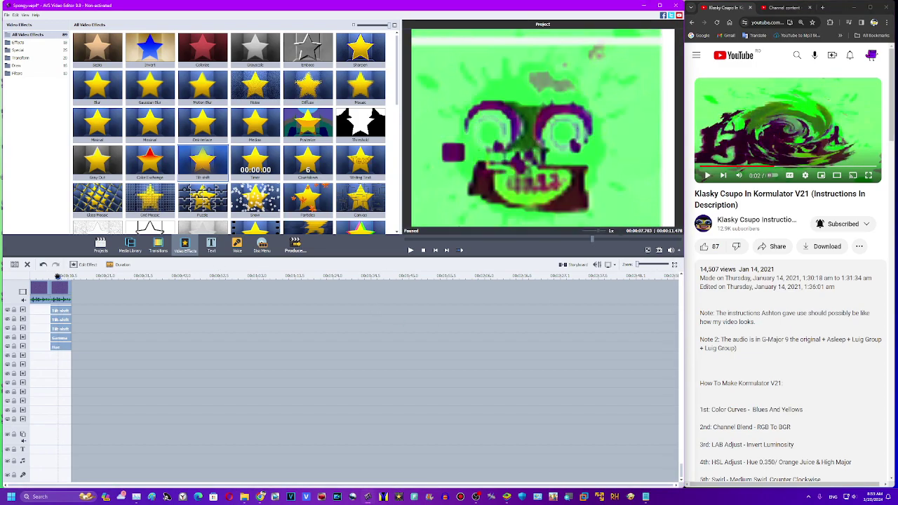
Step: Set the angle of the second clip's lowest Hue effect to 124, checking the color on several frames
left_click(59, 347)
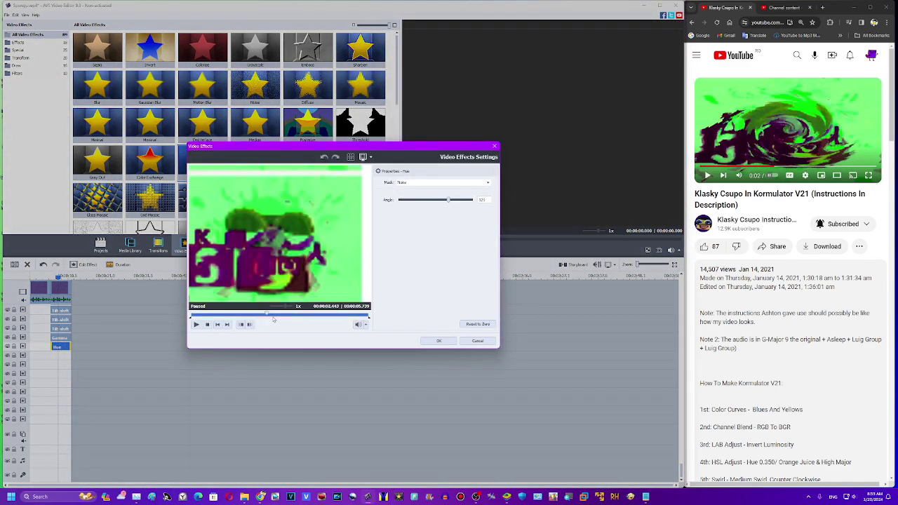
left_click(274, 316)
left_click(269, 315)
left_click_drag(453, 201, 447, 200)
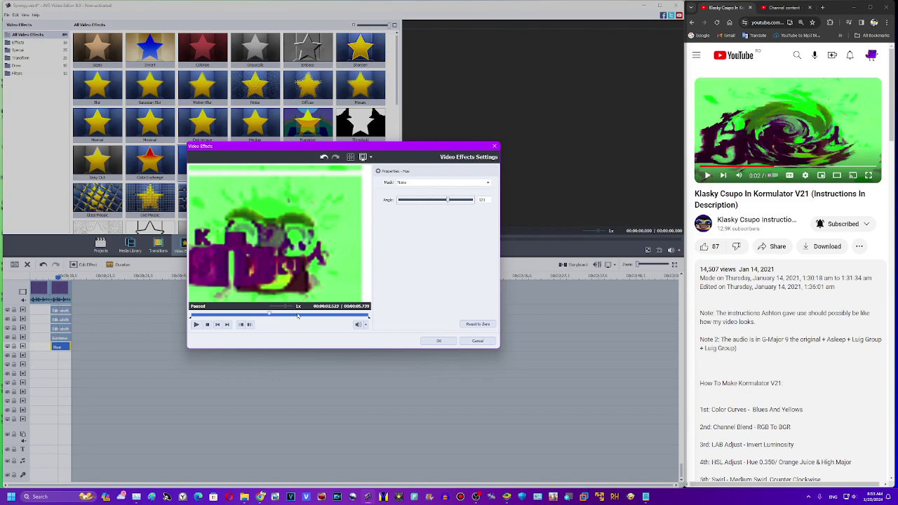
left_click(265, 314)
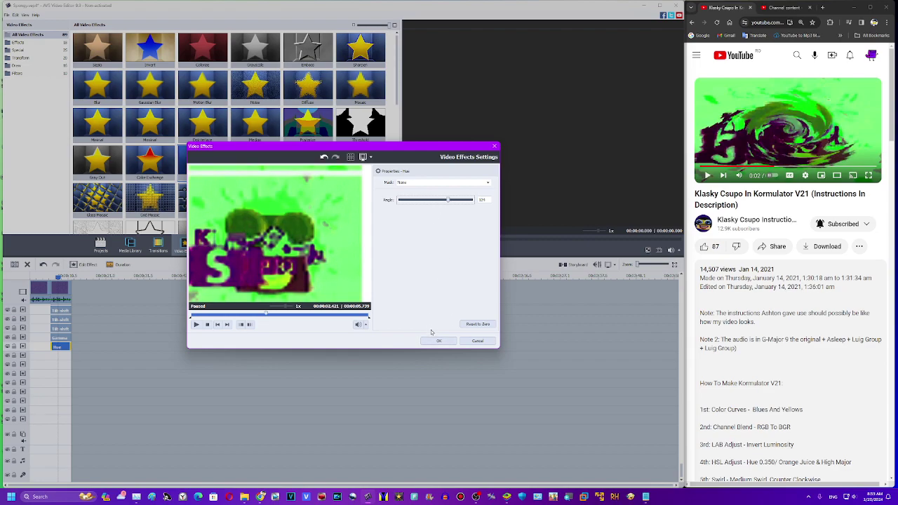
left_click(436, 341)
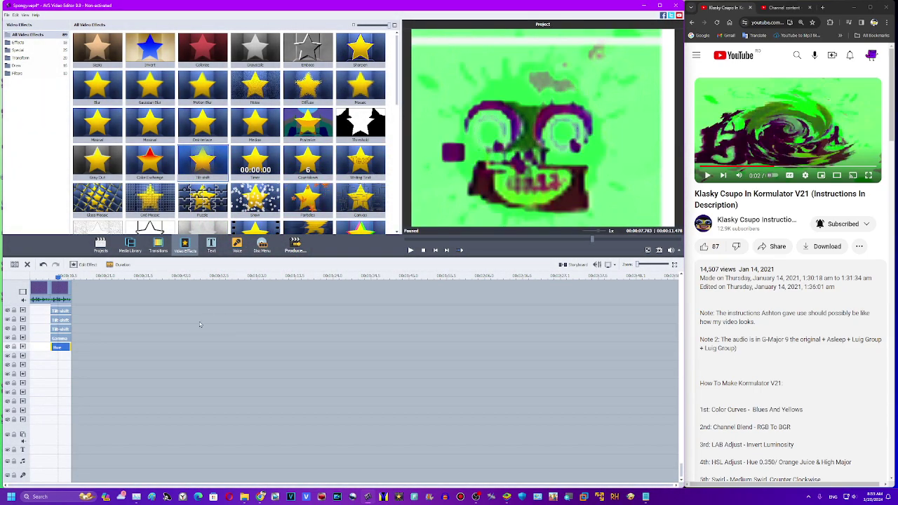
Step: Add a Border effect on the track beneath the second clip's lowest Hue effect
scroll(396, 119, "down", 10)
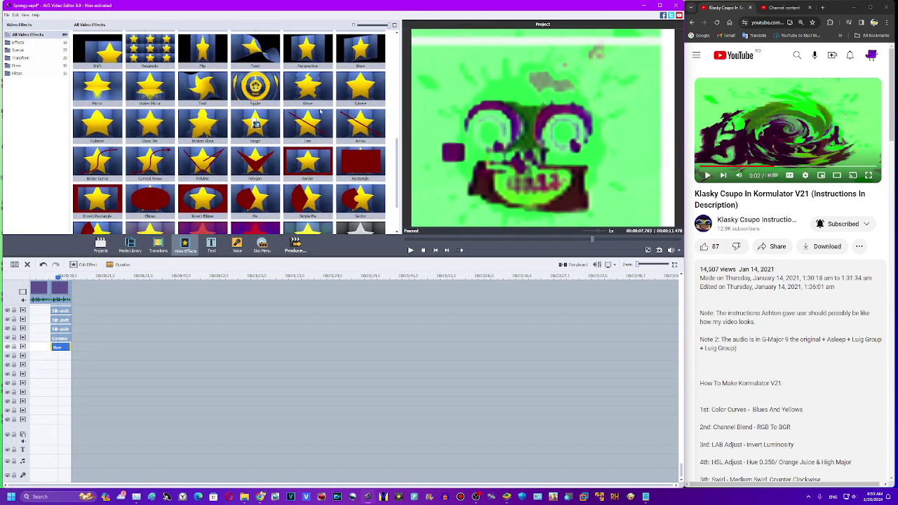
scroll(231, 133, "up", 2)
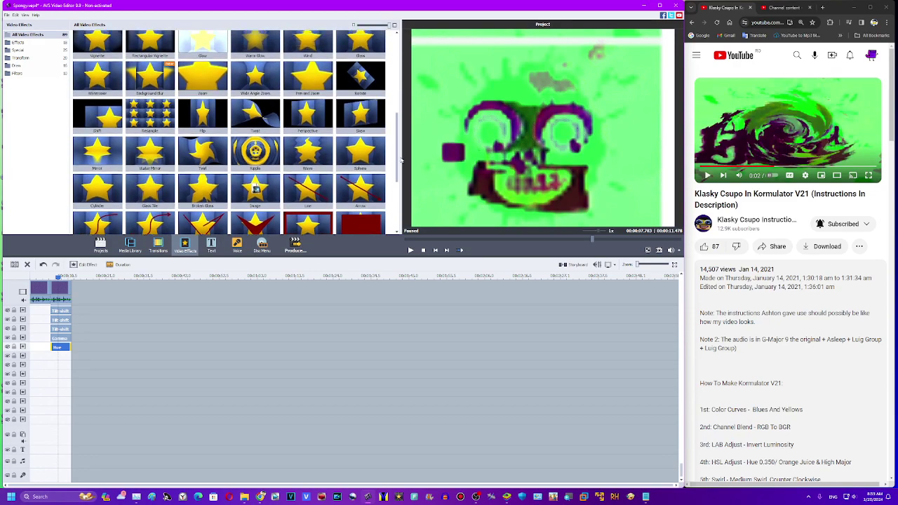
left_click(202, 128)
left_click_drag(203, 129, 212, 146)
left_click_drag(397, 156, 397, 182)
left_click_drag(308, 161, 68, 356)
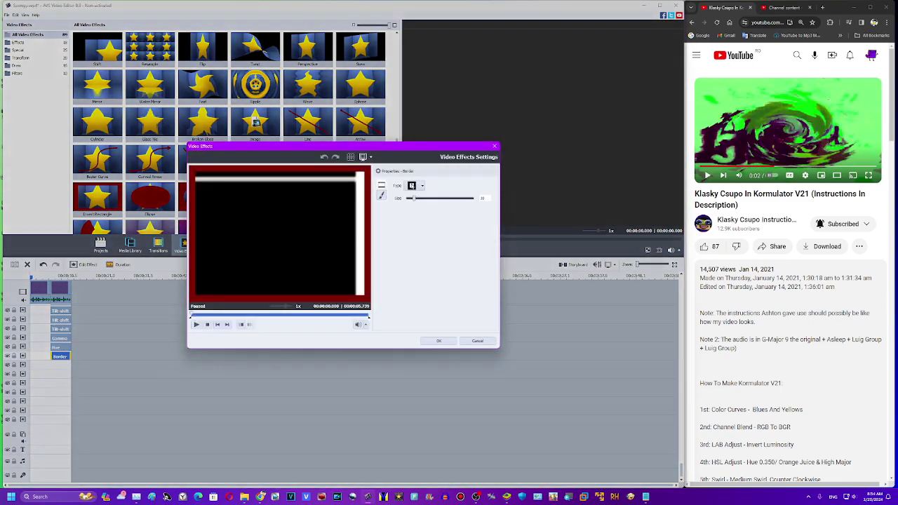
Step: Limit the new Border effect to the left and right sides, widen it, and make its brush color black
left_click(415, 186)
left_click(432, 209)
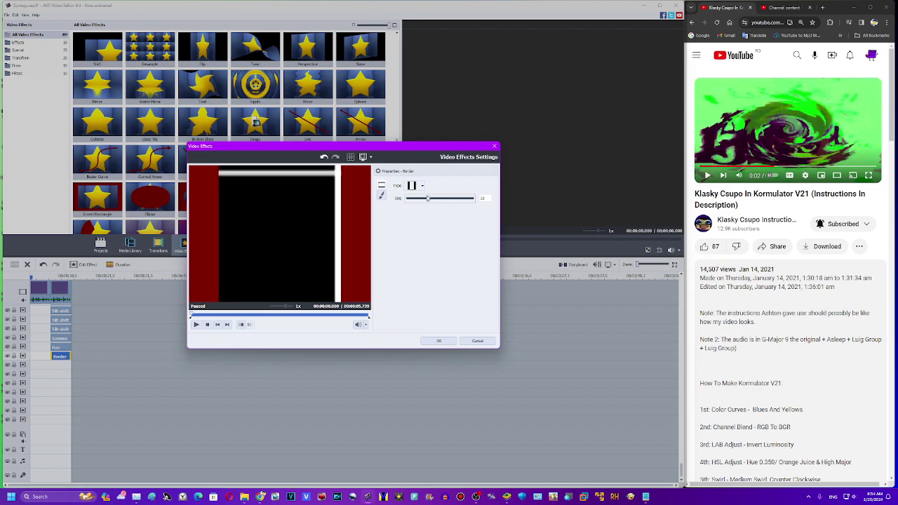
left_click(382, 196)
left_click(410, 209)
left_click(407, 218)
left_click(438, 341)
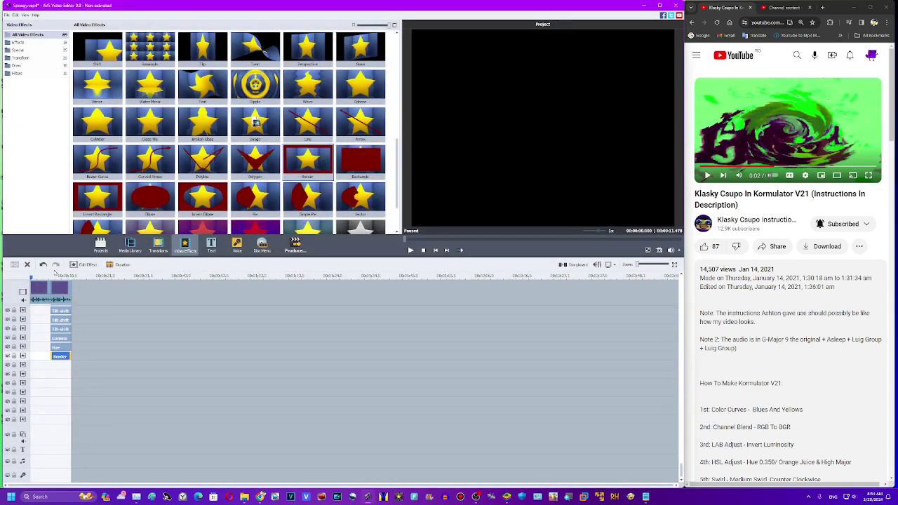
Step: Add a Twirl effect on the track beneath the second clip's Border and lower its degree
left_click_drag(203, 84, 56, 364)
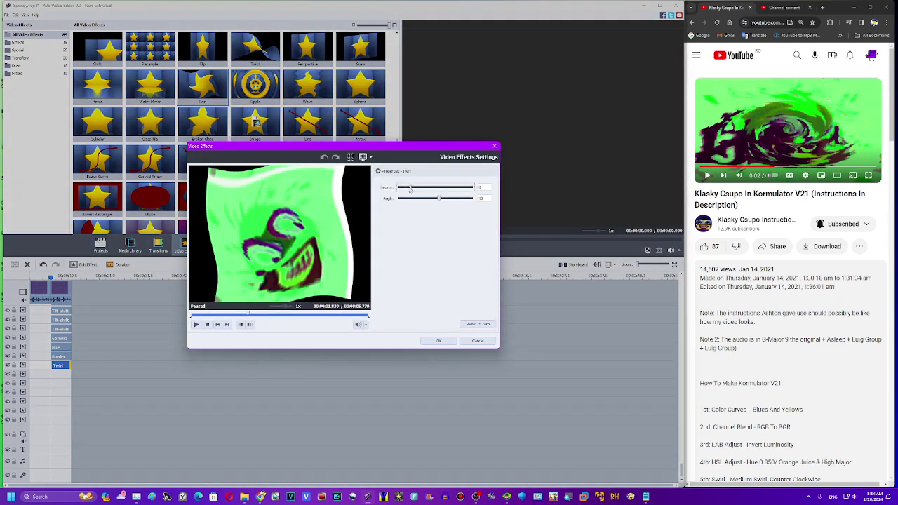
left_click_drag(409, 188, 406, 187)
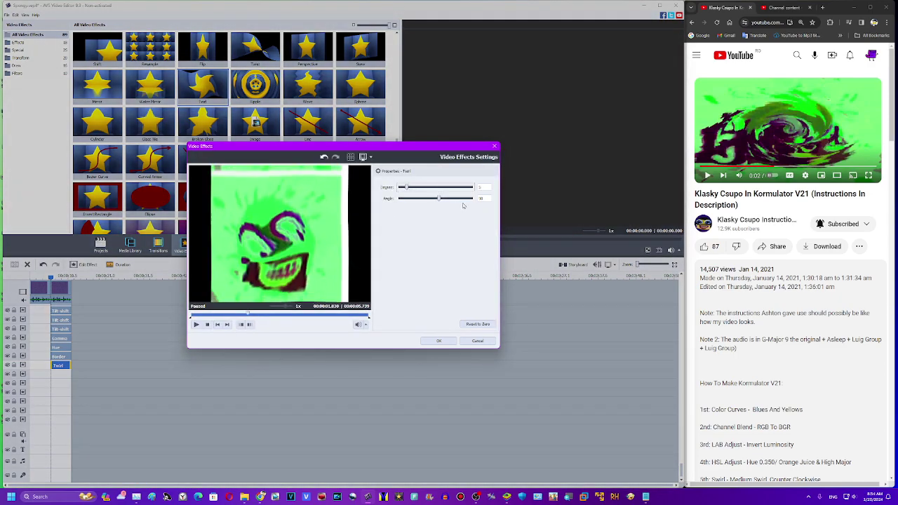
left_click(439, 341)
Step: Copy the second clip's Border effect onto the track beneath Twirl and change its type to top and bottom bars
right_click(63, 357)
left_click(79, 397)
left_click_drag(78, 357, 59, 376)
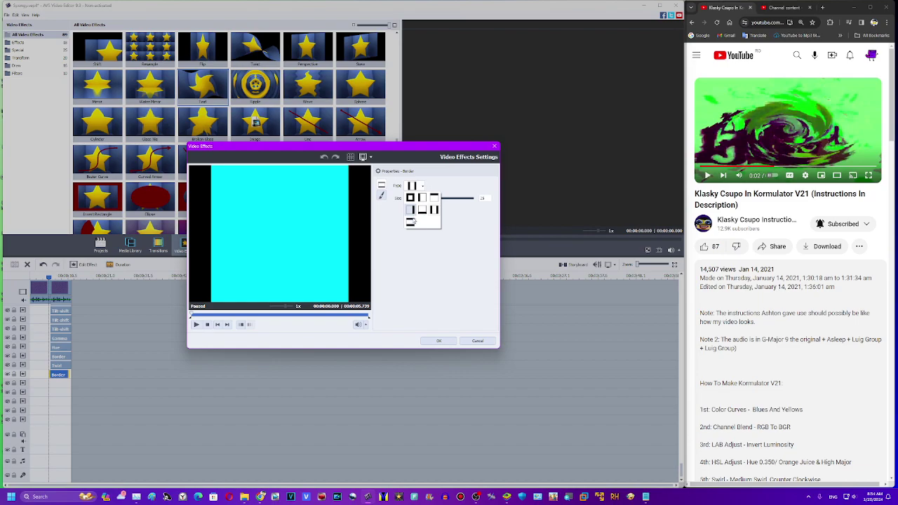
left_click(438, 341)
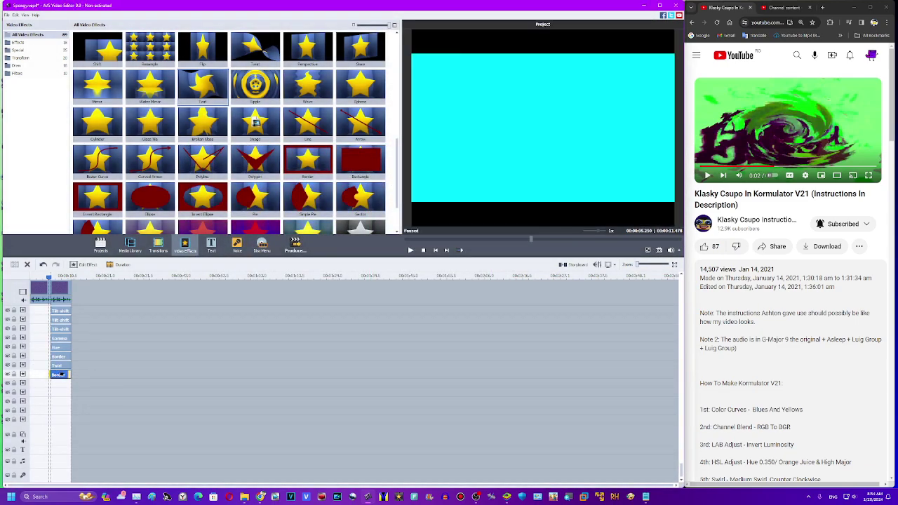
Step: Add a Zoom effect on the track beneath the copied Border and set its zoom to about 7
scroll(214, 157, "up", 4)
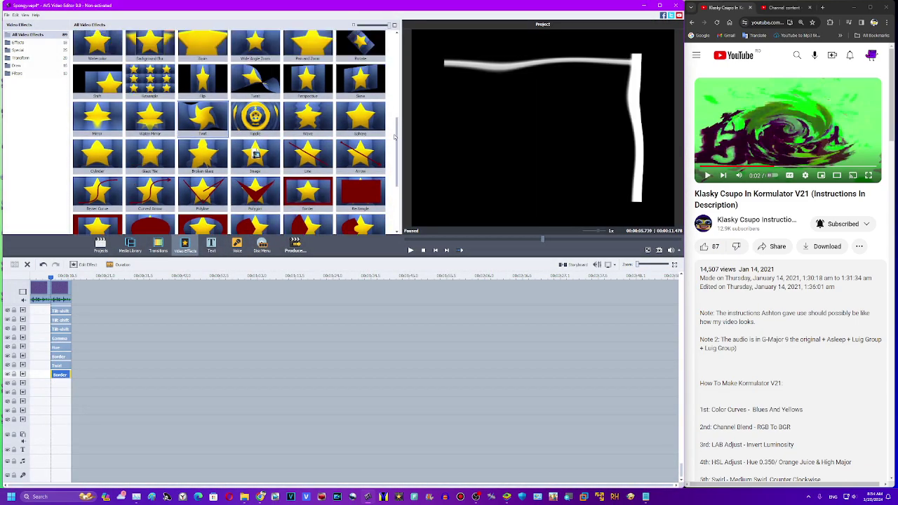
left_click(214, 157)
left_click_drag(214, 157, 271, 381)
left_click_drag(77, 384, 64, 387)
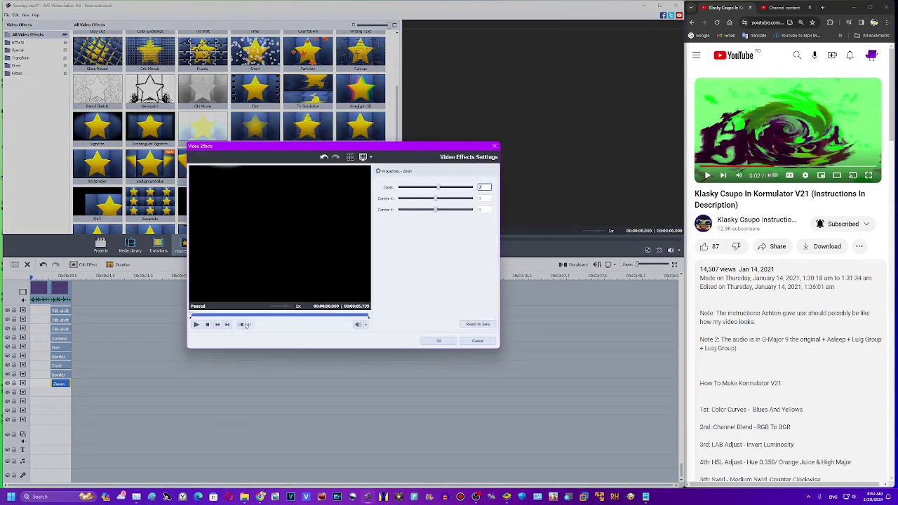
left_click(437, 341)
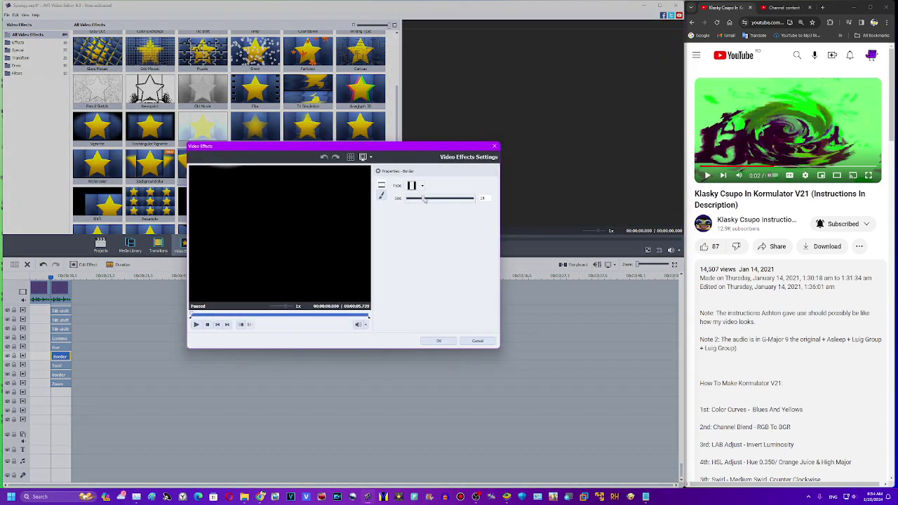
Step: Increase the size of the second clip's two Border effects, above and below Twirl, to about 40
left_click_drag(431, 199, 434, 198)
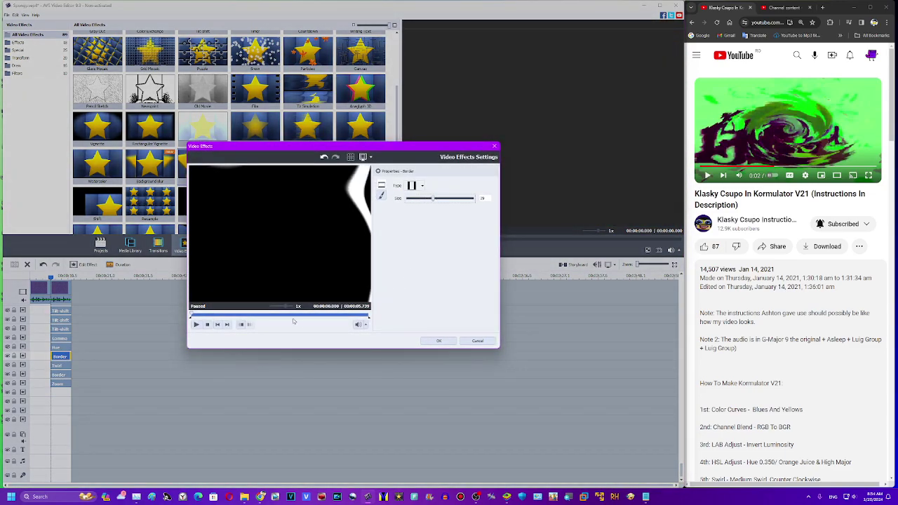
left_click(427, 341)
left_click(61, 374)
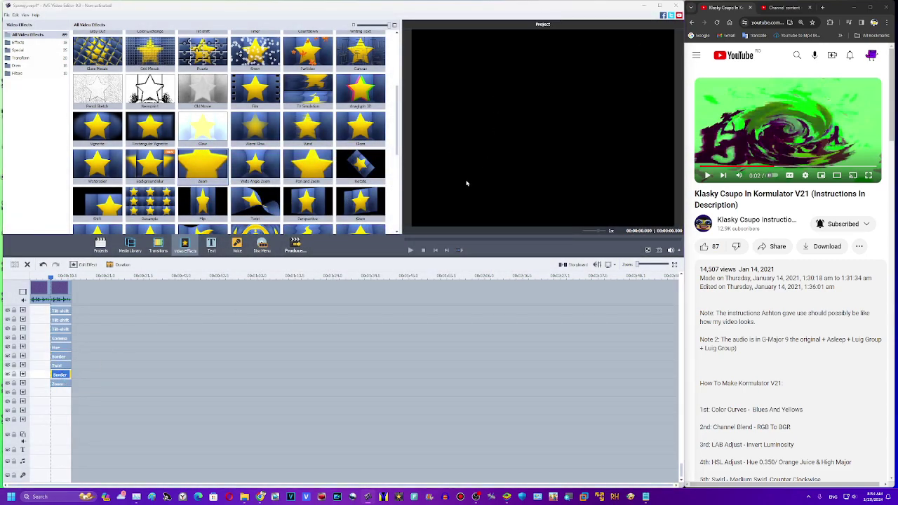
key("Right")
key("Right")
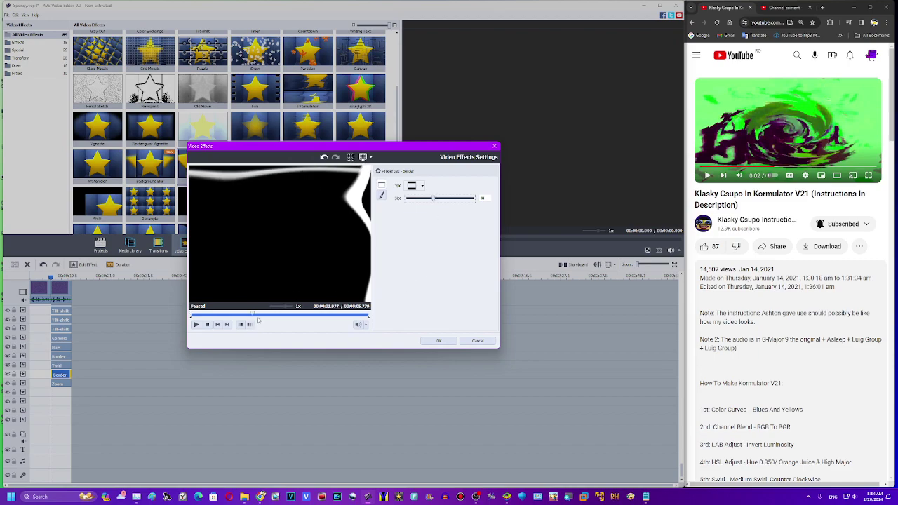
left_click(439, 340)
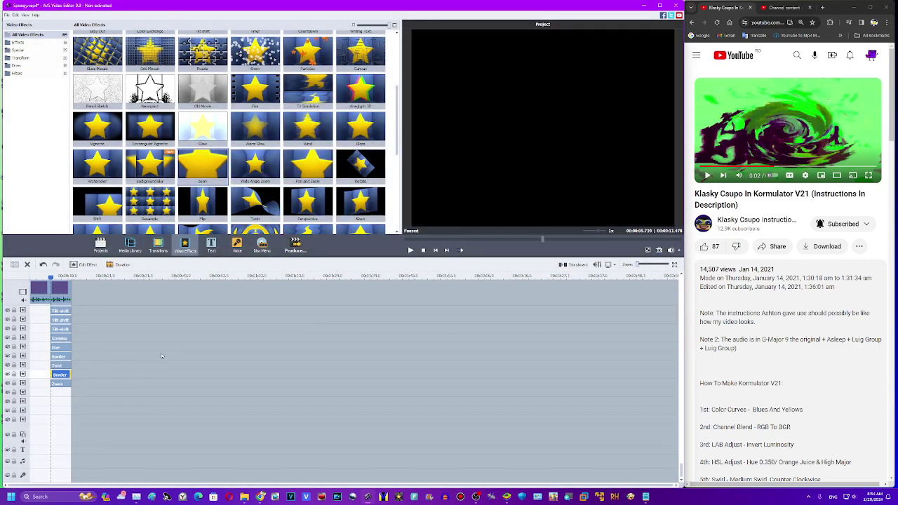
Step: Add another Zoom effect on the track beneath the first one and set its zoom to -50
scroll(398, 140, "down", 1)
left_click_drag(203, 133, 67, 394)
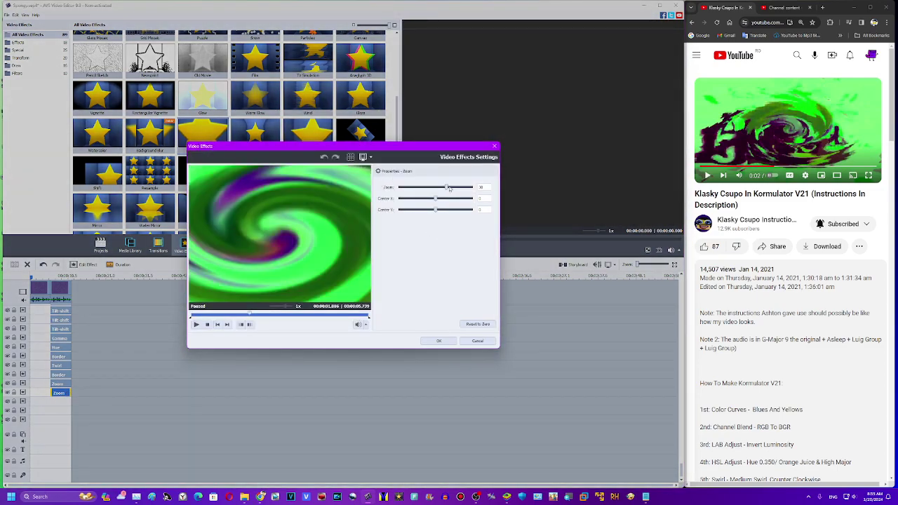
left_click_drag(441, 191, 417, 193)
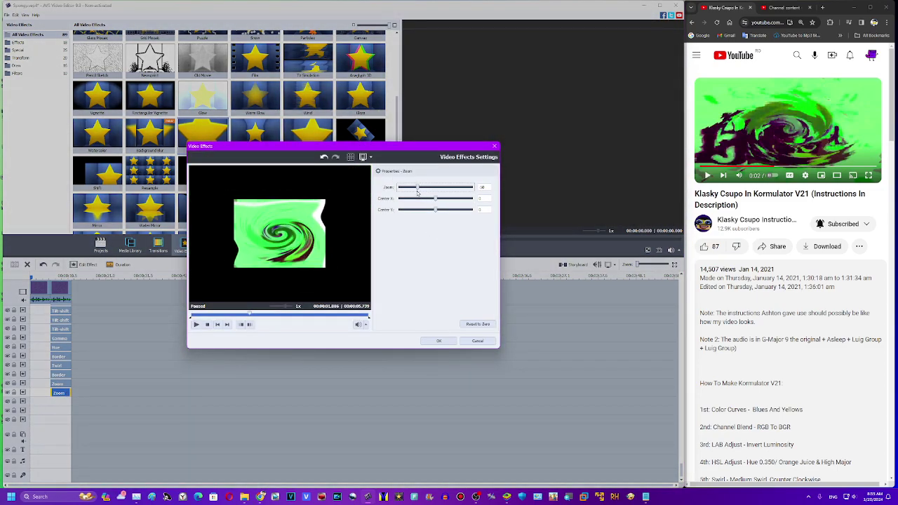
left_click(454, 341)
Step: Add four more empty video effect lines below the second clip's effect stack
right_click(81, 410)
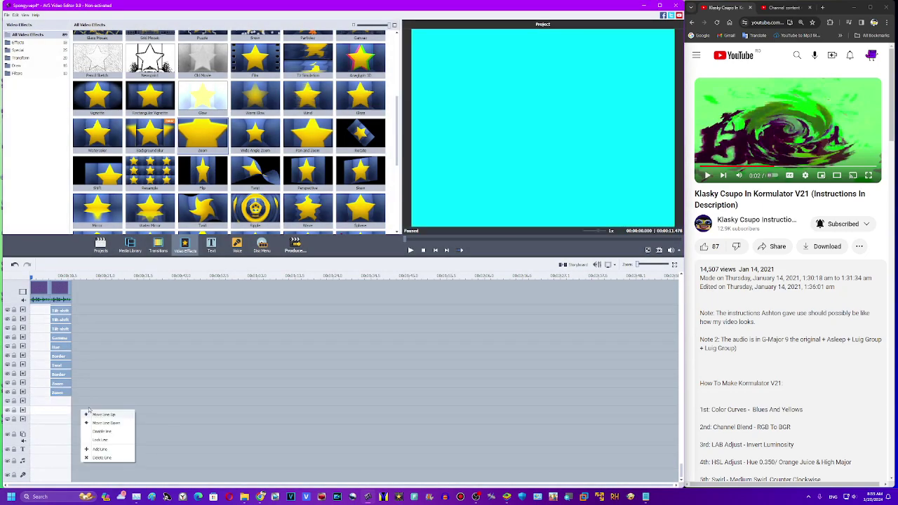
left_click(100, 449)
right_click(95, 427)
left_click(105, 466)
right_click(99, 388)
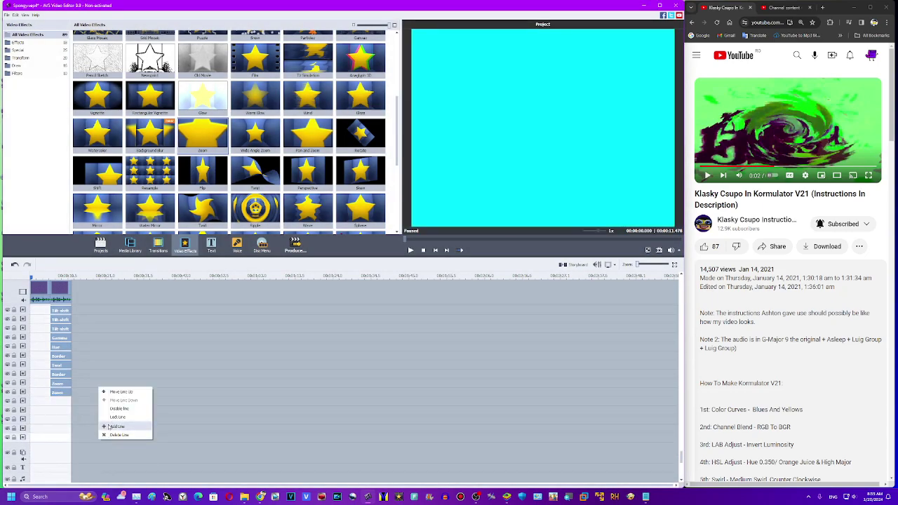
left_click(110, 426)
right_click(87, 444)
left_click(105, 424)
Step: Add a TV Simulation effect on the track beneath the lowest Zoom and trim it to the second clip's end
left_click(59, 392)
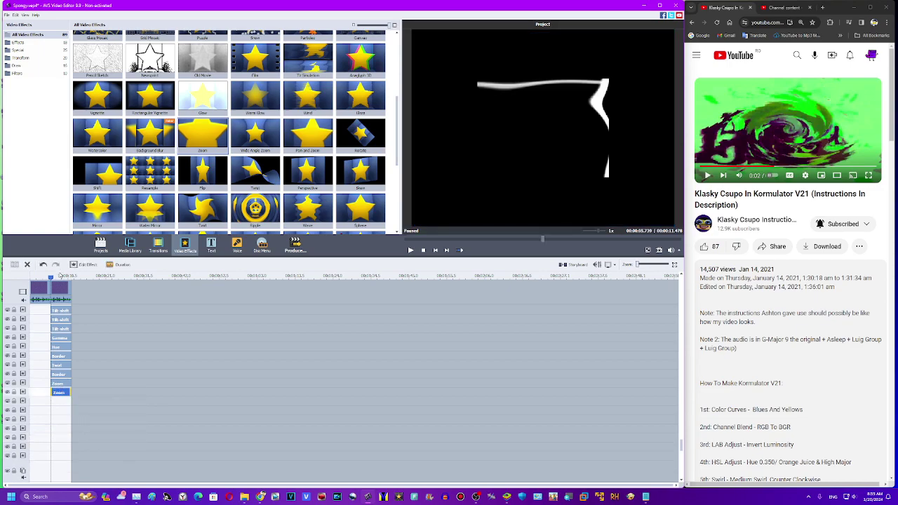
left_click(60, 276)
scroll(395, 132, "up", 2)
left_click_drag(308, 132, 54, 401)
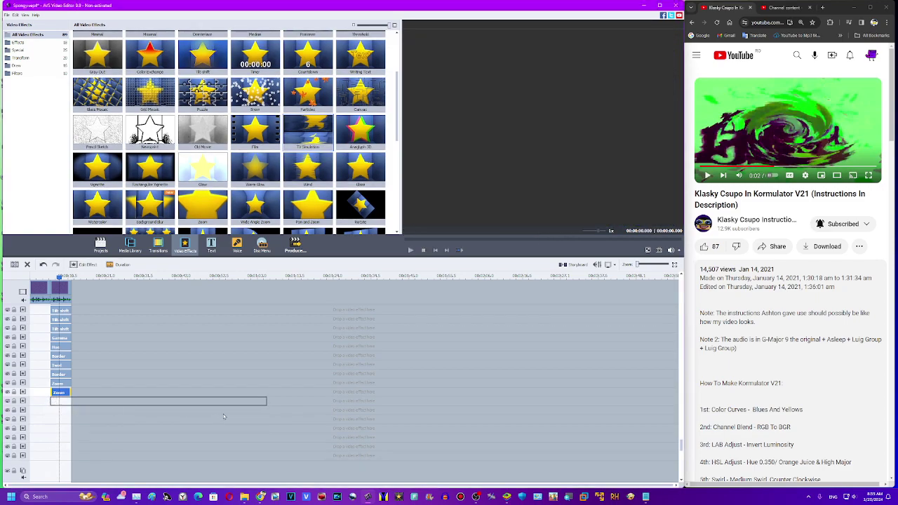
left_click_drag(266, 399, 70, 401)
Step: Delete the effect line holding the second clip's Invert effect above the Tilt-shift effects
scroll(73, 379, "up", 3)
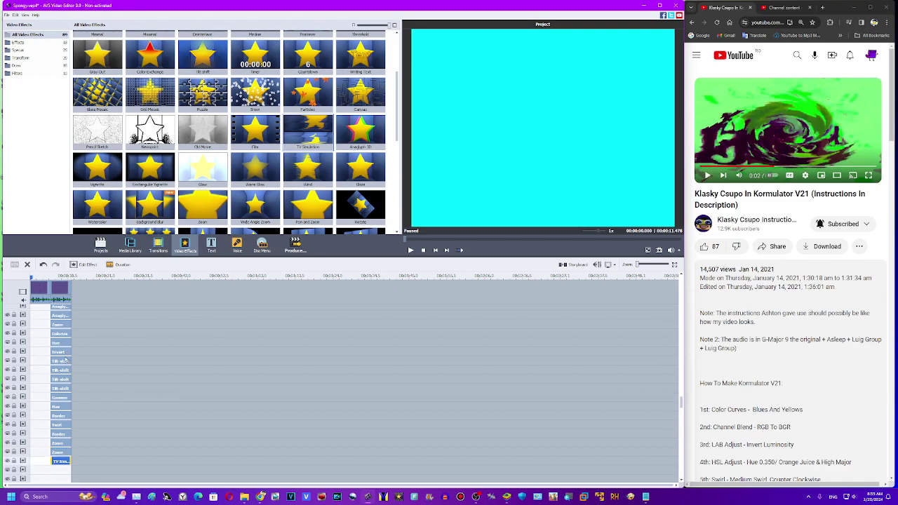
right_click(63, 352)
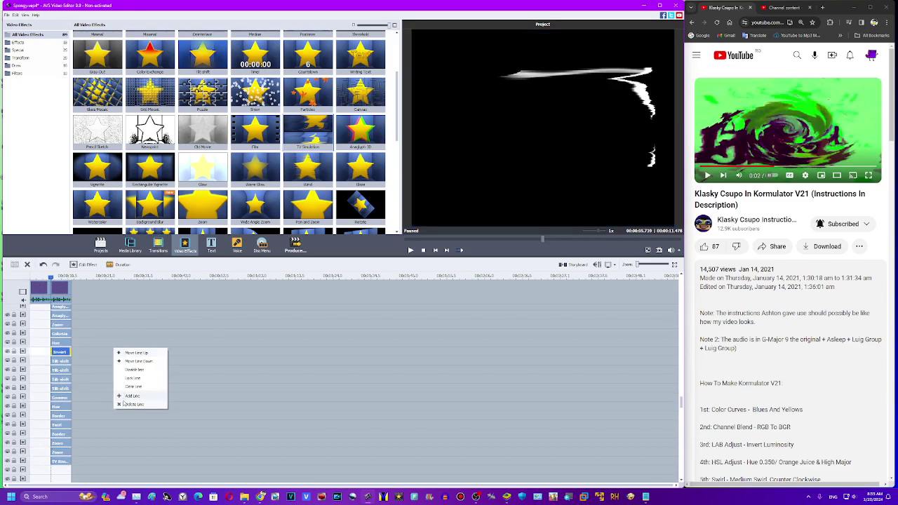
left_click(84, 397)
Step: Change the solid brush color of the second clip's Rectangle effect to blue
scroll(78, 366, "up", 3)
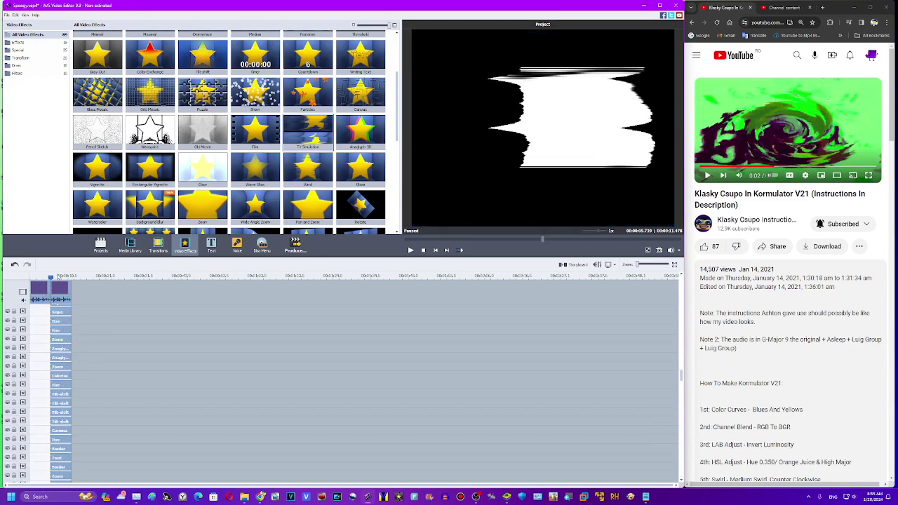
left_click(57, 275)
scroll(85, 352, "up", 2)
scroll(77, 347, "up", 3)
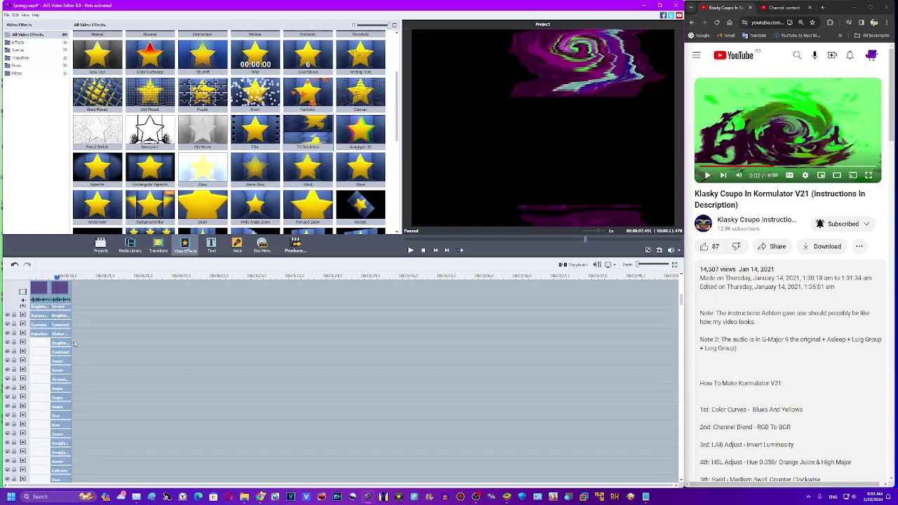
scroll(62, 333, "up", 1)
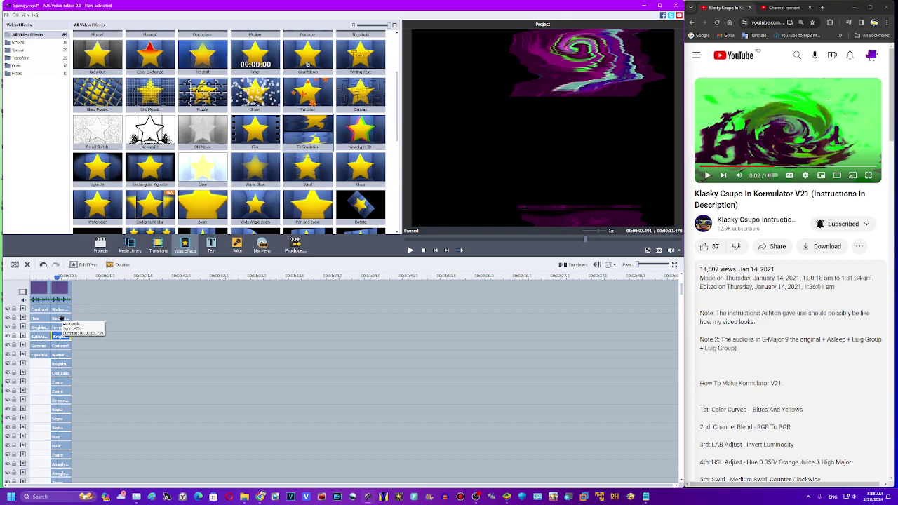
left_click(61, 318)
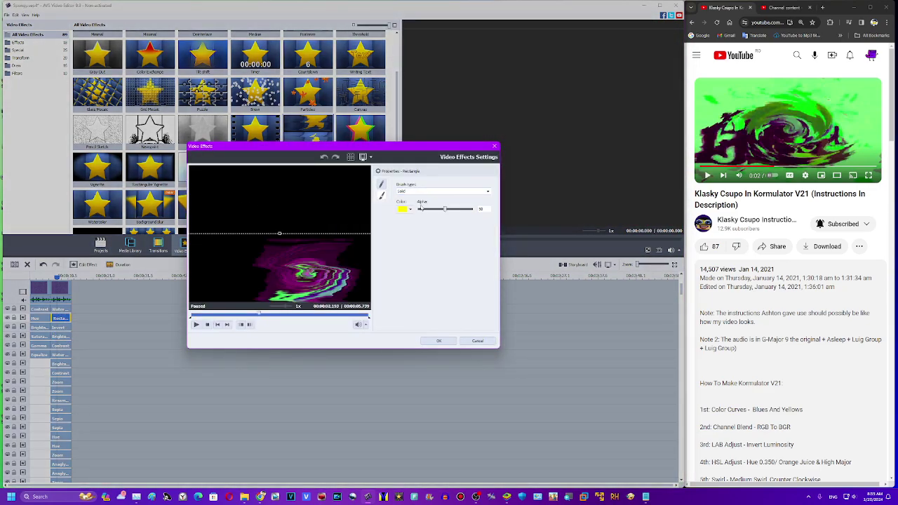
left_click(410, 209)
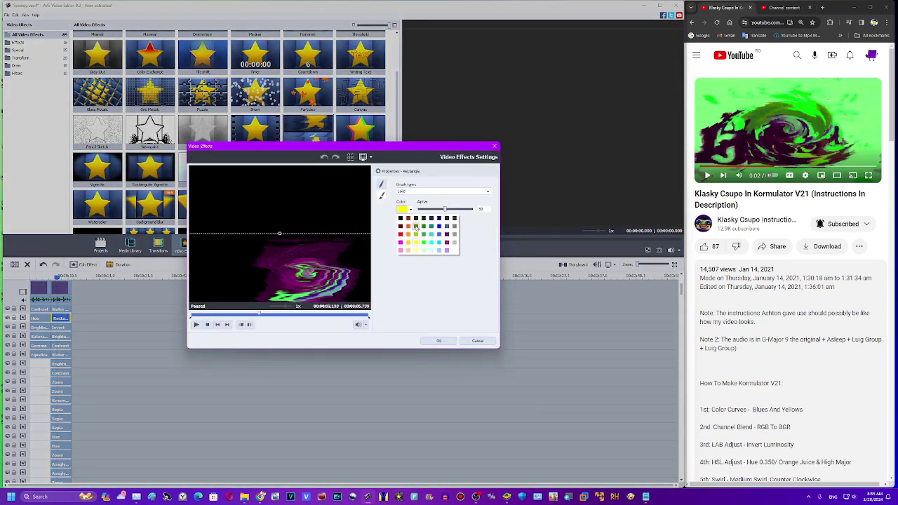
left_click(442, 226)
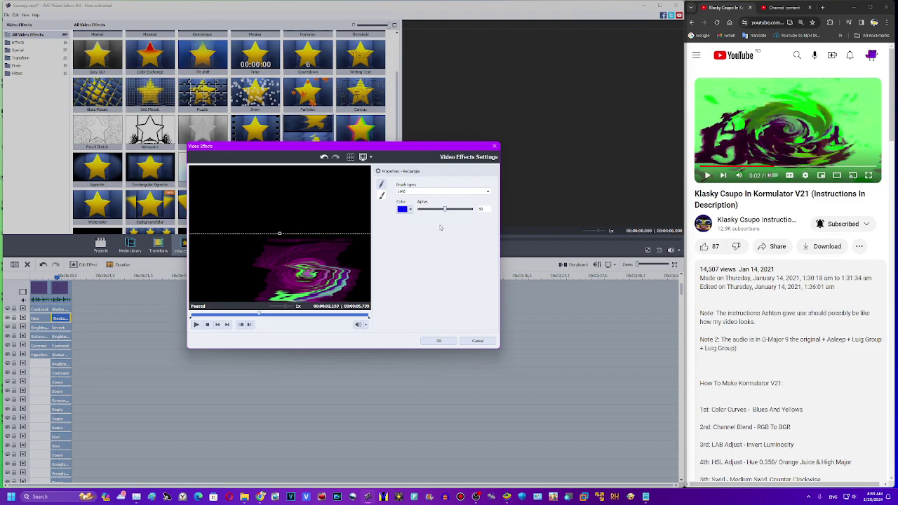
left_click(438, 340)
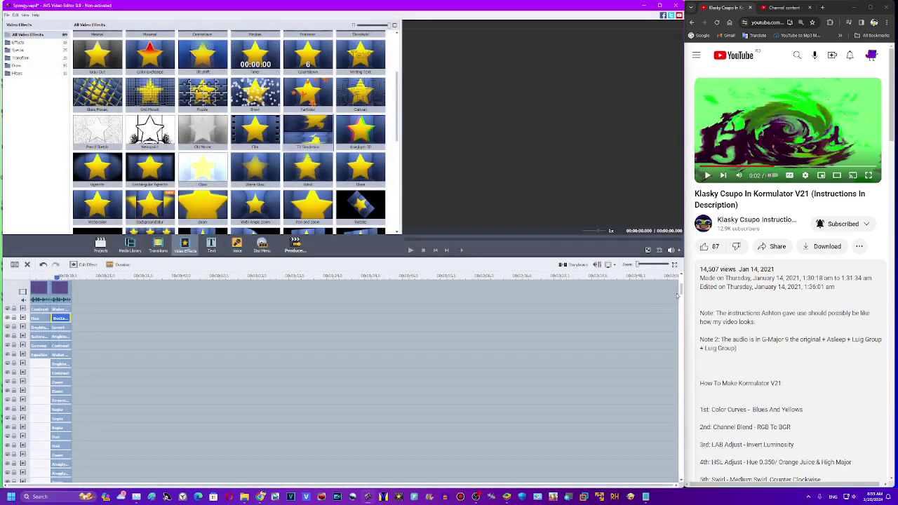
Step: Set the lowest TV Simulation effect to amplitude offset -10, vertical speed 50 and interframe size 0, with reduced interlines, amplitude and vertical offset
scroll(619, 474, "down", 5)
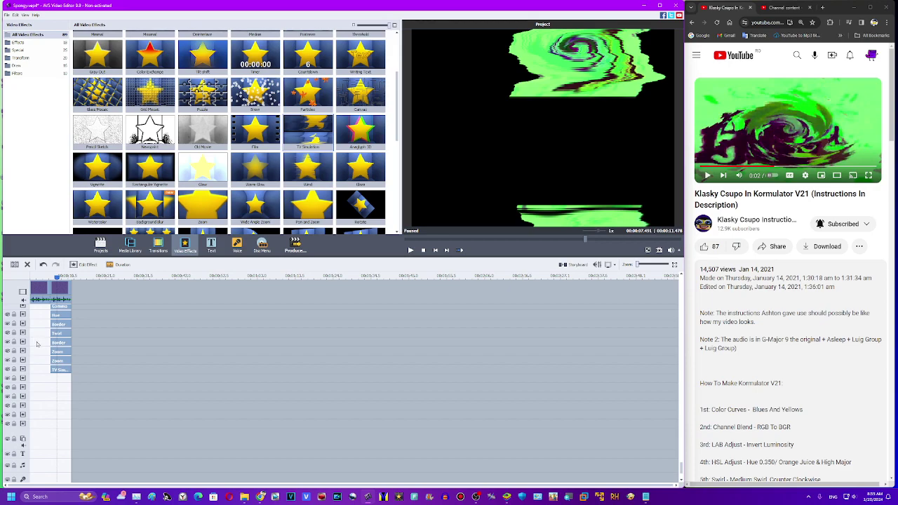
left_click(60, 369)
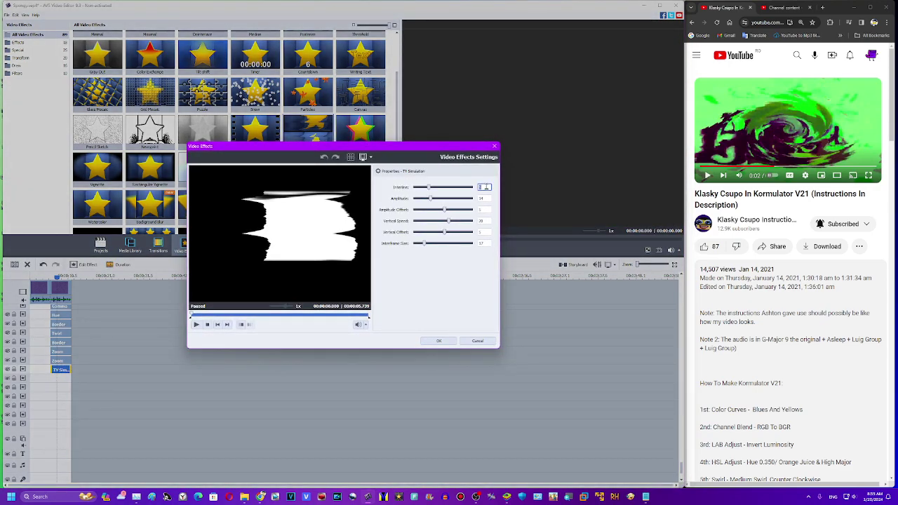
left_click_drag(428, 200, 417, 199)
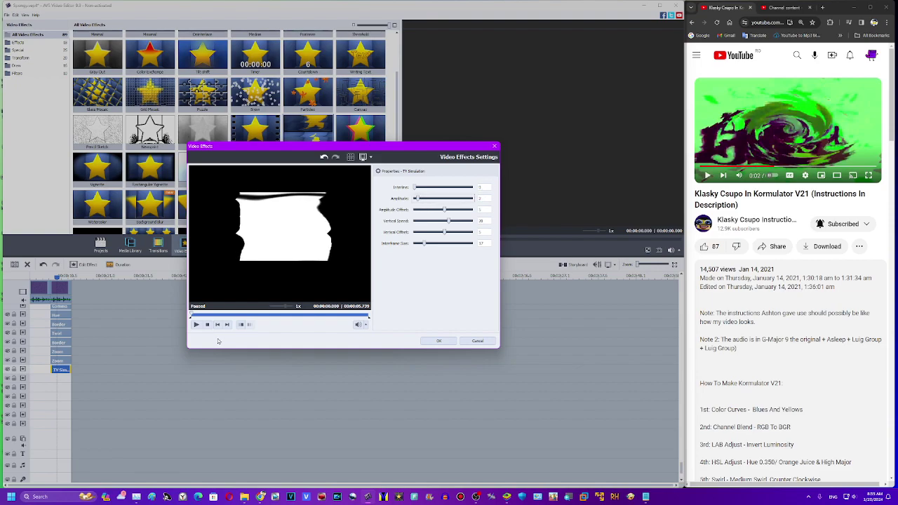
left_click_drag(420, 200, 420, 200)
left_click_drag(445, 210, 421, 200)
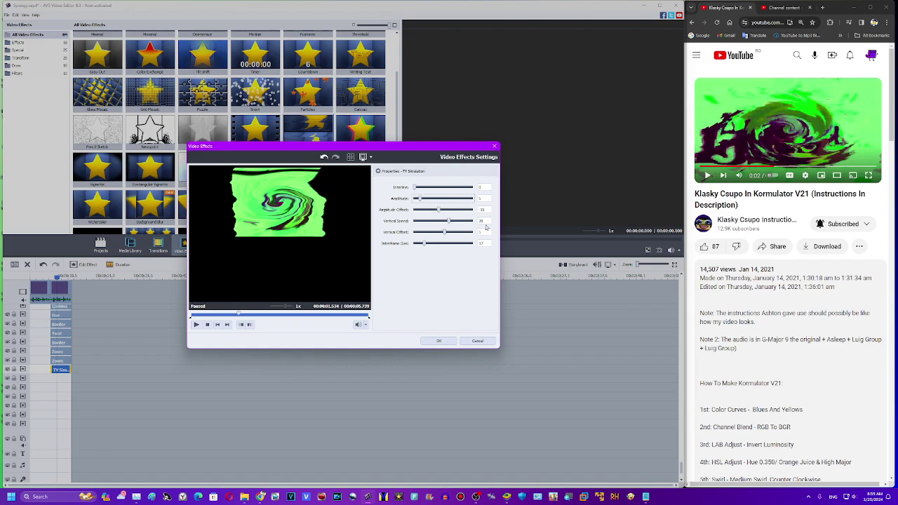
type("50")
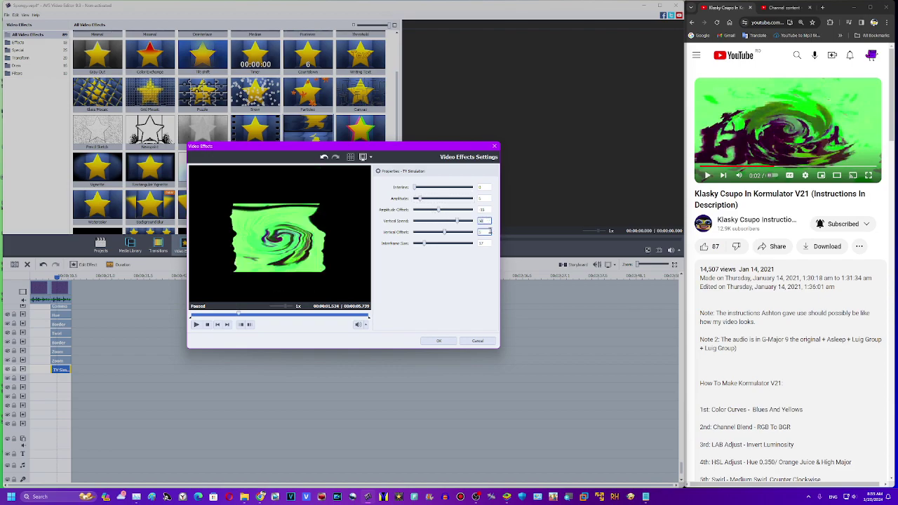
left_click(484, 242)
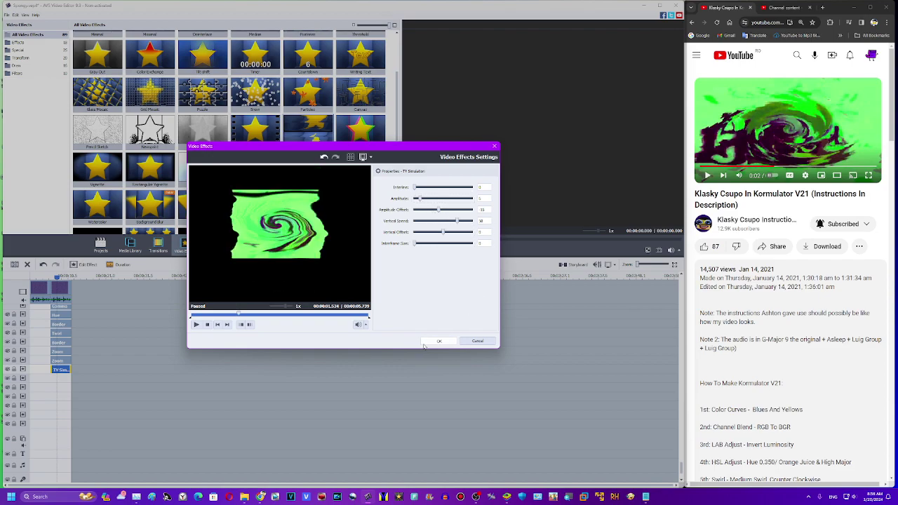
left_click(424, 344)
Step: Duplicate the TV Simulation effect onto the line directly beneath it, keeping the same settings
right_click(55, 371)
left_click(78, 413)
left_click_drag(81, 373, 60, 379)
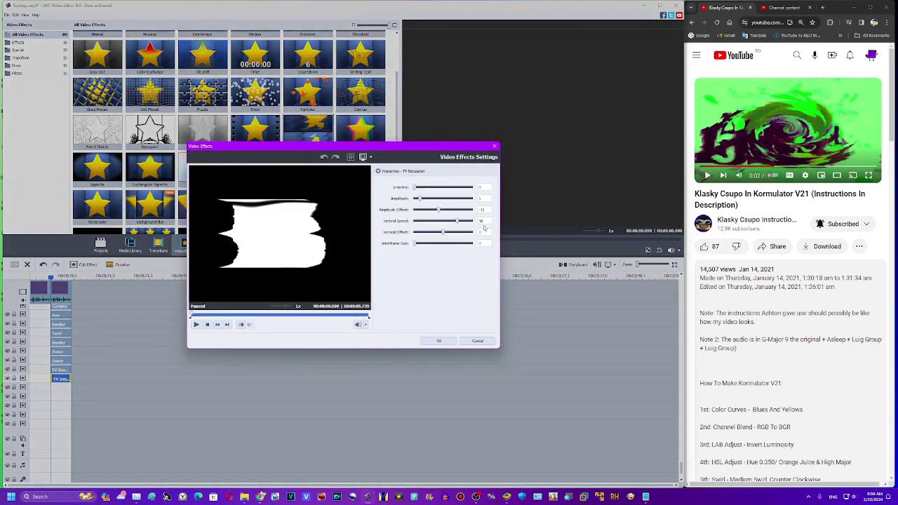
left_click(437, 342)
Step: Duplicate the lower Zoom effect onto the line beneath the two TV Simulation effects and adjust its zoom amount
right_click(59, 361)
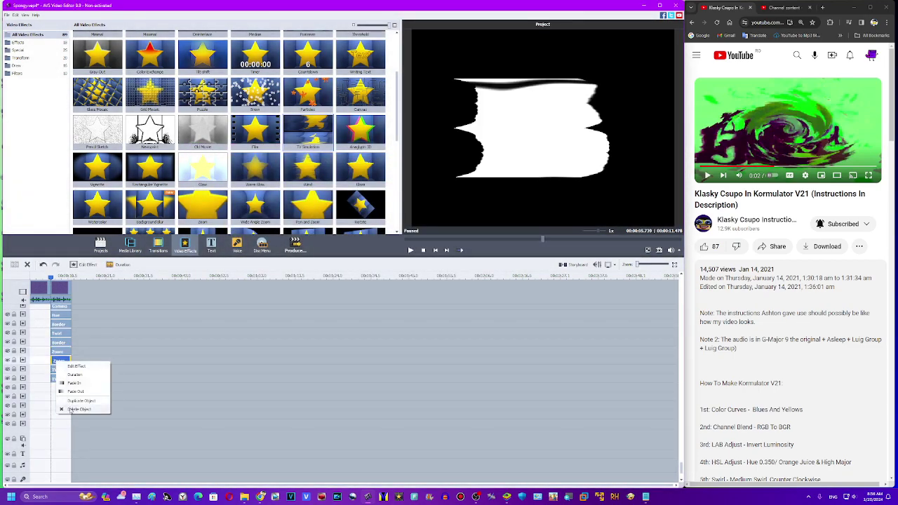
left_click(70, 410)
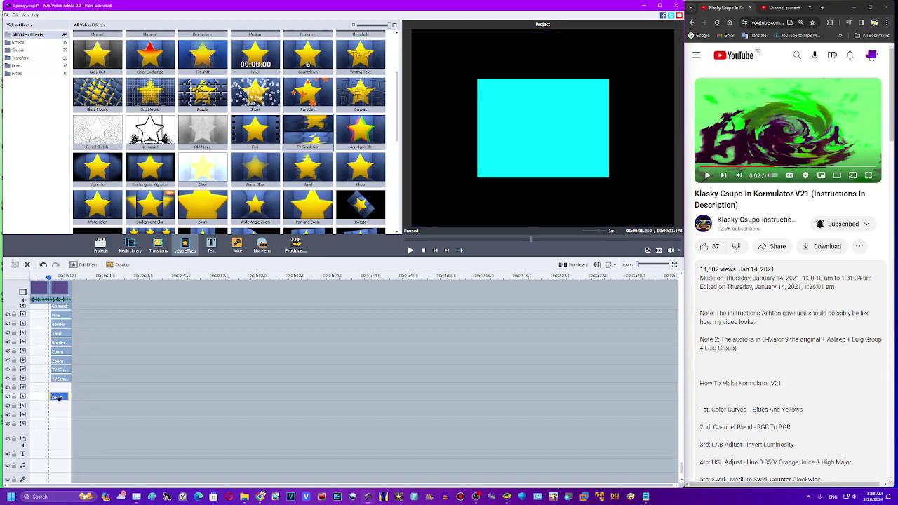
left_click_drag(62, 397, 60, 387)
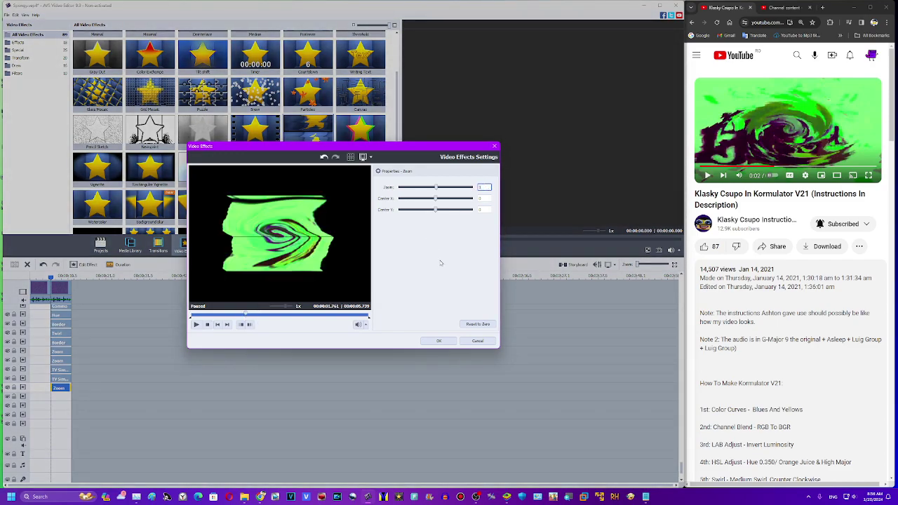
left_click(438, 341)
Step: Duplicate the upper Border effect and the Twirl effect onto the two lines beneath the newly copied Zoom
right_click(62, 324)
left_click(79, 365)
left_click_drag(59, 397, 60, 397)
right_click(63, 333)
left_click(79, 374)
left_click(67, 325)
left_click_drag(79, 333, 57, 407)
Step: Duplicate the second Border effect and the Zoom below it onto the last two effect lines, under the copied Twirl
right_click(63, 344)
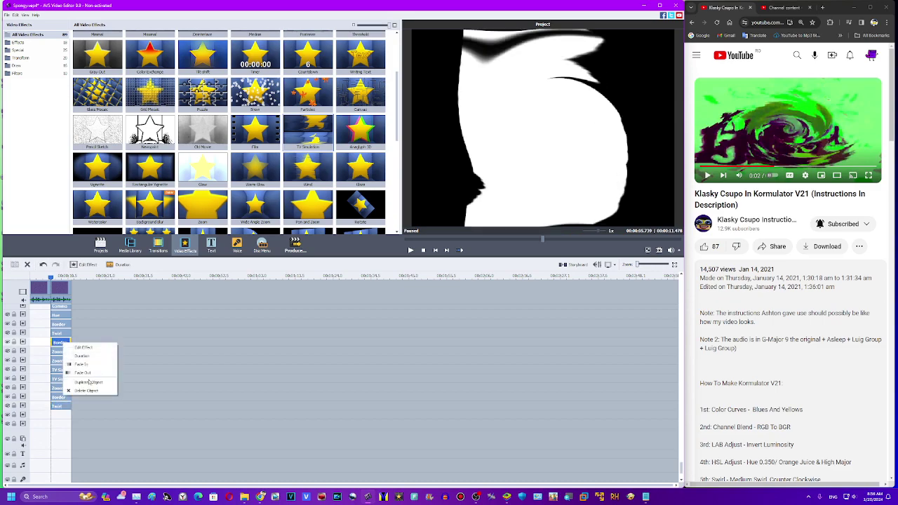
left_click(81, 383)
left_click_drag(81, 342, 61, 415)
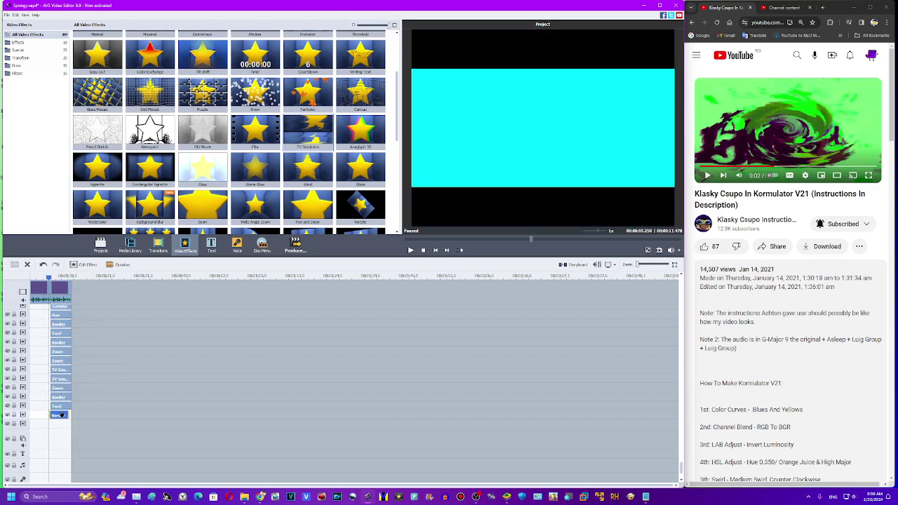
right_click(64, 352)
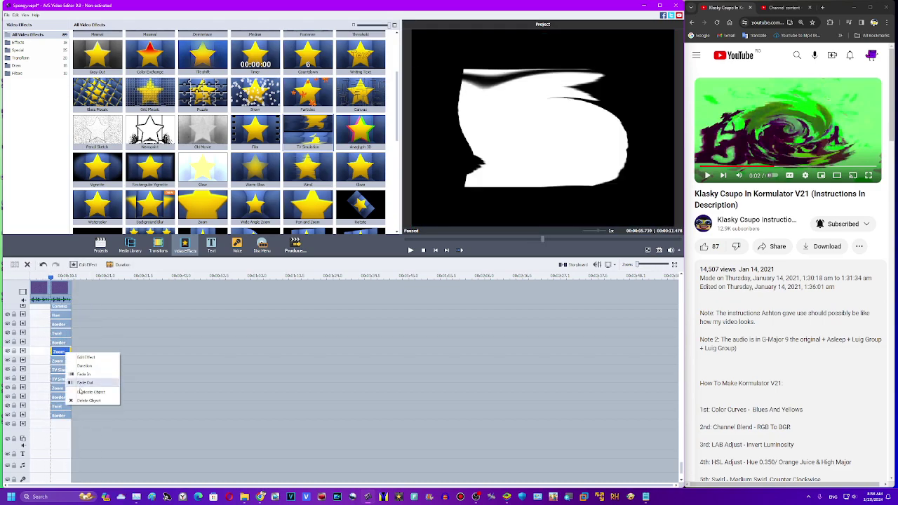
left_click(81, 382)
left_click_drag(60, 422, 61, 423)
Step: Check the copied Twirl's settings and play back the second clip with the full effect stack
double_click(61, 406)
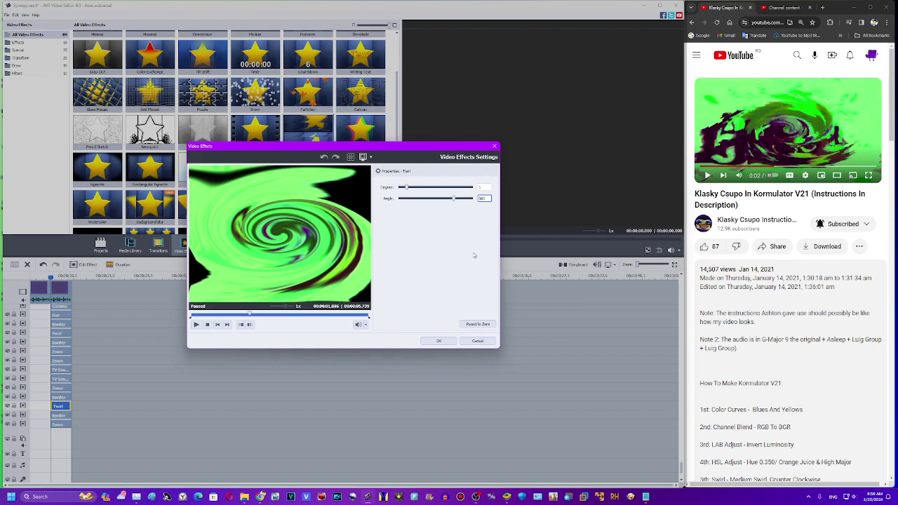
left_click(440, 341)
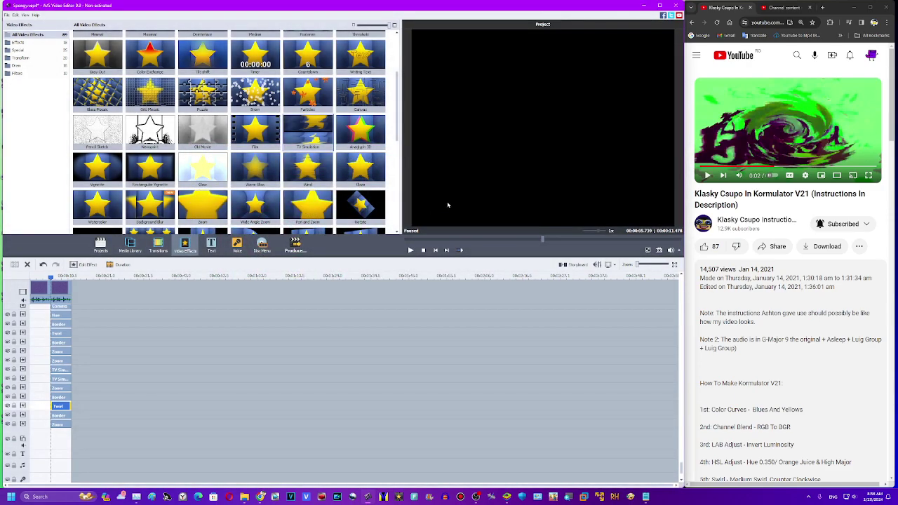
left_click(411, 250)
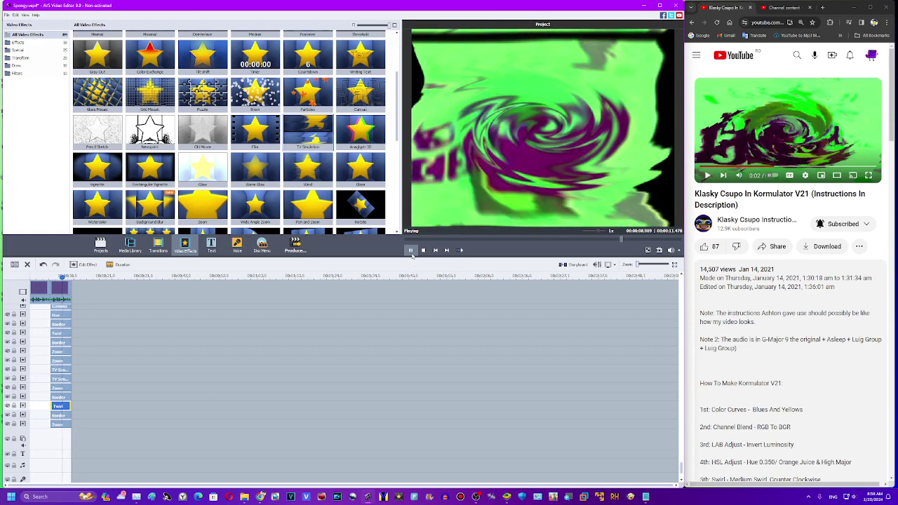
left_click(411, 250)
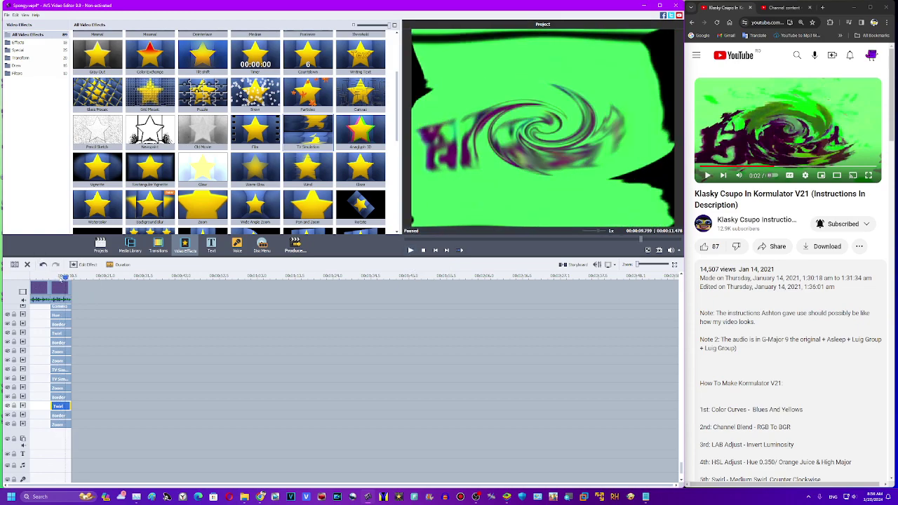
Step: Add the line "We're still not done with this." to the Notepad note and close it
right_click(58, 288)
left_click(349, 461)
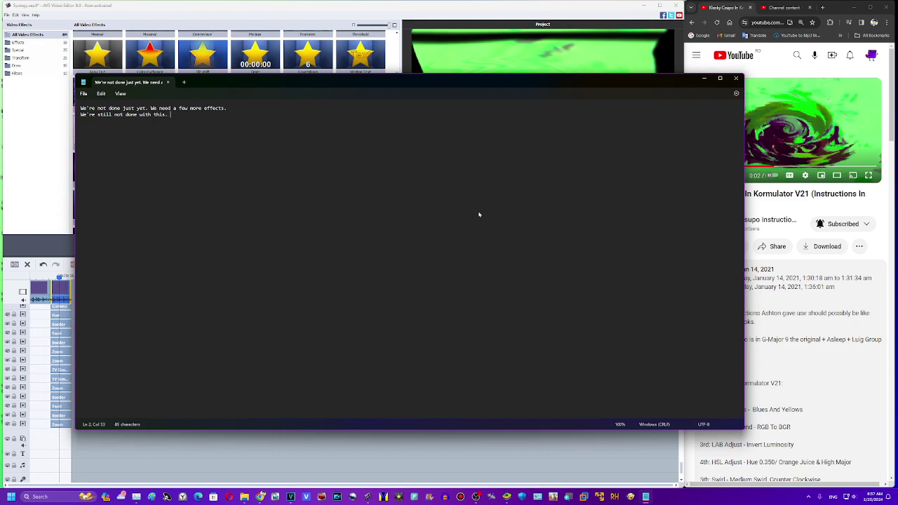
left_click(733, 79)
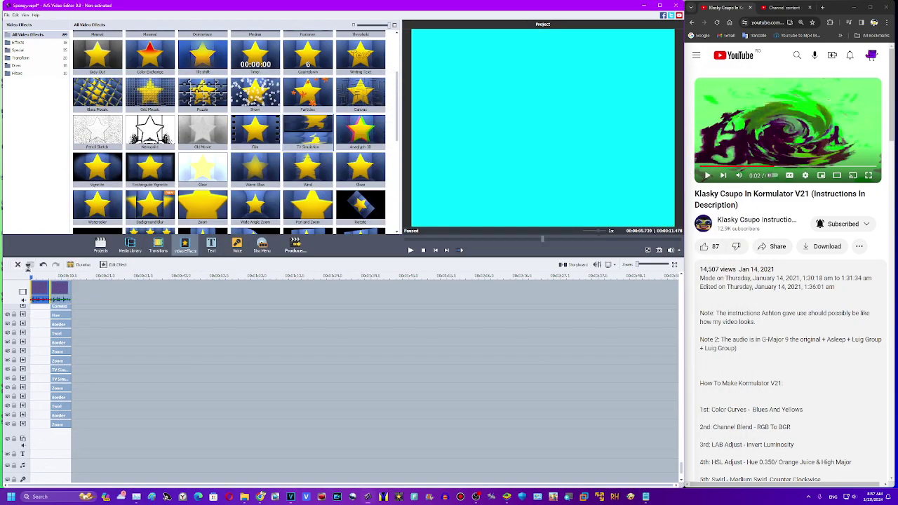
Step: Delete the first clip with its effects, then lock the lowest effect lines from the bottom Zoom up to Hue
left_click(28, 266)
left_click(14, 424)
left_click(14, 414)
left_click(14, 387)
left_click(14, 397)
left_click(14, 406)
left_click(15, 381)
left_click(14, 379)
left_click(14, 361)
left_click(14, 370)
left_click(14, 351)
left_click(14, 332)
left_click(14, 323)
Step: Lock the middle effect lines from Gamma and Tilt-shift up through Colorize, Zoom, Anaglyph 3D and Hue
scroll(18, 325, "up", 5)
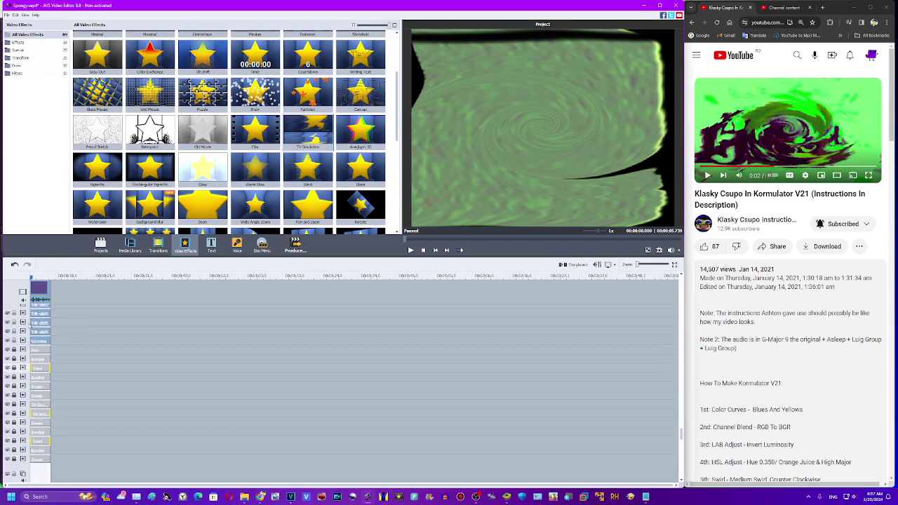
scroll(21, 427, "up", 2)
left_click(14, 421)
left_click(14, 412)
left_click(14, 403)
left_click(14, 394)
left_click(14, 385)
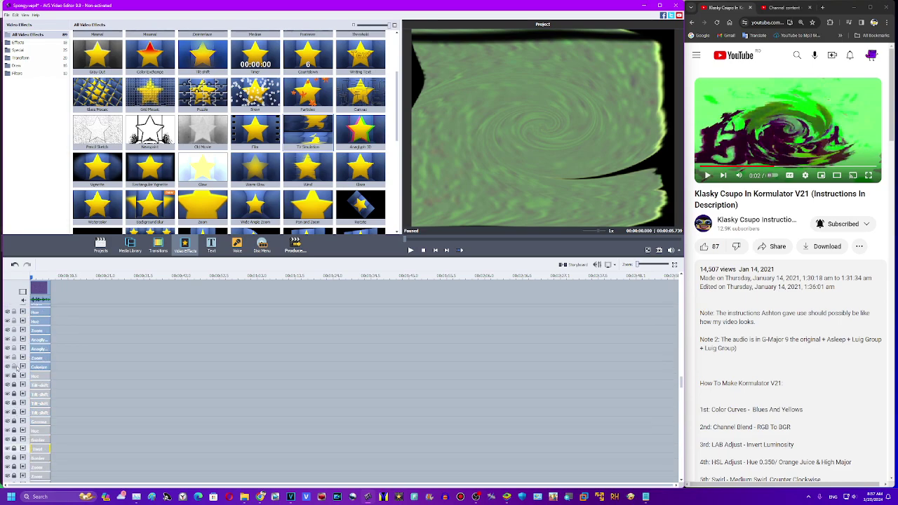
left_click(14, 339)
left_click(14, 329)
left_click(14, 321)
left_click(14, 311)
Step: Lock all remaining effect lines from Hue and Sepia up to the first Zoom line
scroll(19, 326, "up", 5)
scroll(12, 324, "up", 2)
left_click(14, 432)
left_click(14, 424)
left_click(14, 415)
left_click(14, 405)
left_click(14, 396)
left_click(14, 377)
left_click(14, 368)
left_click(14, 359)
left_click(14, 342)
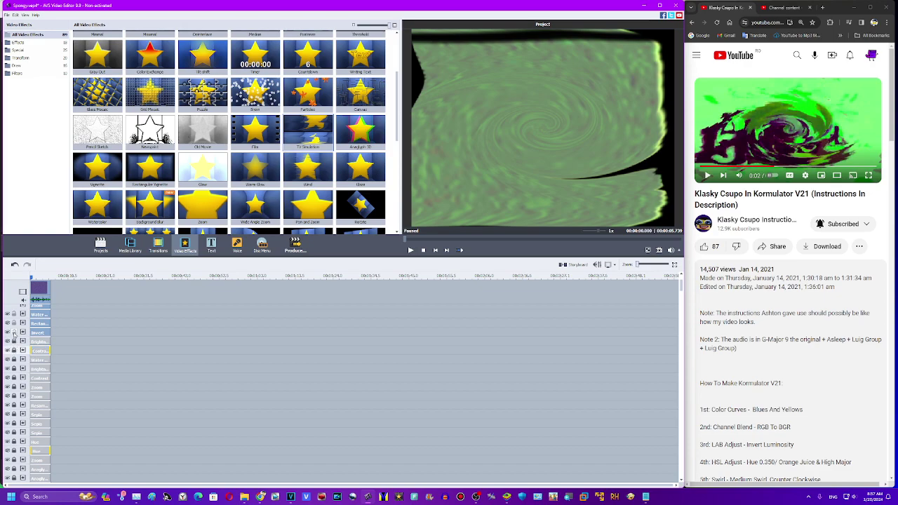
scroll(15, 327, "up", 1)
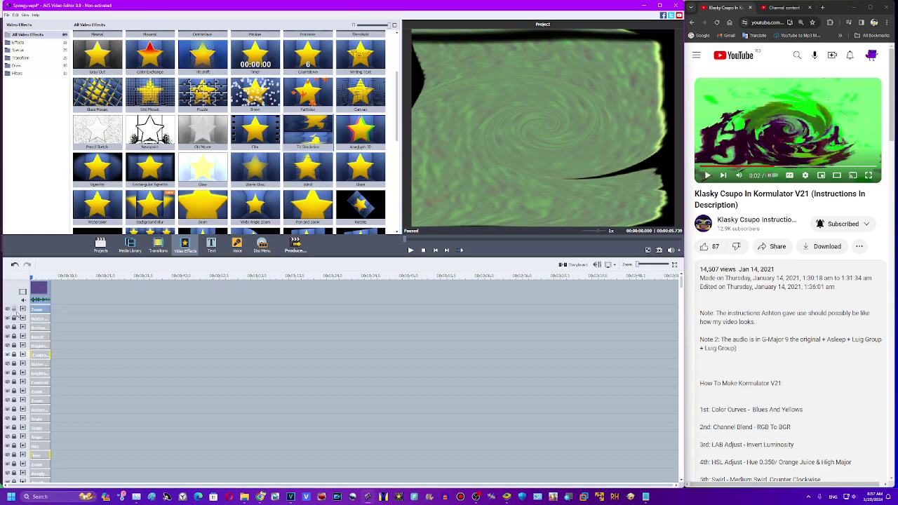
Step: Preview the clip around 1.9 seconds, then delete it from the video track, leaving only the locked effects
left_click(43, 279)
left_click(37, 278)
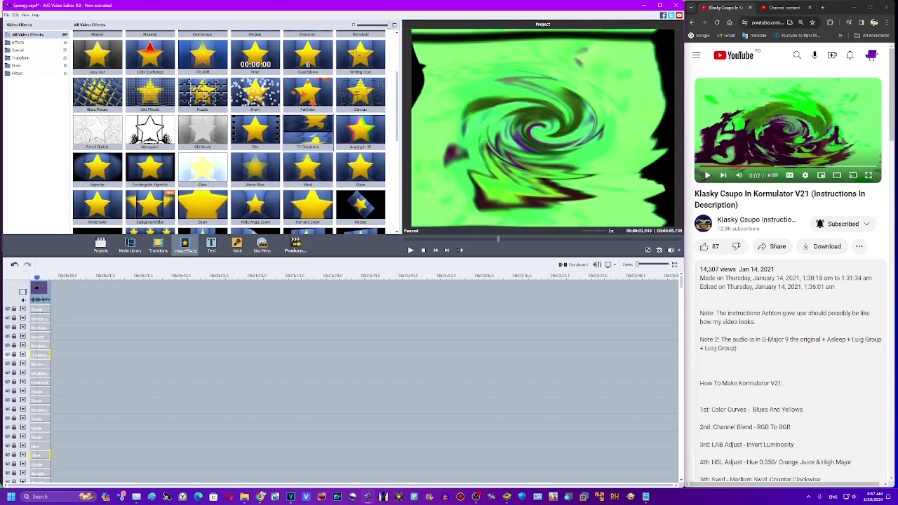
left_click(36, 283)
left_click(27, 265)
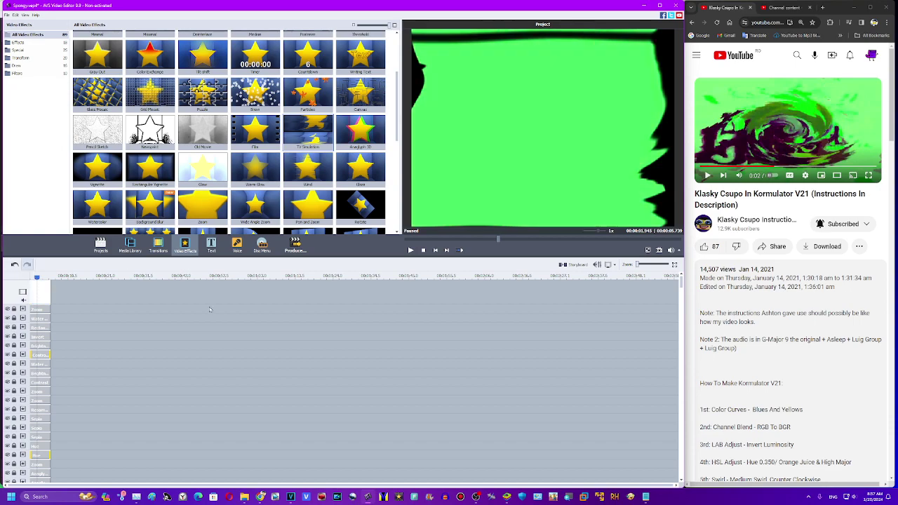
left_click_drag(682, 291, 659, 460)
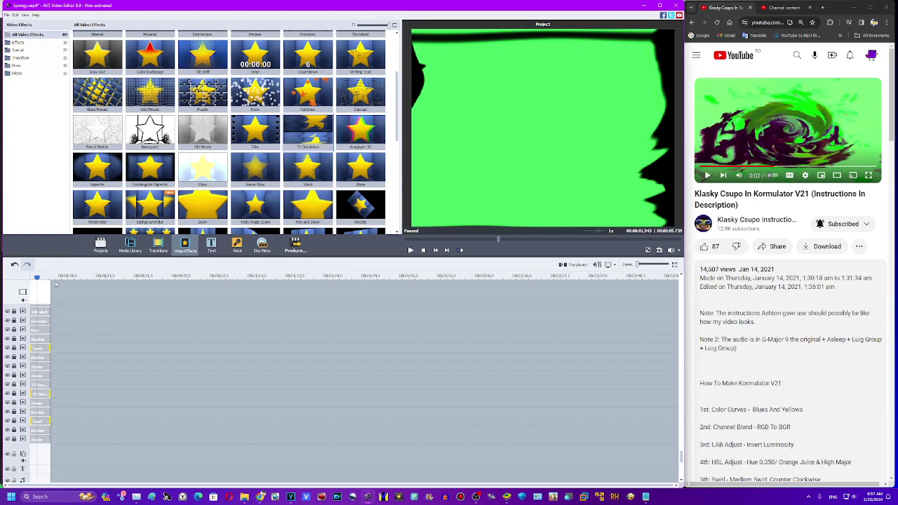
left_click(100, 244)
left_click(7, 15)
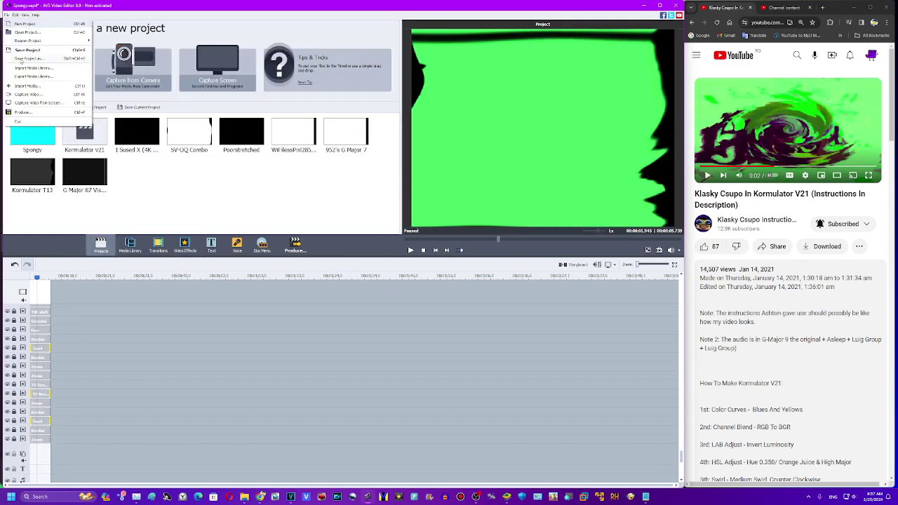
left_click(21, 61)
key("BackSpace")
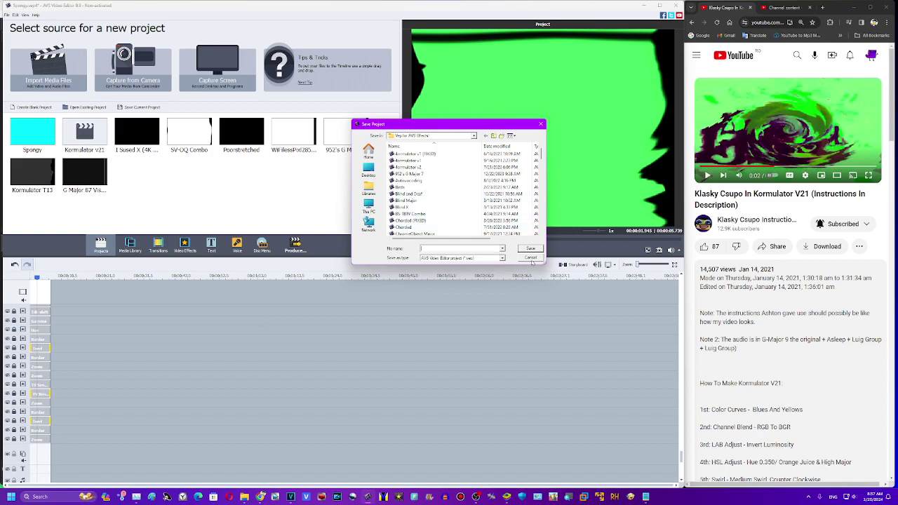
left_click(531, 258)
Step: Save the project under the name Kormulator v21, overwriting the existing file
left_click(6, 14)
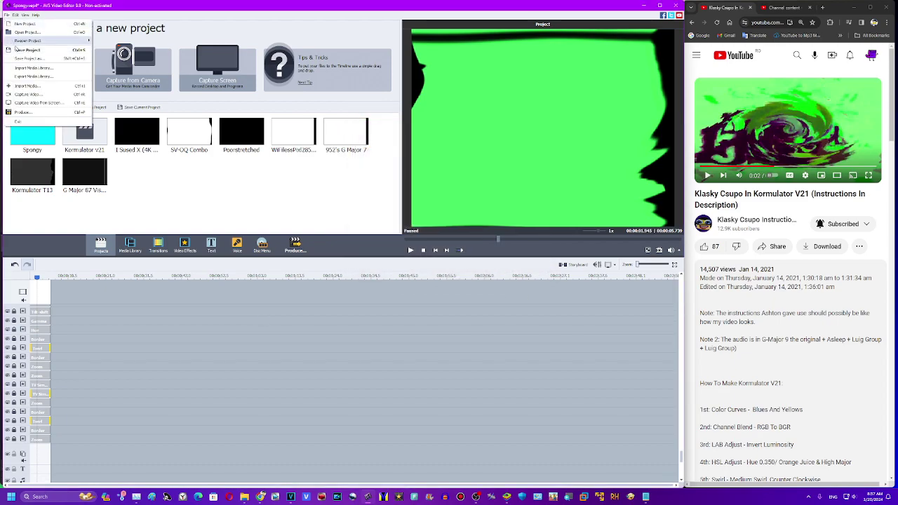
left_click(28, 58)
left_click(522, 250)
left_click(462, 250)
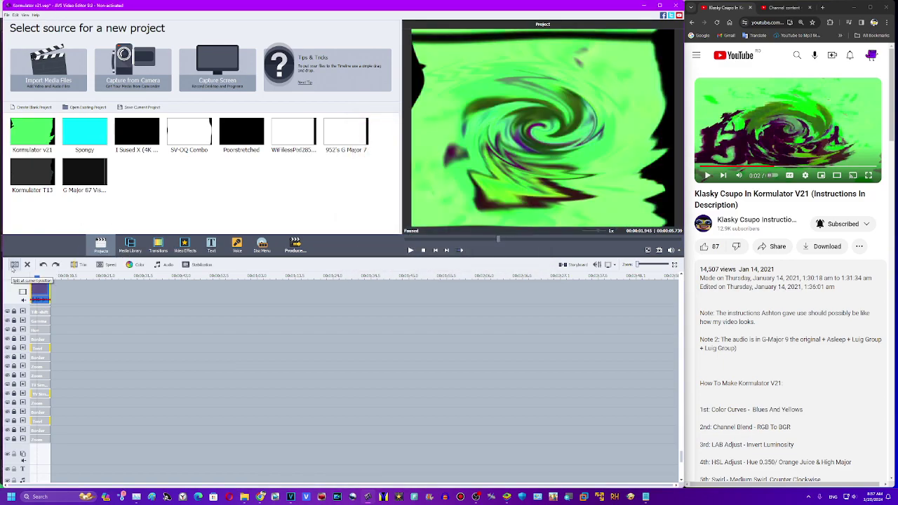
Step: Switch to VEGAS Pro and open the Klasky Csupo Robot Logo video on the timeline
left_click(129, 244)
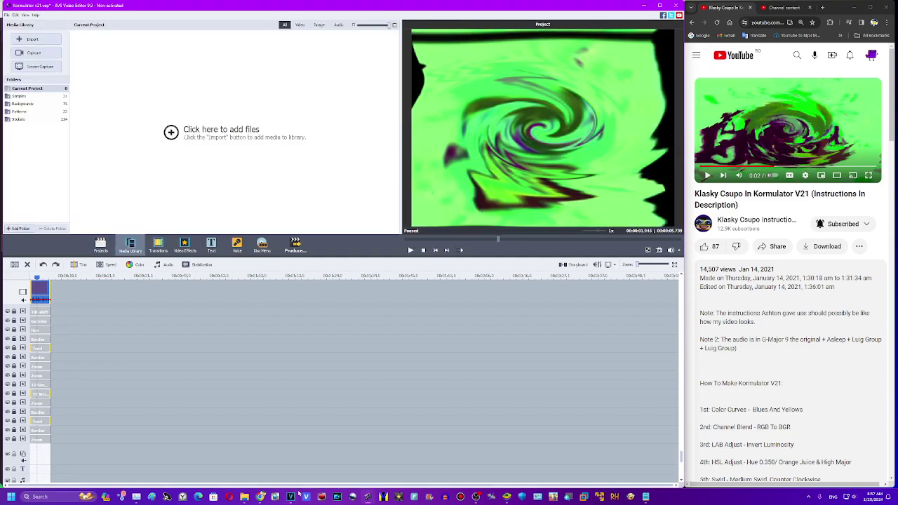
left_click(293, 495)
left_click(14, 25)
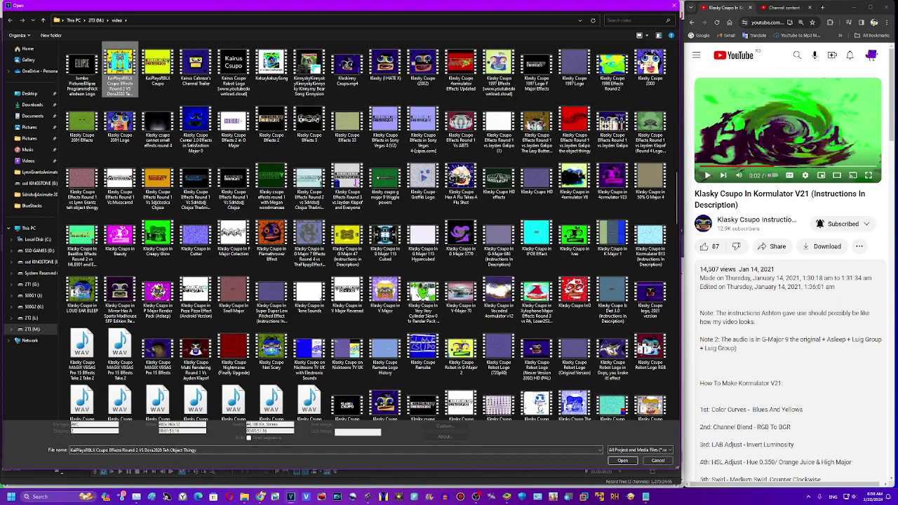
double_click(385, 405)
left_click(379, 188)
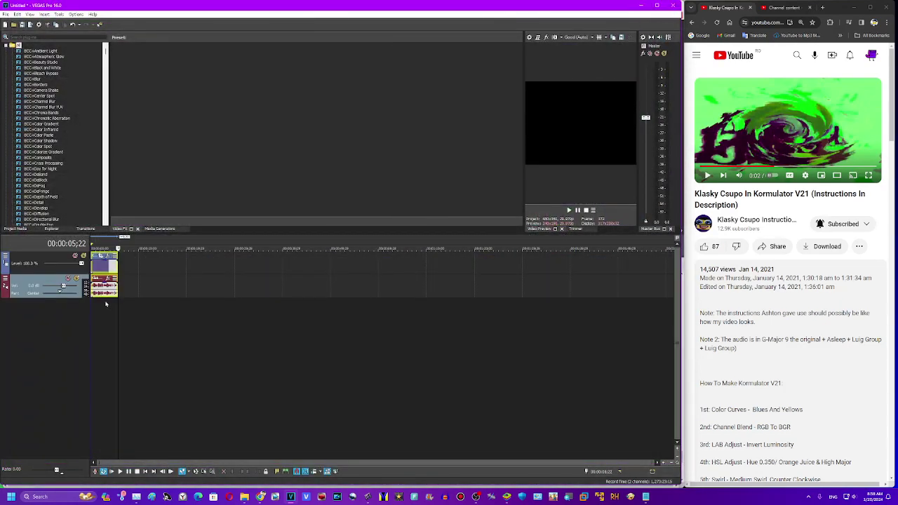
Step: Add the IL Vocodex (demo) plug-in to the Klasky Csupo Robot Logo audio event, choose one of its built-in presets, and apply it
right_click(103, 292)
left_click(165, 77)
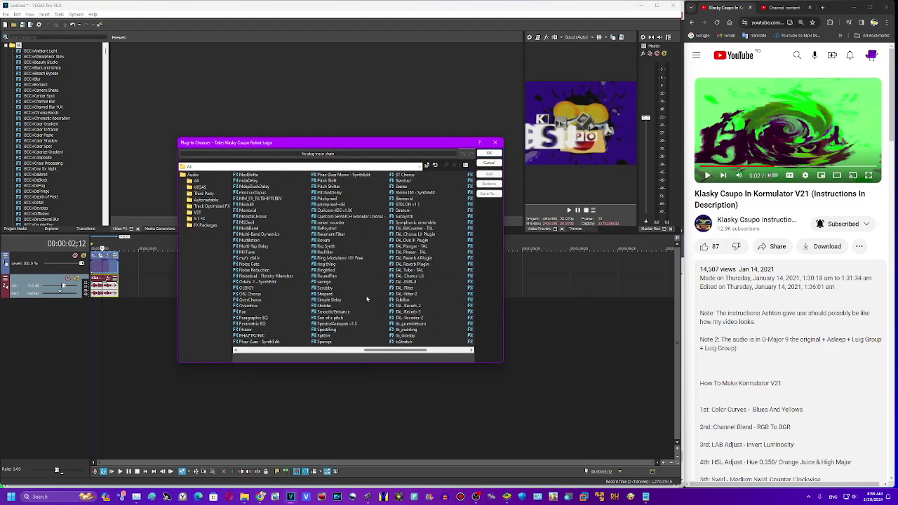
left_click(307, 351)
double_click(412, 233)
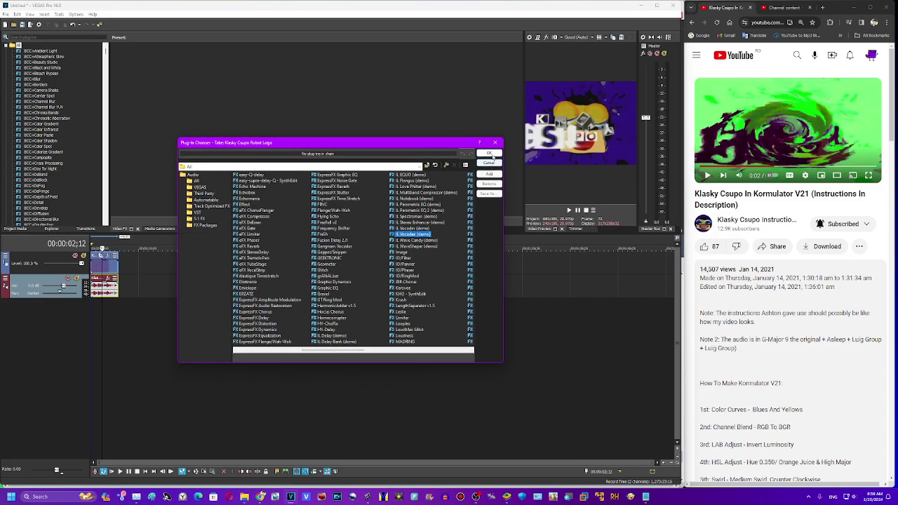
left_click(219, 87)
left_click(218, 154)
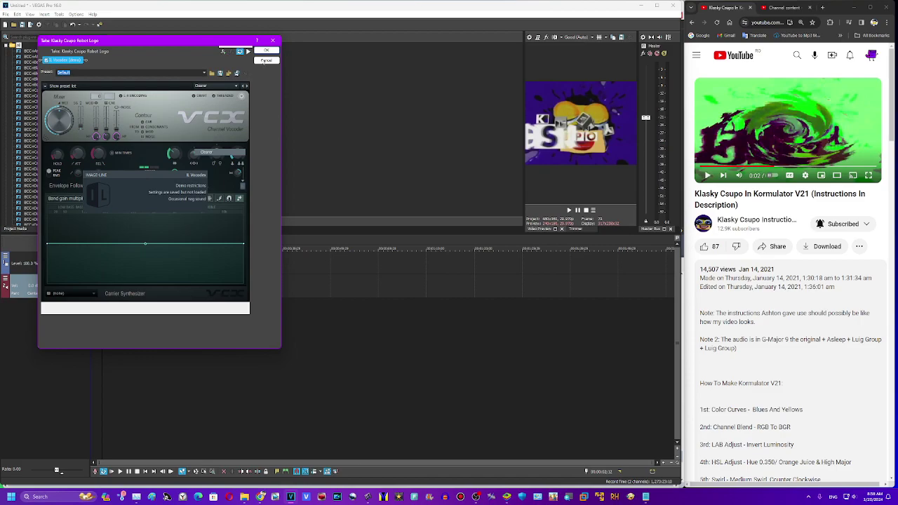
left_click(265, 50)
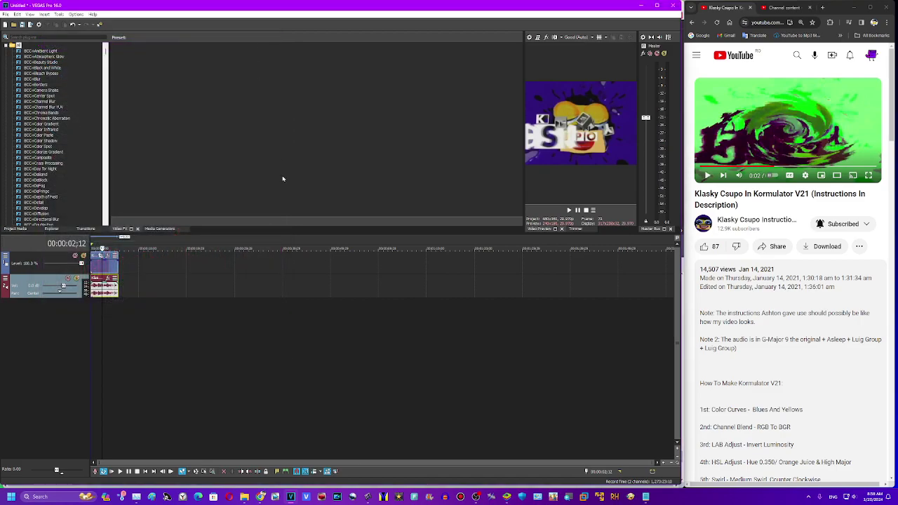
Step: Close VEGAS Pro and return to the Kormulator v21 project in AVS Video Editor
left_click(424, 331)
left_click(672, 7)
left_click(318, 190)
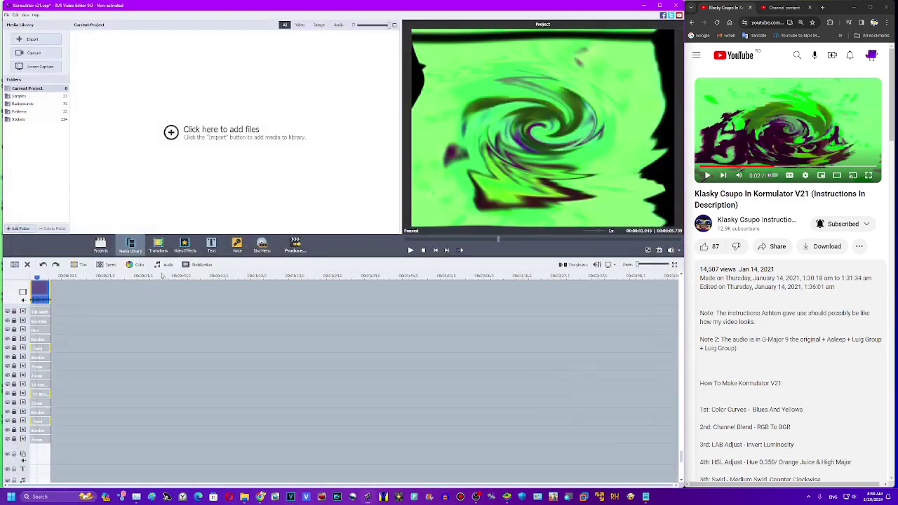
Step: Import the Untitled audio file from the My User Videos v2 folder on drive 2T2 (L:) into the media library
left_click(244, 497)
left_click(112, 331)
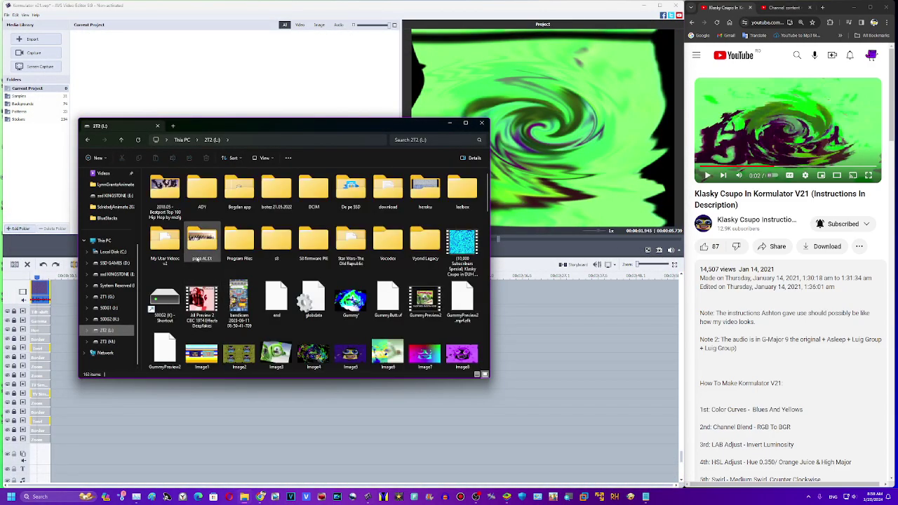
double_click(164, 241)
left_click_drag(281, 242, 293, 57)
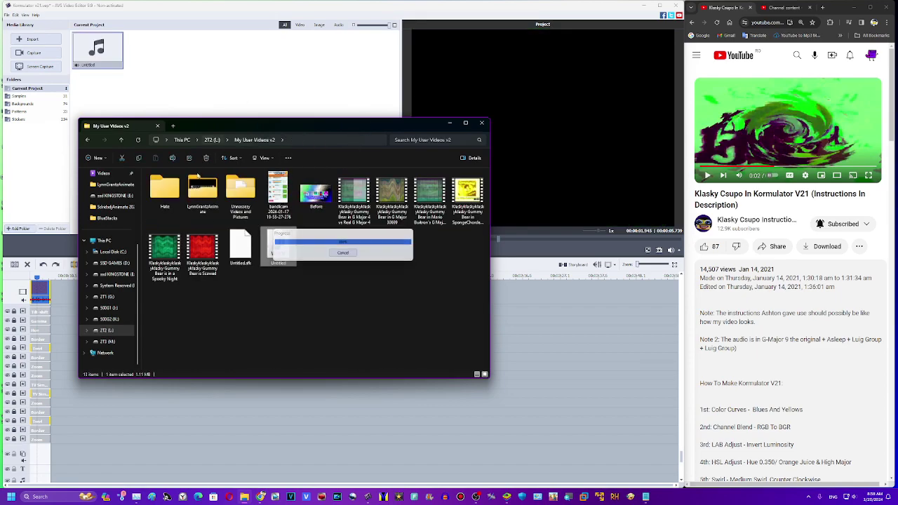
Step: Place the imported Untitled audio at the start of the audio line
left_click_drag(681, 455, 680, 477)
left_click_drag(97, 51, 42, 461)
left_click_drag(97, 49, 41, 462)
right_click(80, 464)
left_click_drag(51, 459, 49, 459)
Step: Add several empty audio lines beneath the line that holds the Untitled audio
right_click(67, 457)
left_click(83, 453)
right_click(76, 464)
left_click(84, 451)
right_click(84, 458)
left_click(87, 445)
right_click(85, 465)
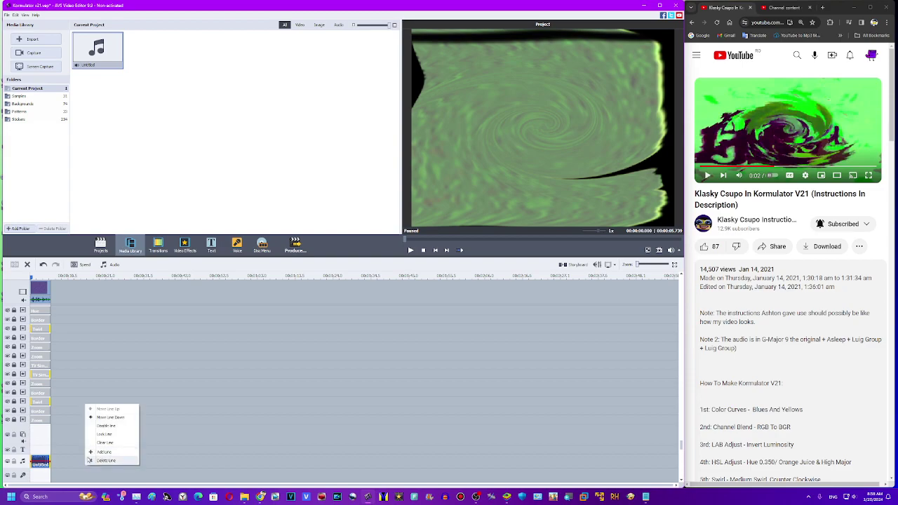
left_click(91, 453)
right_click(84, 472)
left_click(87, 460)
right_click(87, 468)
left_click(93, 461)
right_click(75, 472)
left_click(89, 459)
right_click(81, 477)
left_click(89, 465)
right_click(89, 475)
left_click(97, 461)
Step: Duplicate the Untitled audio clip onto the second audio line and apply Pitch Shift with a rate of 318
scroll(80, 450, "down", 3)
right_click(49, 434)
right_click(47, 436)
left_click(62, 423)
left_click_drag(60, 436, 33, 453)
left_click(111, 265)
left_click_drag(895, 90, 890, 192)
left_click(456, 307)
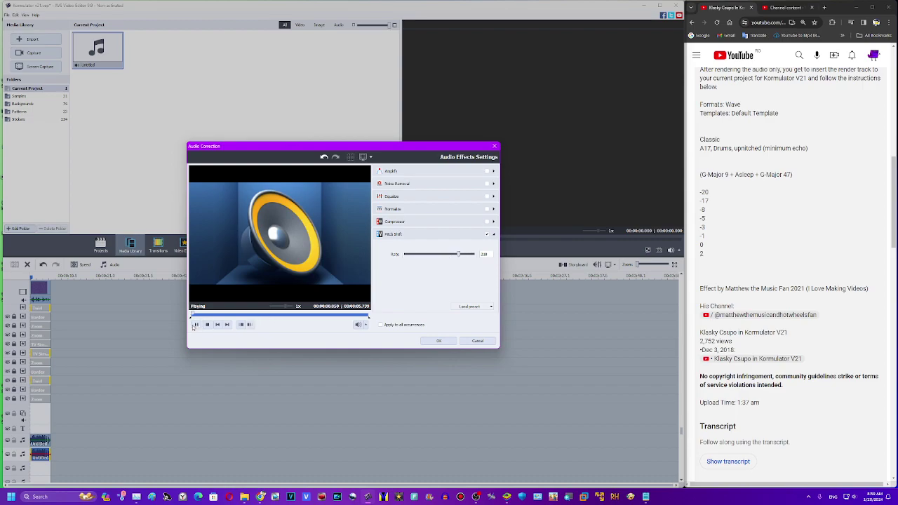
left_click(436, 341)
Step: Duplicate the pitch-shifted clip and move the copy to the start of the third audio line
right_click(34, 459)
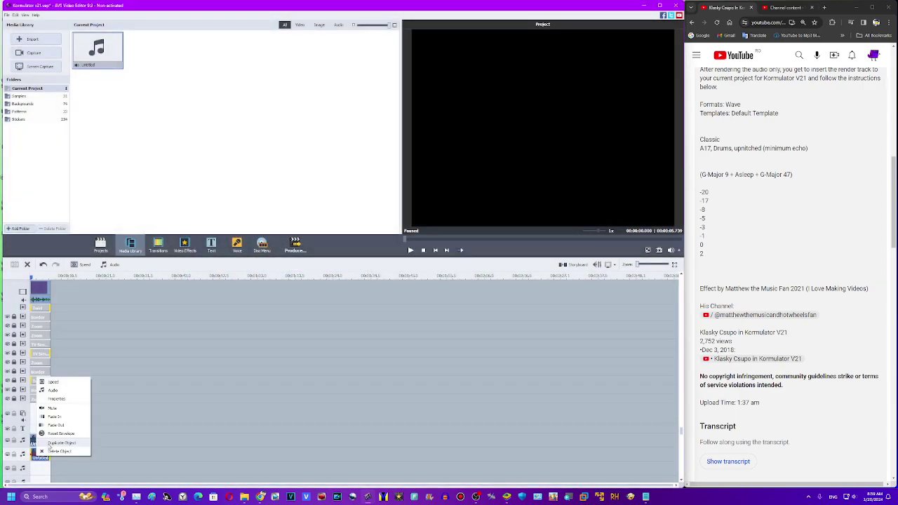
left_click(52, 443)
left_click_drag(60, 455, 38, 468)
Step: Calculate 134 × 2 in Calculator and set the third audio clip's Pitch Shift rate to 268
left_click(115, 266)
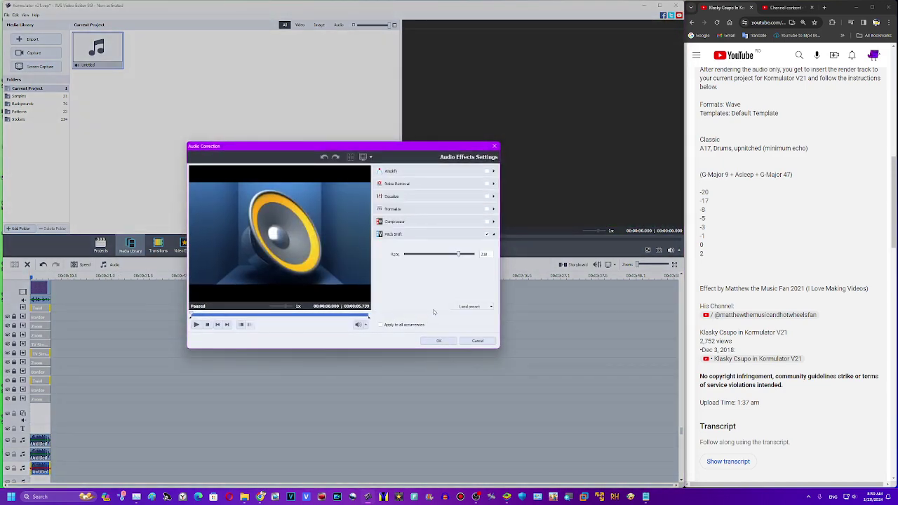
key("XF86Calculator")
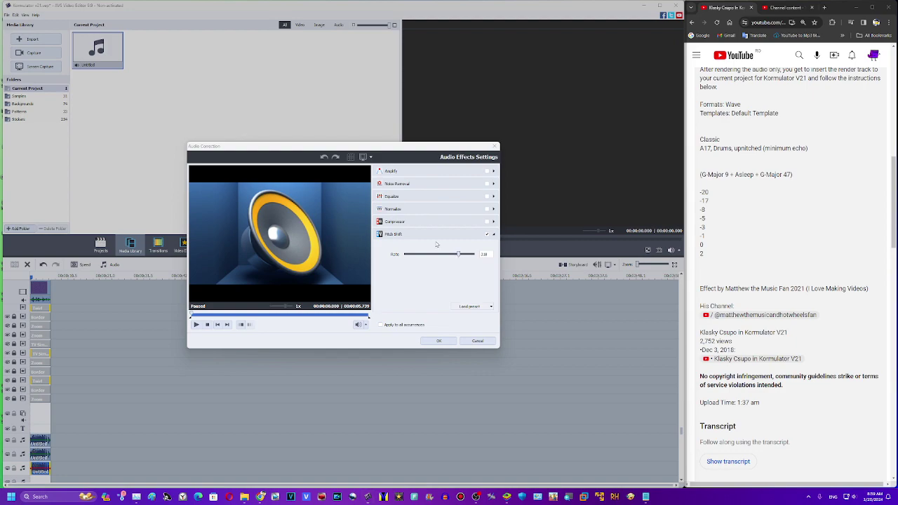
left_click(722, 413)
left_click(791, 412)
left_click(715, 394)
left_click(830, 376)
left_click(753, 411)
left_click(830, 428)
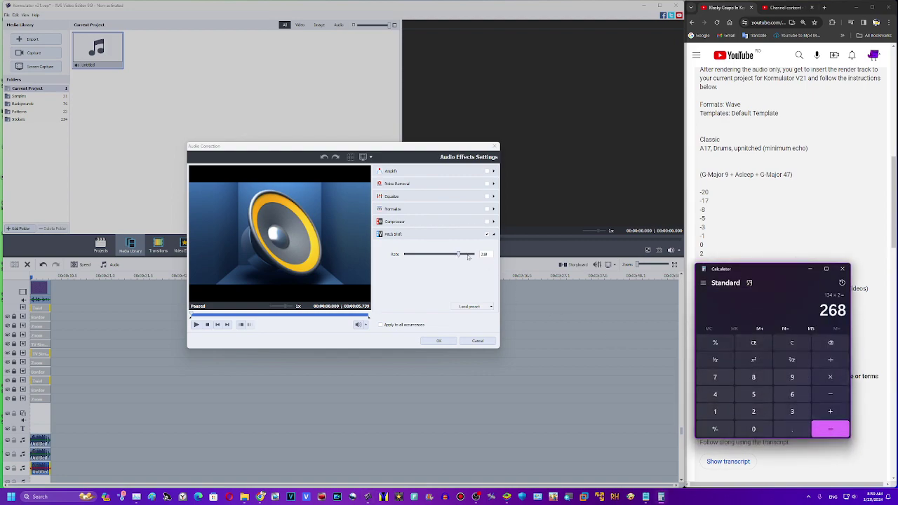
left_click_drag(468, 256, 454, 259)
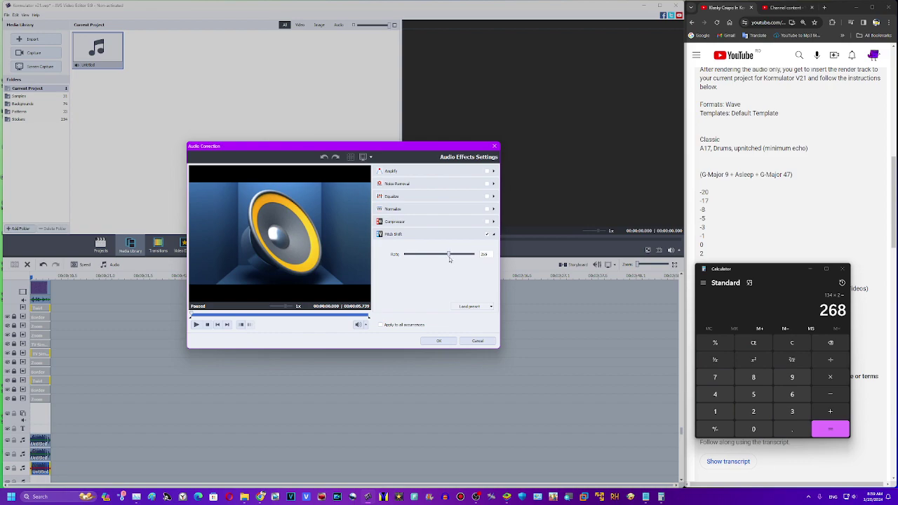
key("Right")
key("Right")
left_click(436, 340)
Step: Duplicate the third audio clip onto the fourth line and set its Pitch Shift rate for the -8 pitch in the instructions
scroll(115, 346, "down", 2)
right_click(38, 413)
left_click(56, 399)
left_click_drag(54, 419, 33, 434)
left_click(105, 264)
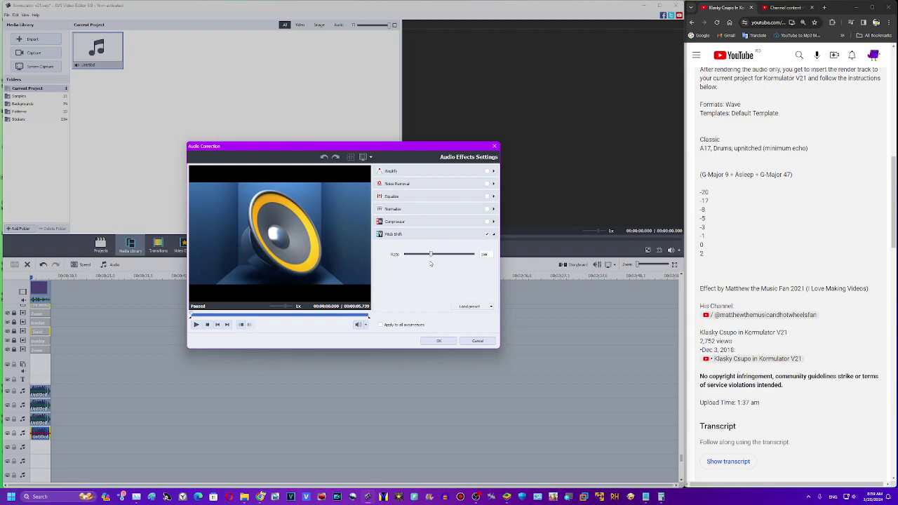
left_click(441, 343)
Step: Duplicate the fourth audio clip onto the fifth line and set its Pitch Shift rate to 134
right_click(44, 435)
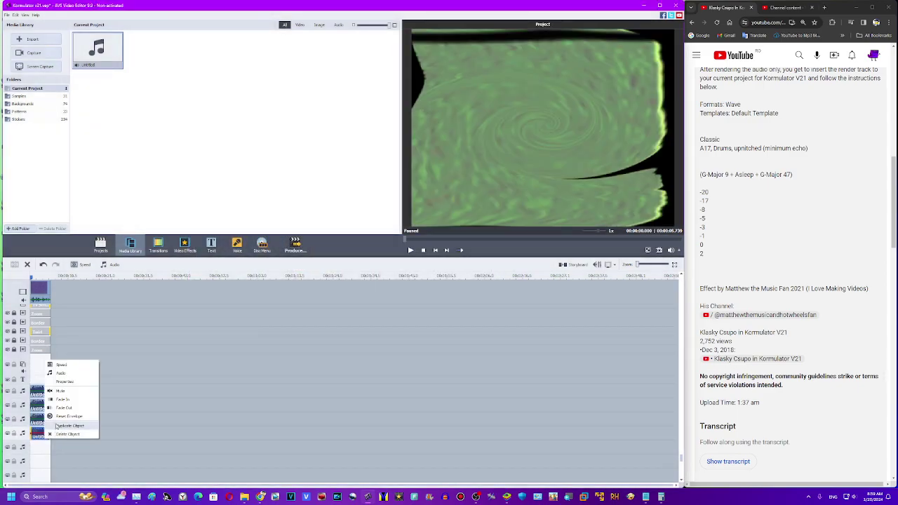
left_click(58, 425)
left_click_drag(55, 429, 34, 444)
left_click(101, 265)
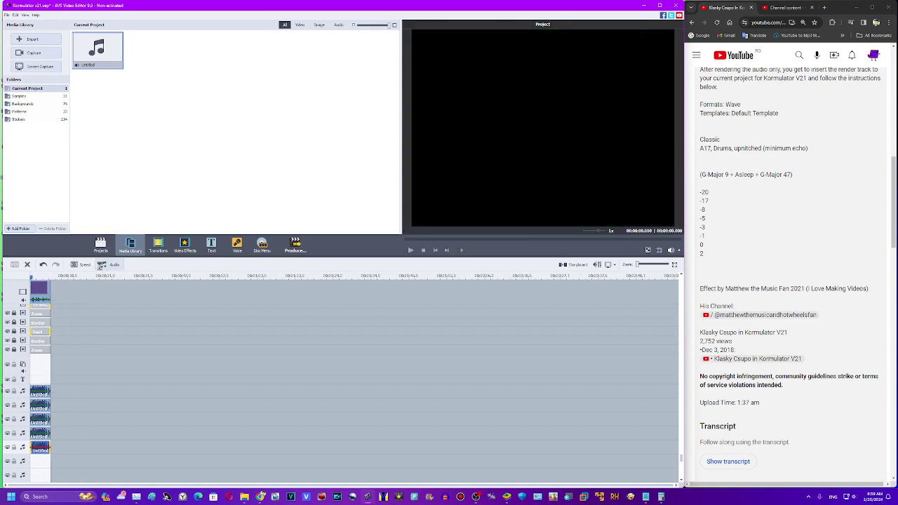
left_click(79, 264)
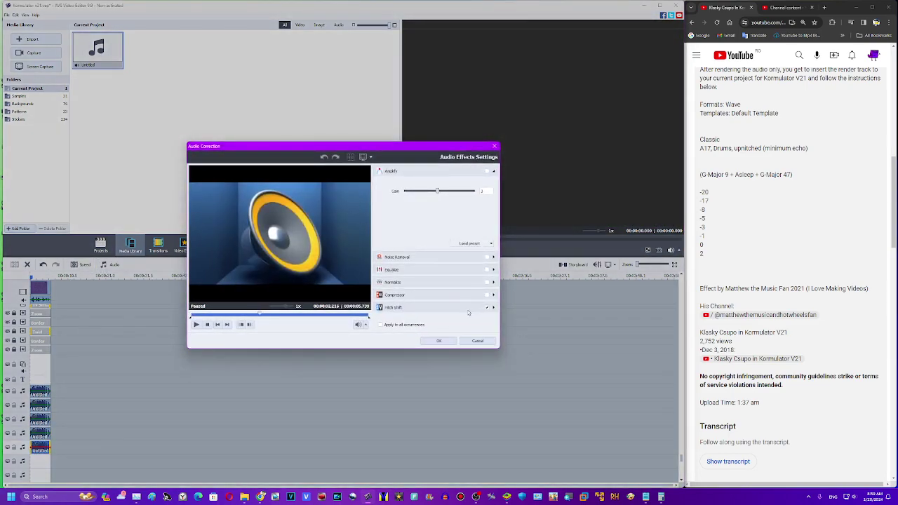
left_click(467, 308)
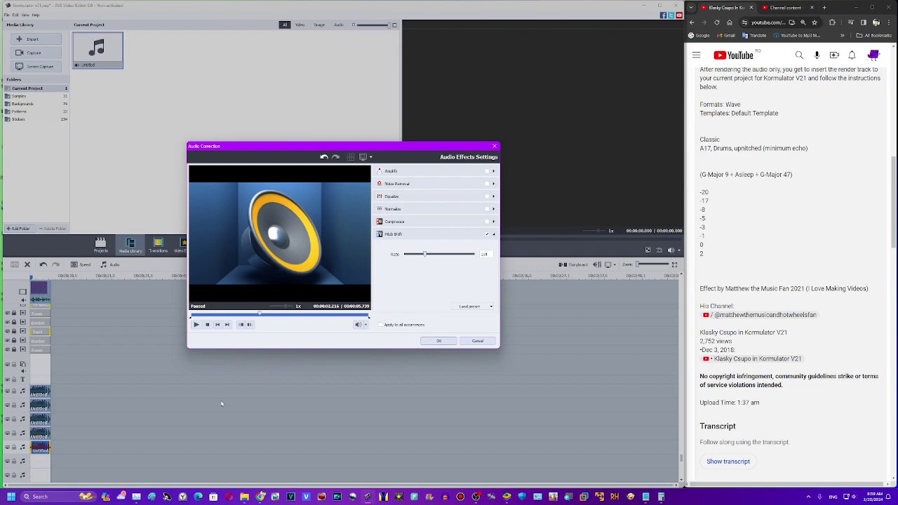
left_click(443, 339)
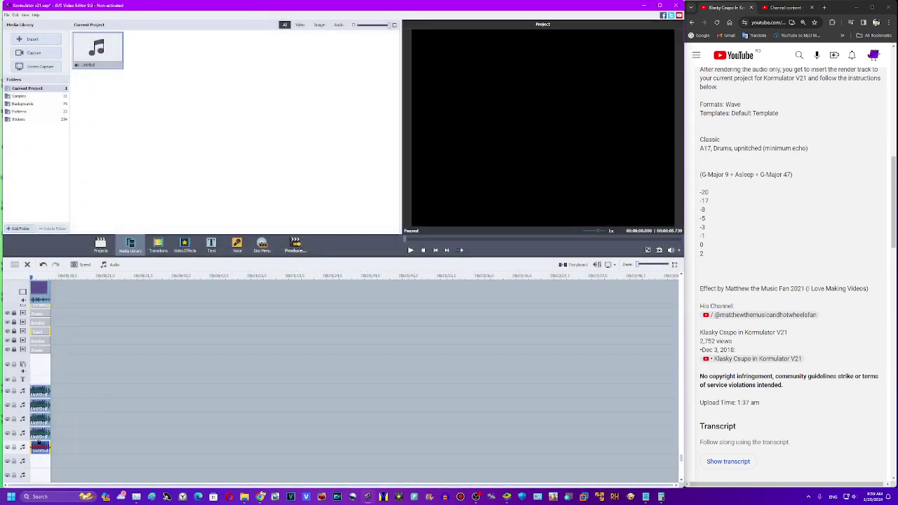
Step: Duplicate the fifth audio clip onto the sixth line and set its Pitch Shift rate for the -3 pitch in the instructions
right_click(37, 446)
left_click(62, 427)
left_click_drag(56, 447, 37, 462)
scroll(102, 371, "down", 3)
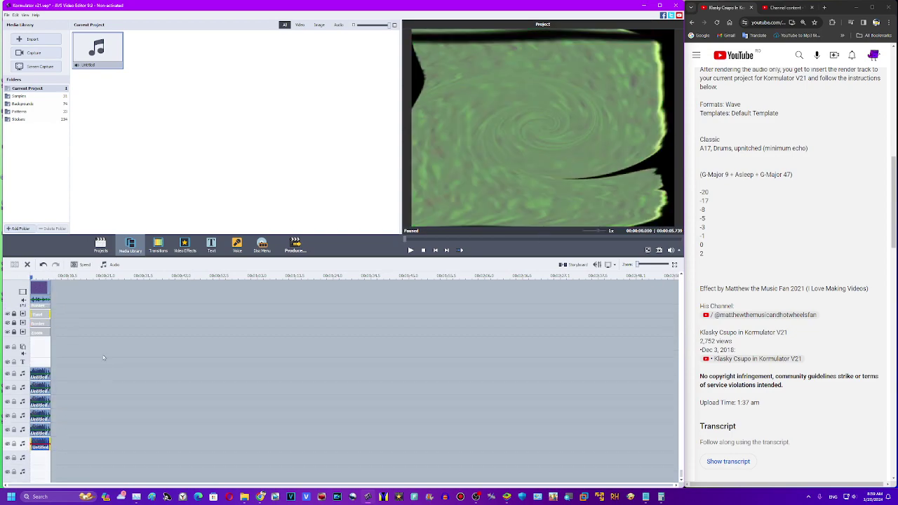
left_click(108, 266)
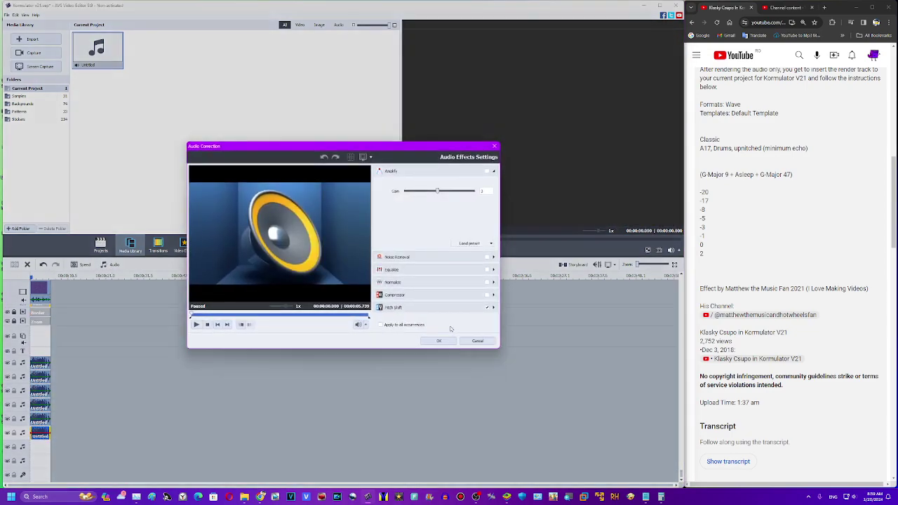
left_click(451, 307)
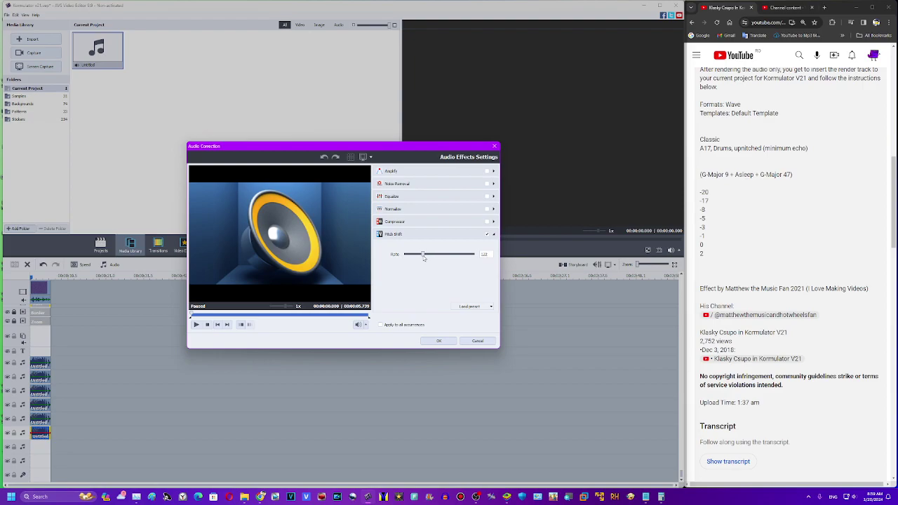
left_click(437, 341)
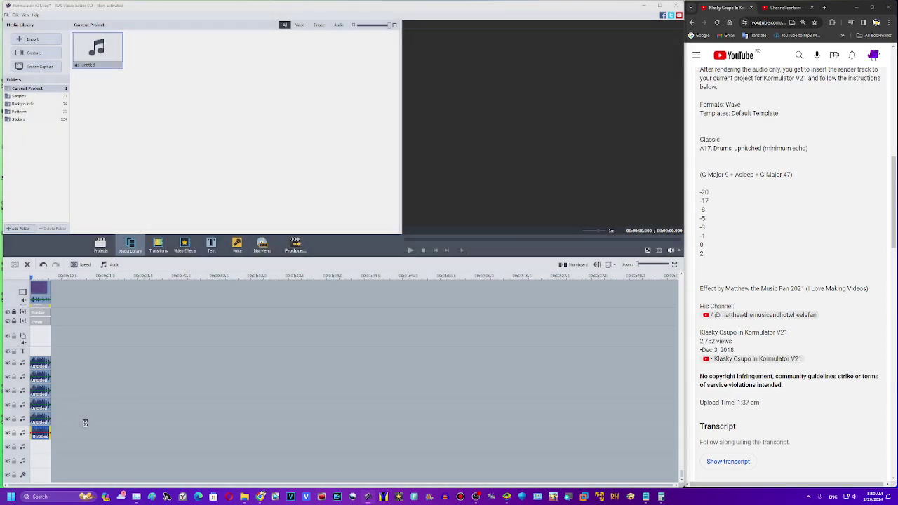
Step: Duplicate the sixth audio clip onto the seventh line and set its Pitch Shift rate to 106
right_click(53, 433)
left_click(77, 422)
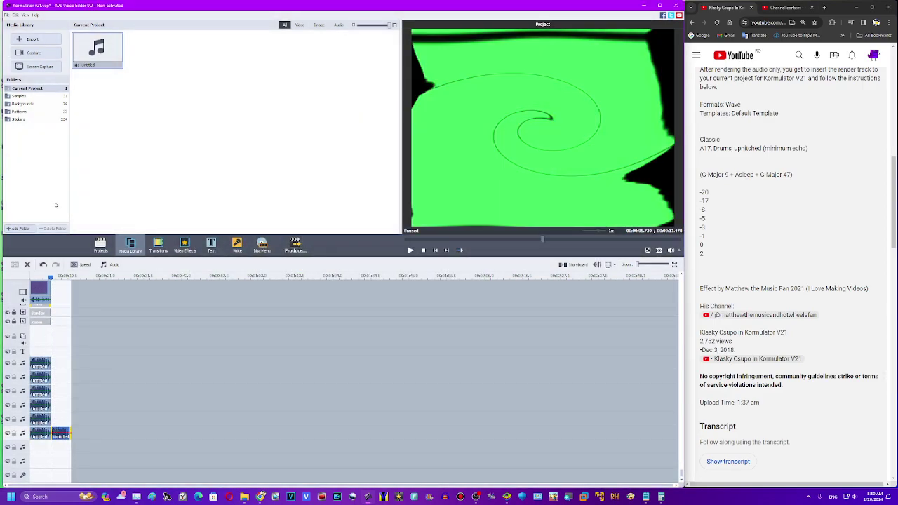
left_click(44, 265)
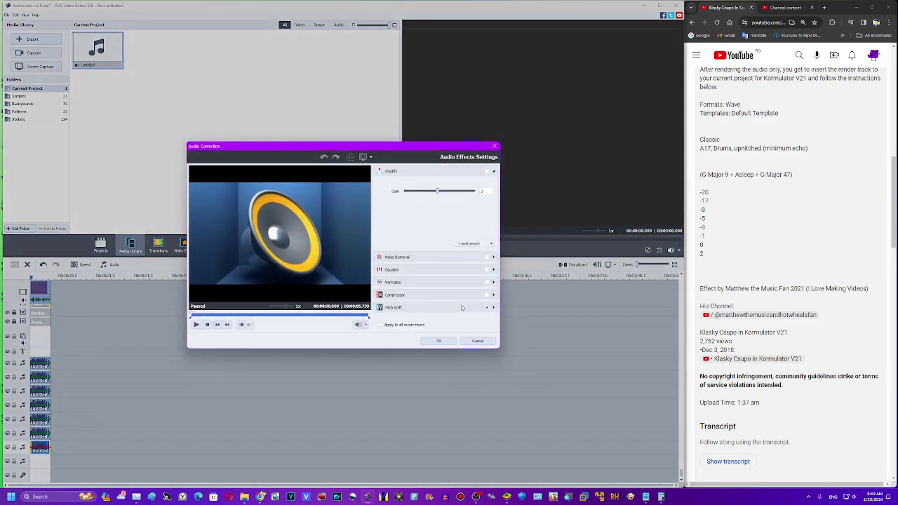
left_click(463, 307)
left_click_drag(418, 257, 419, 258)
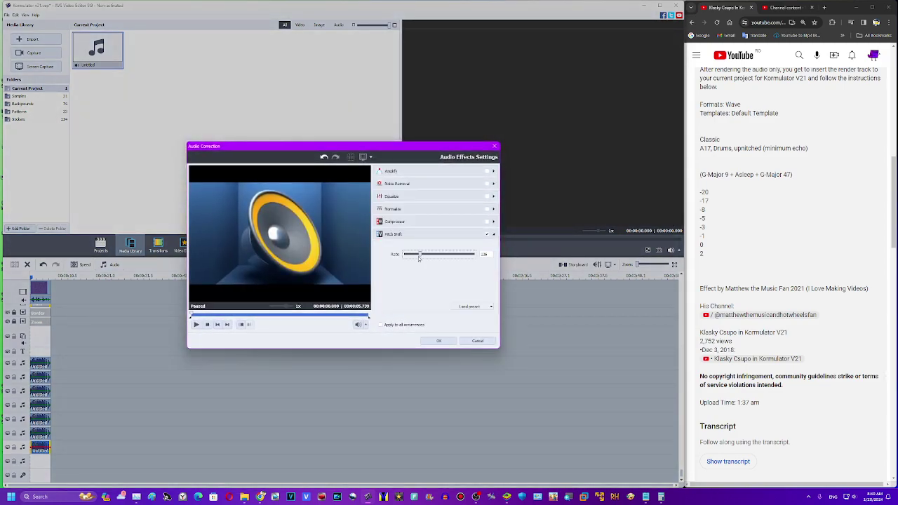
left_click(442, 344)
Step: Duplicate the seventh audio clip onto the eighth line and delete the unused line beneath it
right_click(39, 448)
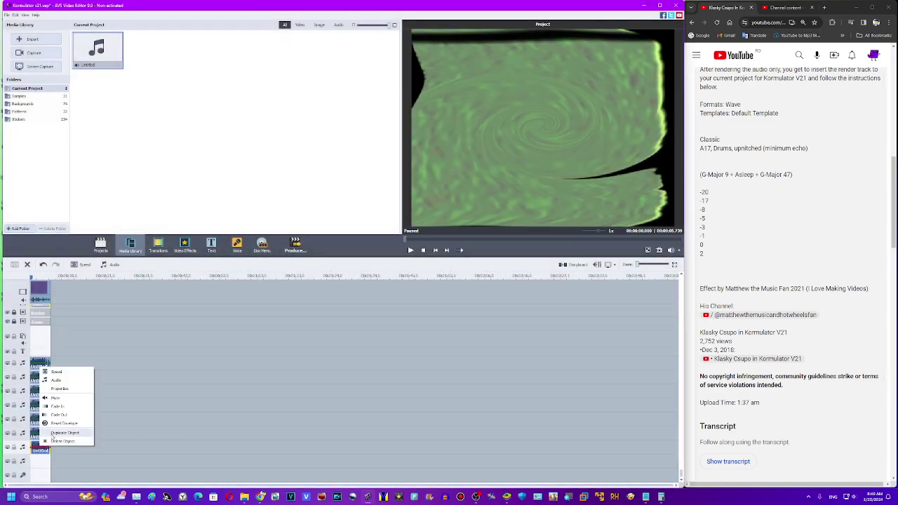
left_click(53, 433)
left_click_drag(53, 445, 32, 461)
right_click(78, 479)
left_click(83, 474)
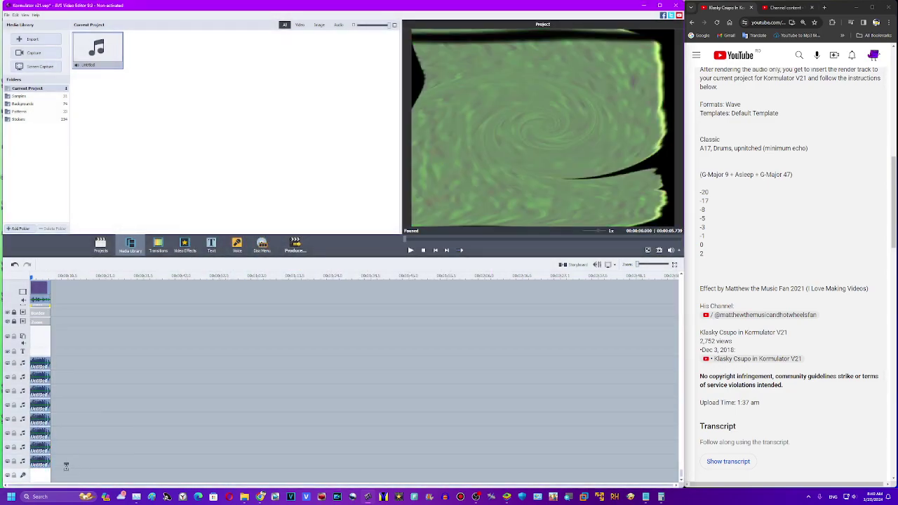
Step: Set the last audio clip's Pitch Shift rate for the 2 pitch in the instructions and preview the project
left_click(42, 474)
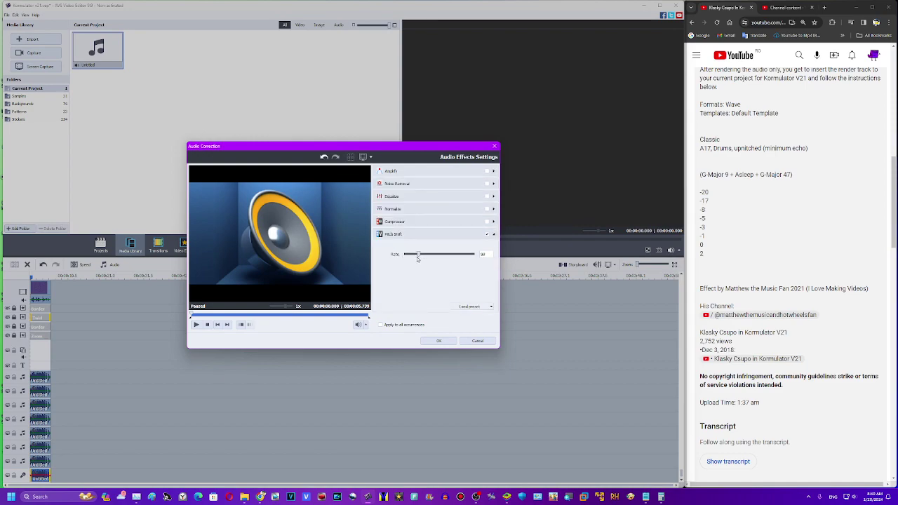
left_click(438, 340)
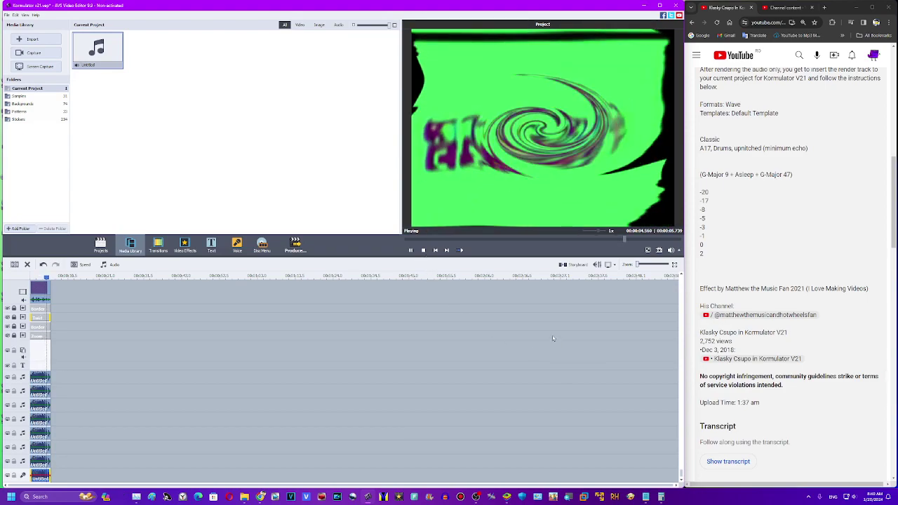
left_click(410, 250)
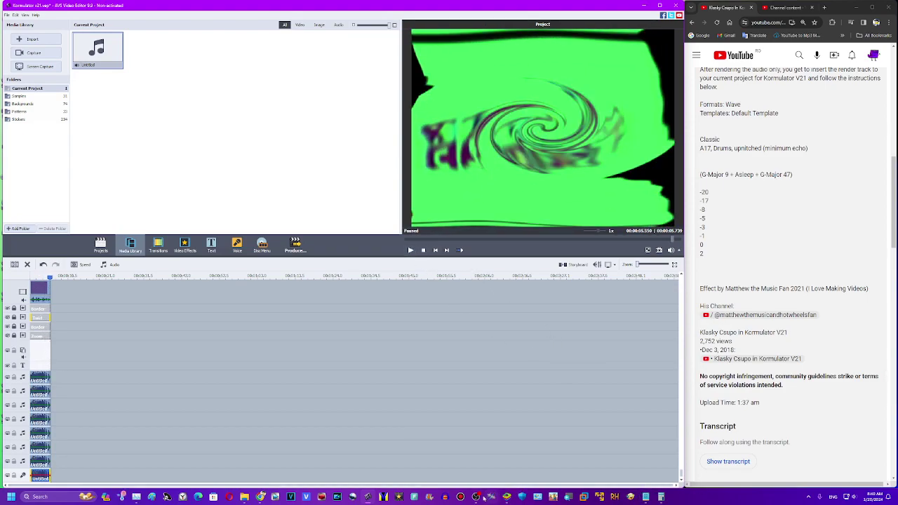